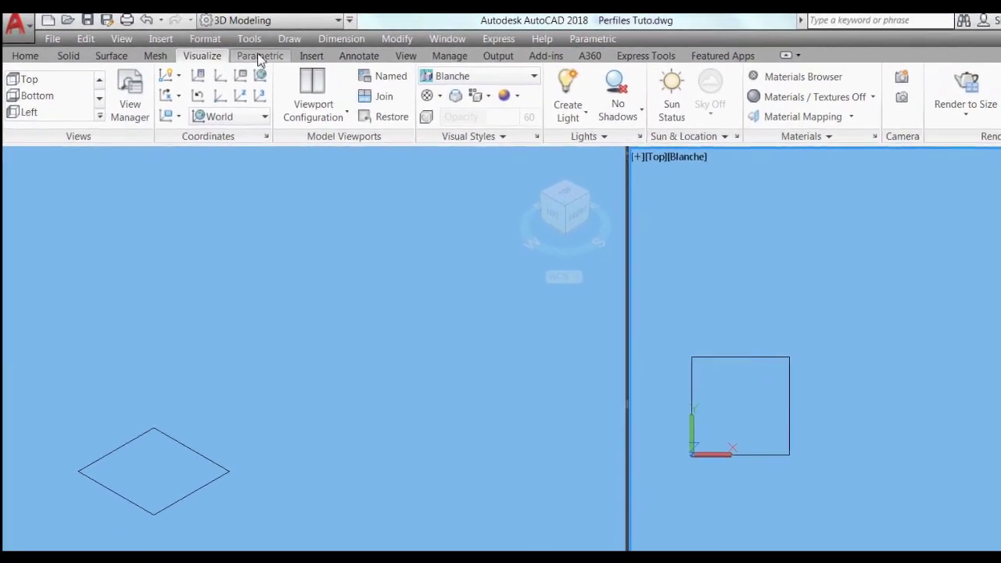
# Step: Show the Parametric tab and activate the Top viewport, panning the square to the upper left
pyautogui.click(269, 59)
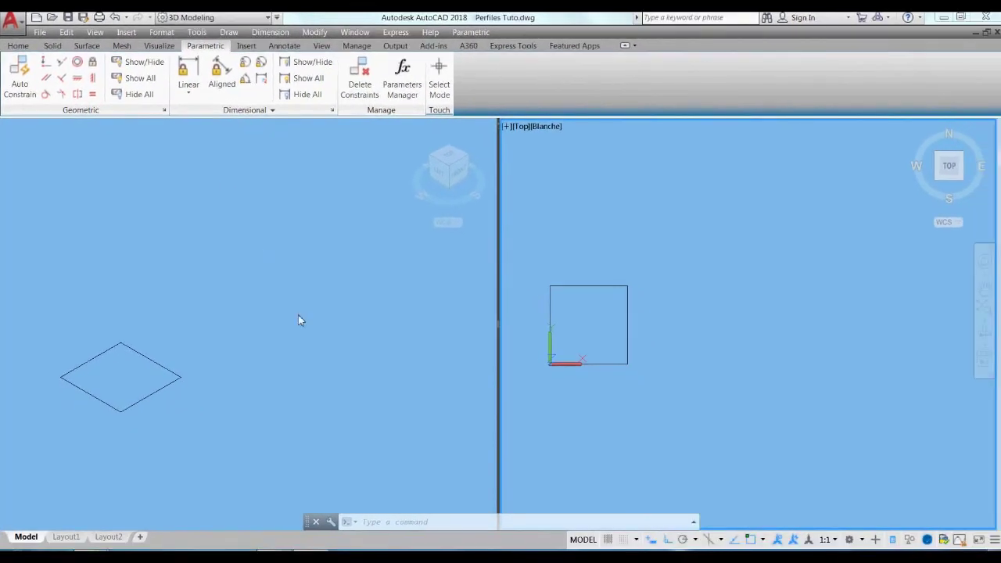
pyautogui.click(298, 320)
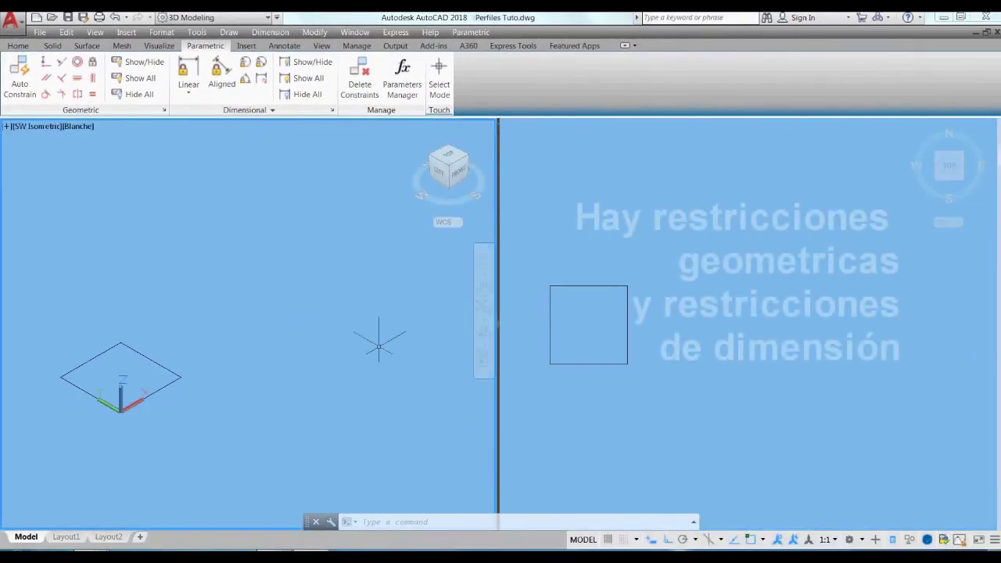
pyautogui.click(641, 409)
pyautogui.moveTo(671, 396); pyautogui.dragTo(702, 344, button='middle')
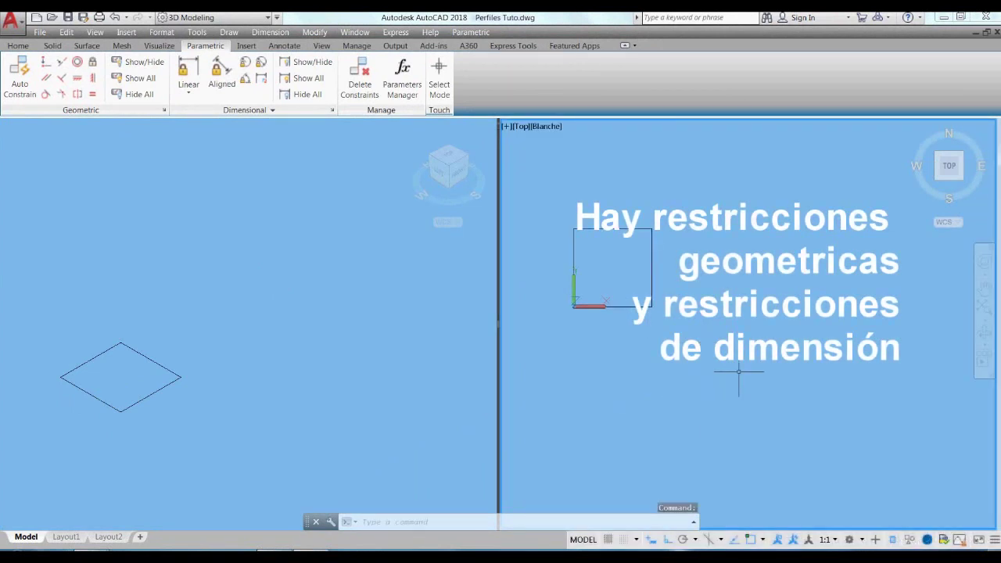
pyautogui.moveTo(739, 373); pyautogui.dragTo(708, 329, button='middle')
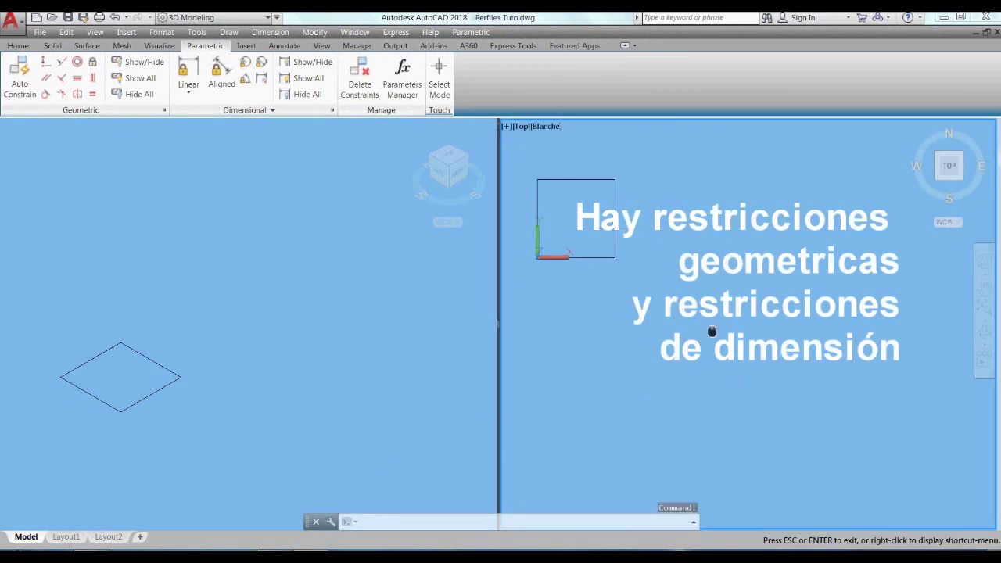
# Step: Start a polyline in the top view with PL
pyautogui.click(620, 365)
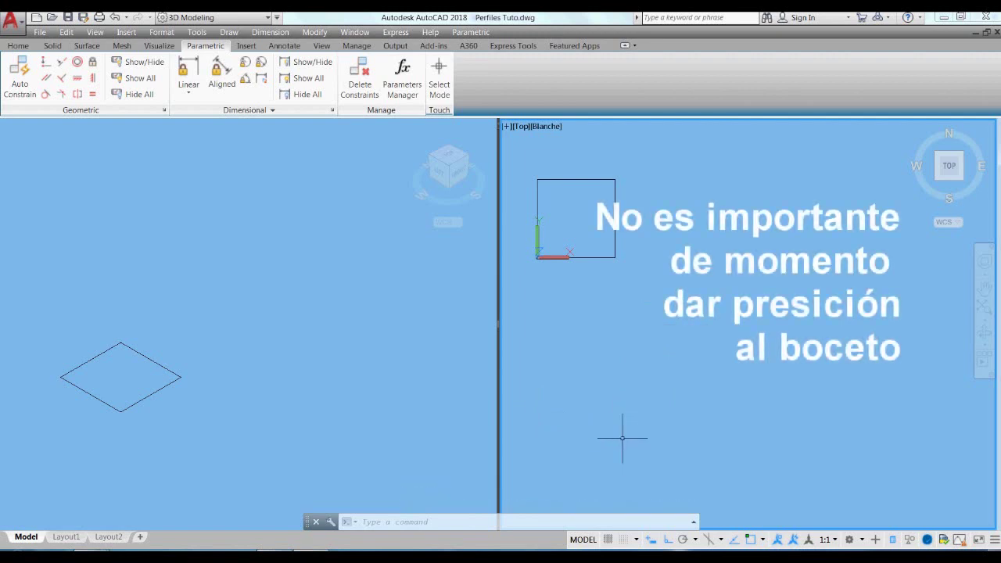
pyautogui.write('pl')
pyautogui.press('Return')
# Step: Draw a closed irregular four-sided polyline below the square with Ortho off
pyautogui.click(610, 402)
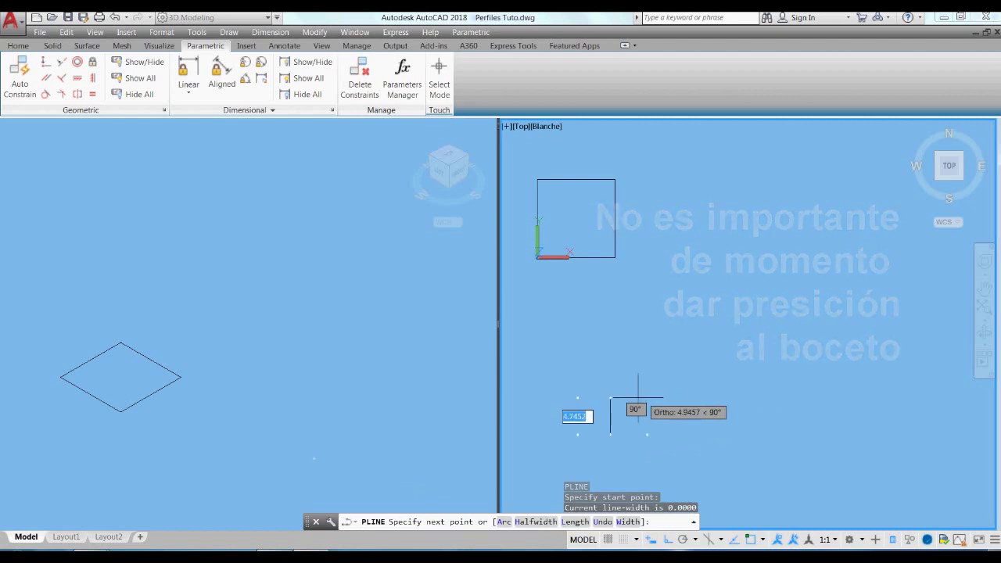
pyautogui.press('F8')
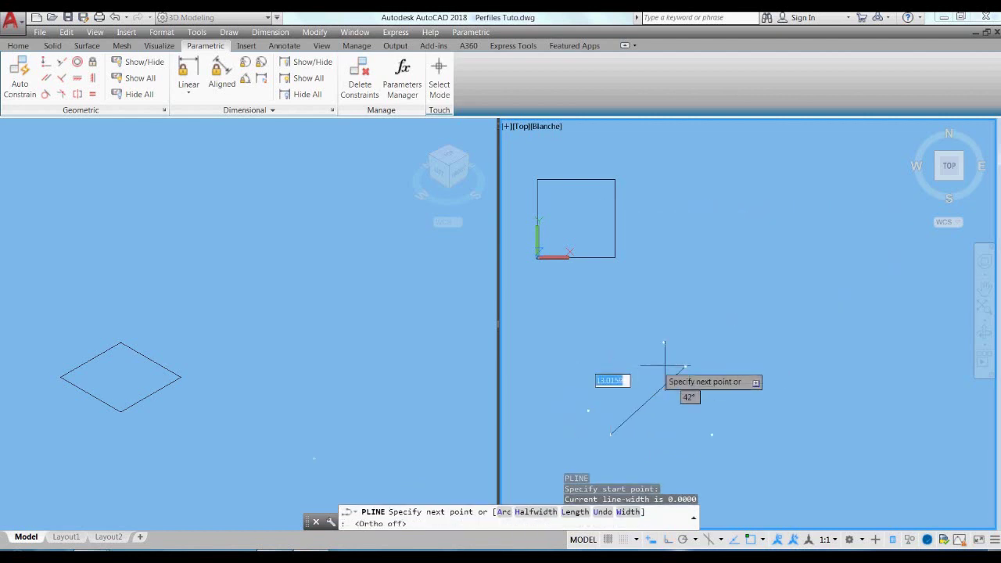
pyautogui.click(640, 361)
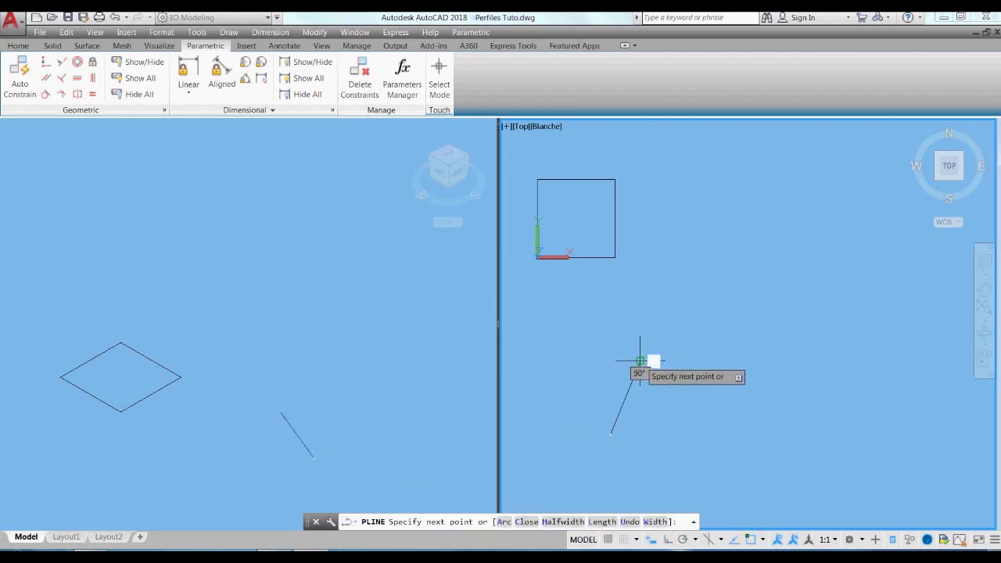
pyautogui.scroll(-2, 743, 300)
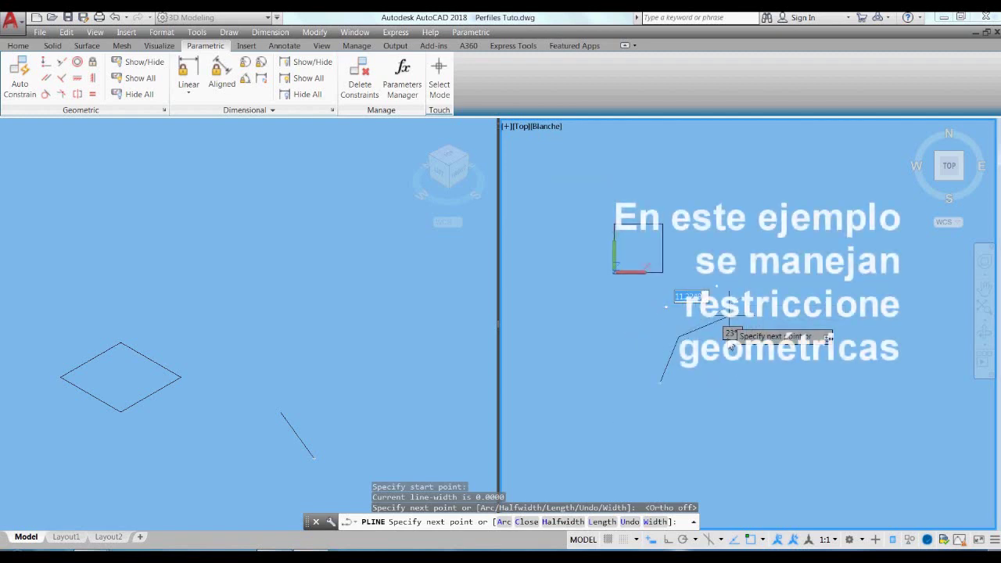
pyautogui.click(755, 350)
pyautogui.click(751, 439)
pyautogui.write('c')
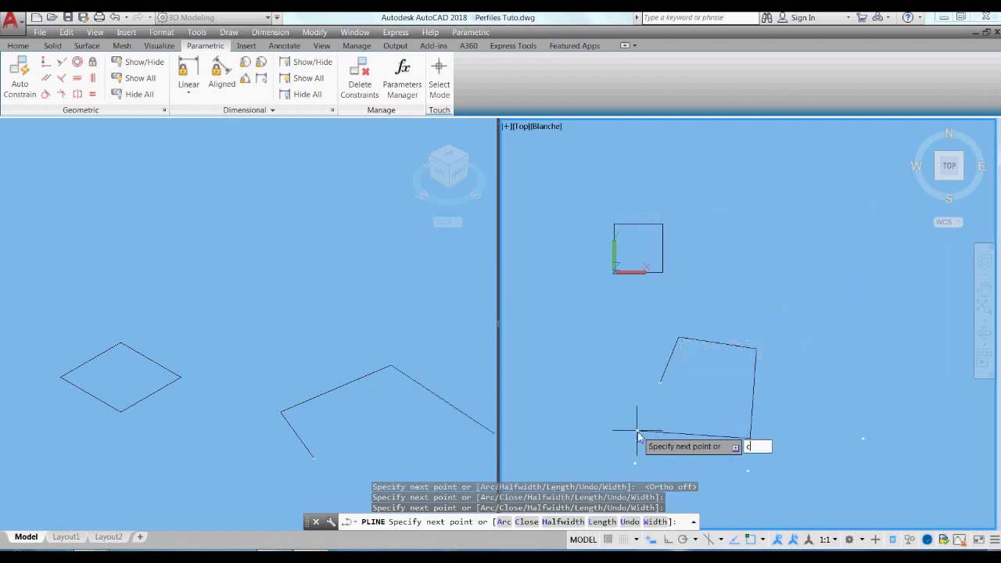
pyautogui.press('Return')
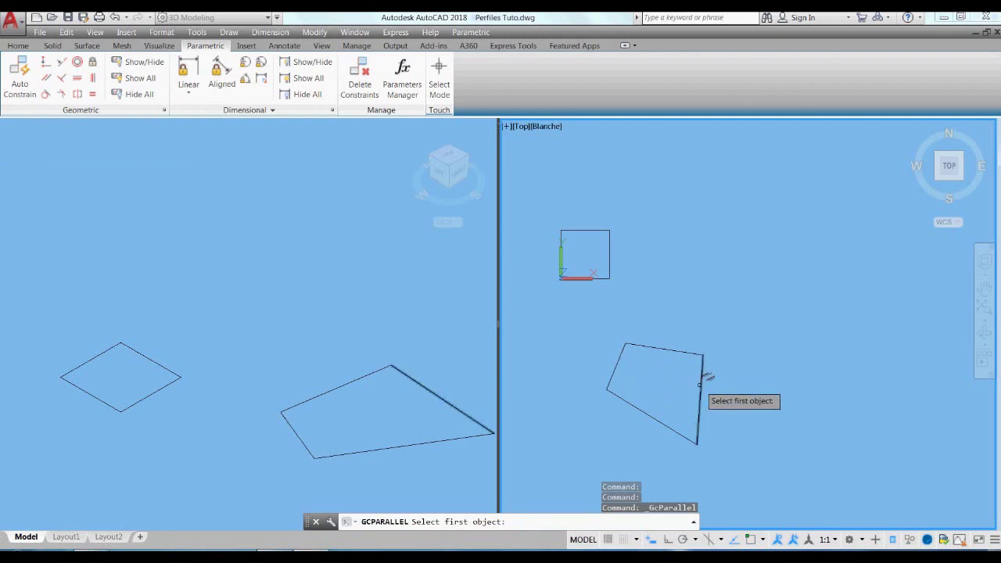
# Step: Constrain the left edge parallel to the right edge and the bottom edge parallel to the top edge
pyautogui.click(619, 362)
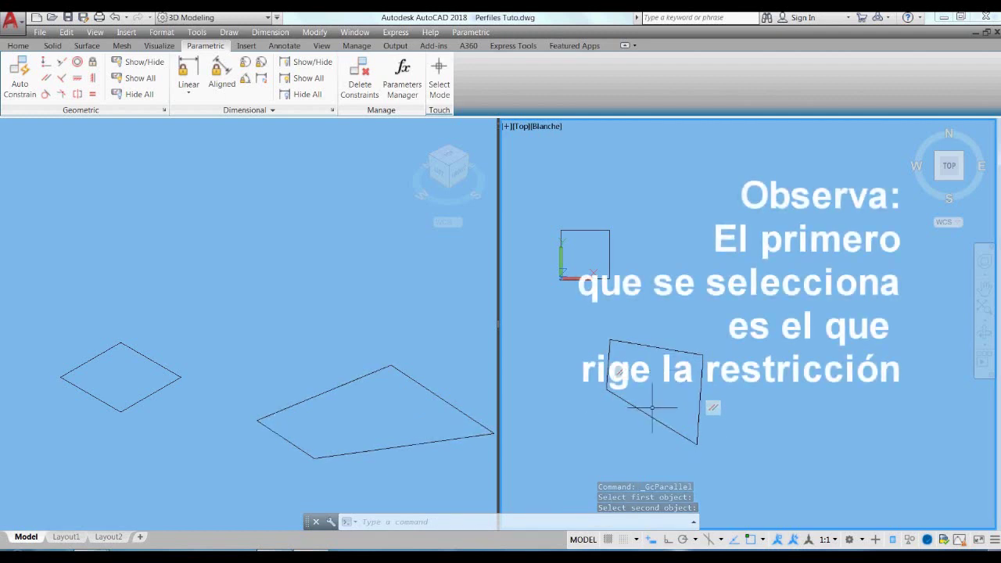
pyautogui.click(46, 76)
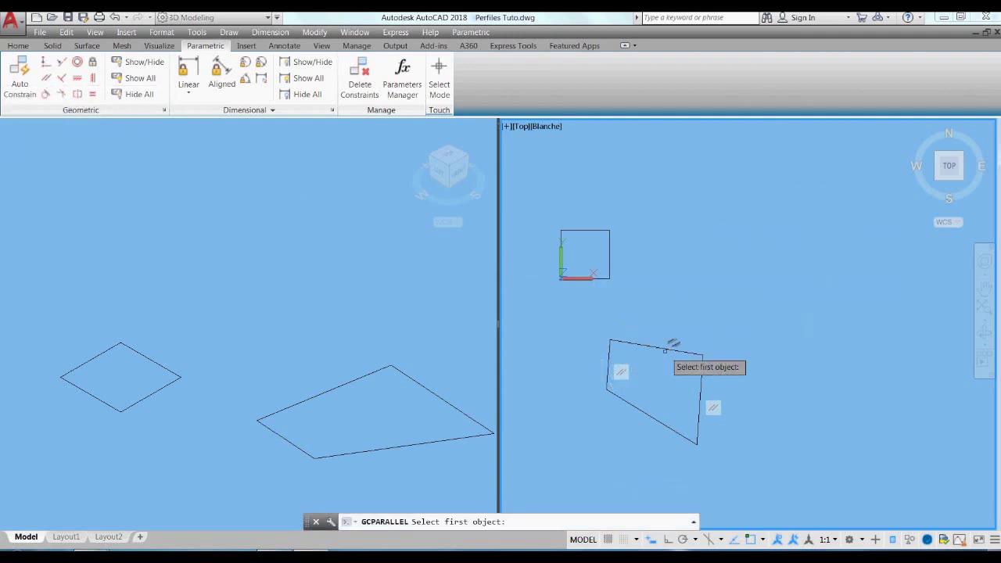
pyautogui.click(659, 422)
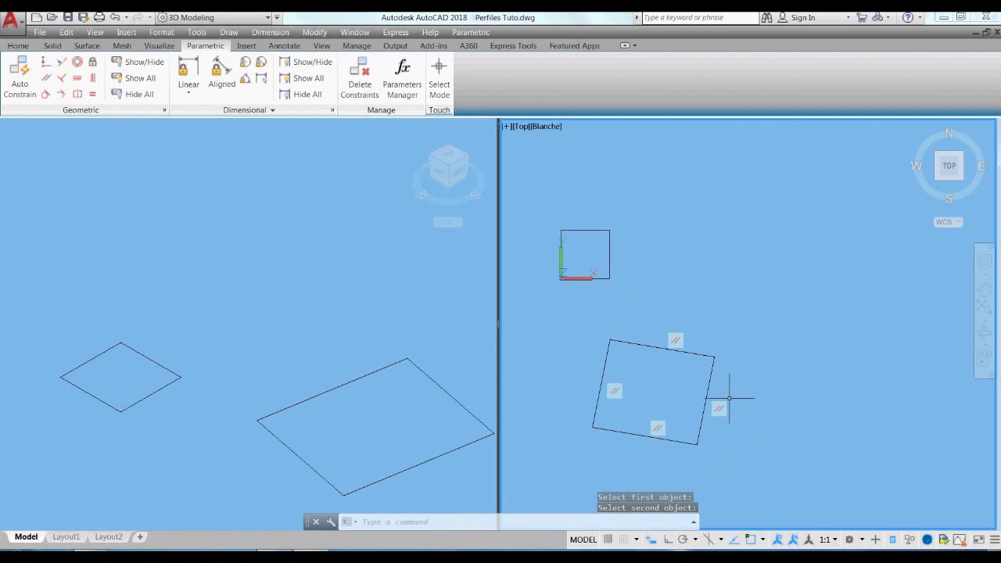
pyautogui.moveTo(803, 394); pyautogui.dragTo(798, 341, button='middle')
pyautogui.scroll(2, 583, 351)
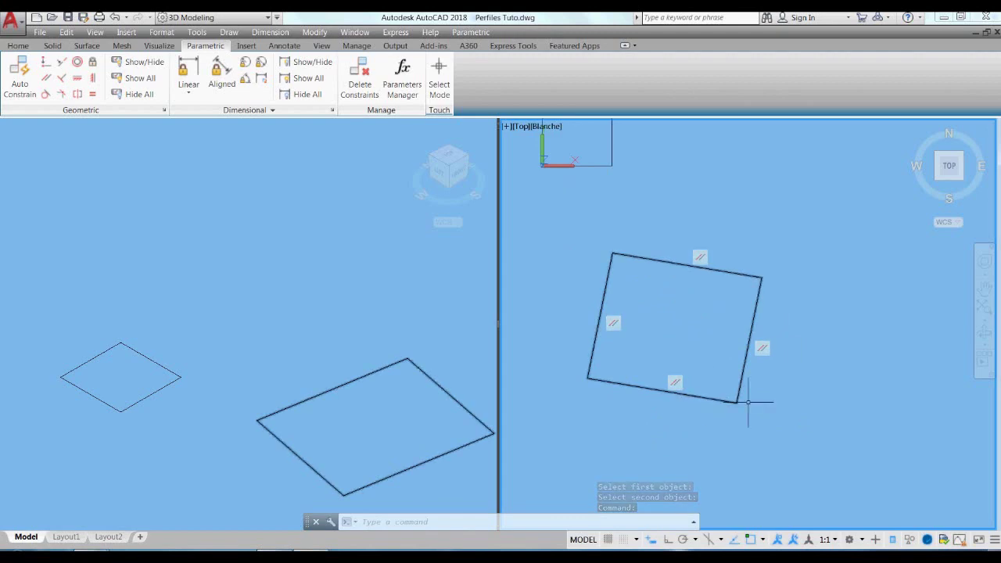
pyautogui.moveTo(704, 352); pyautogui.dragTo(606, 323, button='middle')
pyautogui.moveTo(697, 379); pyautogui.dragTo(671, 380, button='middle')
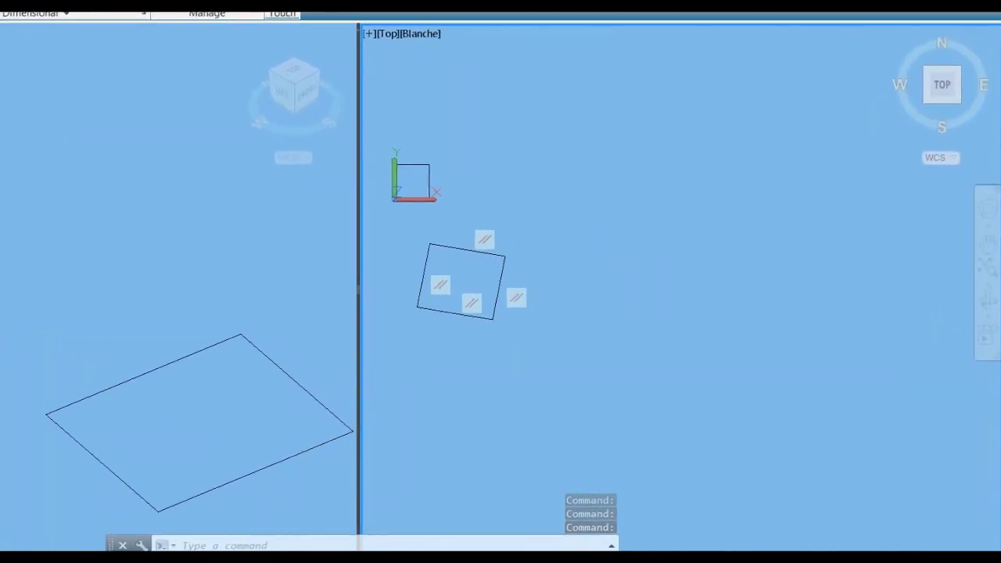
# Step: Draw a second closed polyline with PLINE to the lower right of the parallelogram
pyautogui.write('pline')
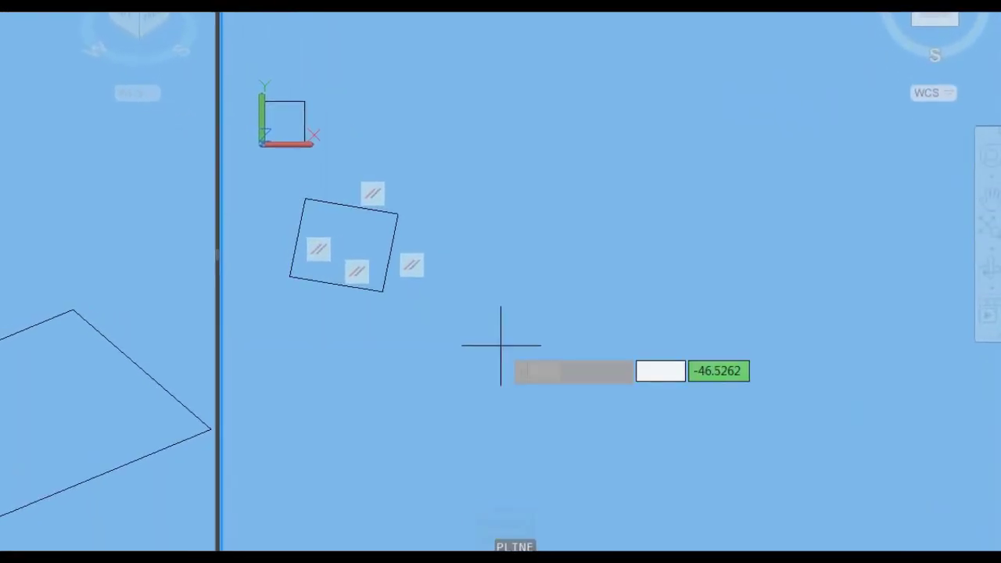
pyautogui.press('Return')
pyautogui.click(459, 345)
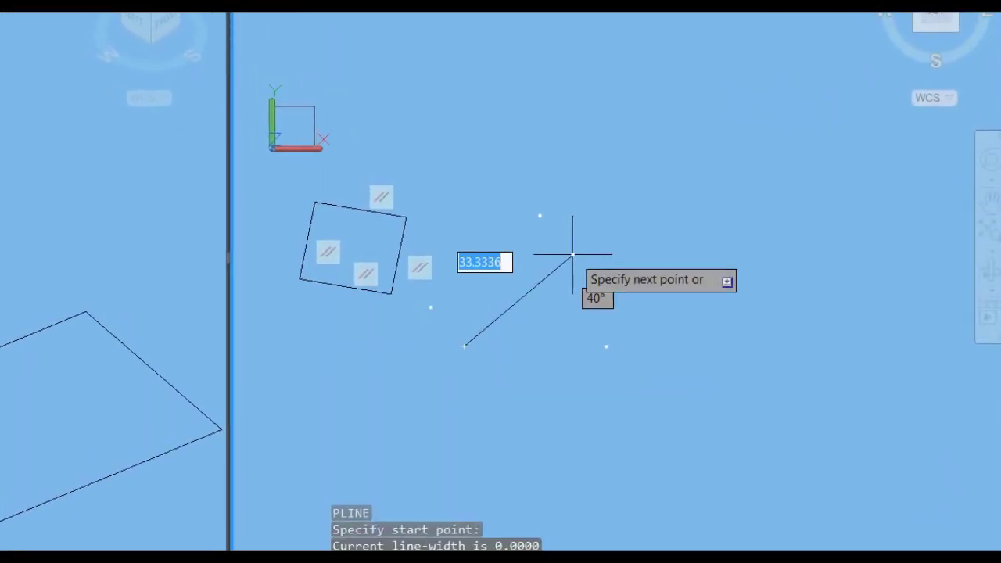
pyautogui.click(566, 294)
pyautogui.click(671, 402)
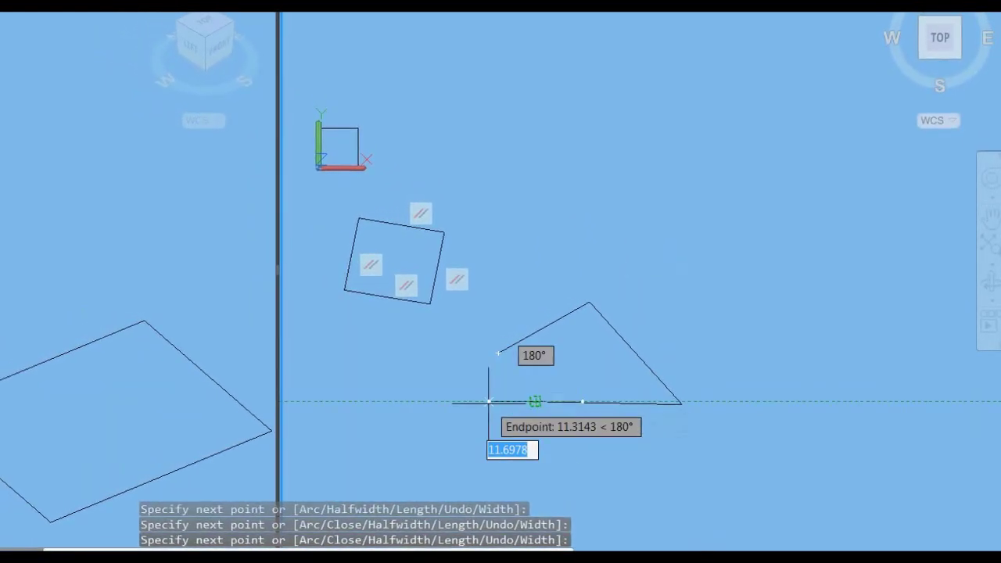
pyautogui.write('c')
pyautogui.press('Return')
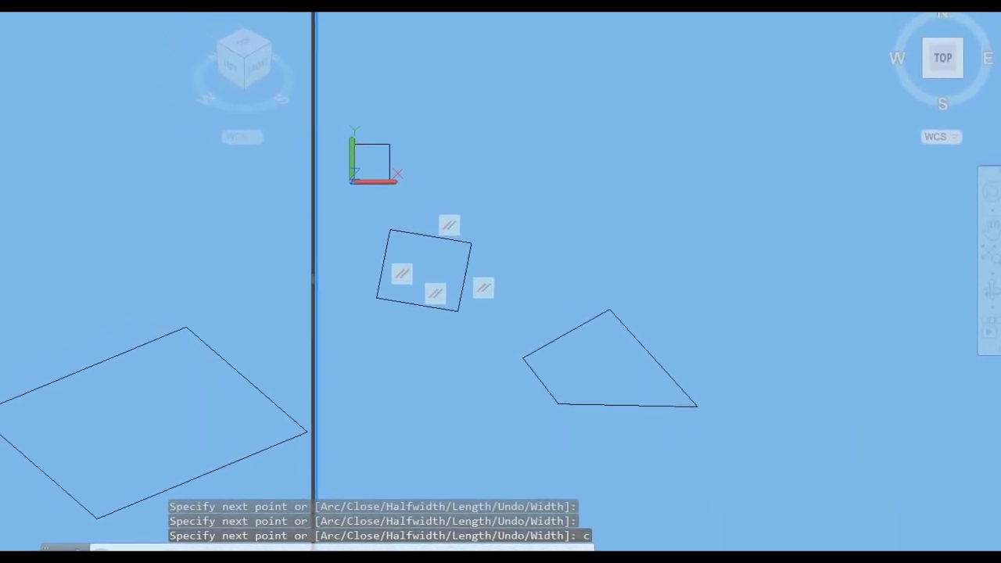
pyautogui.write('f')
pyautogui.press('Return')
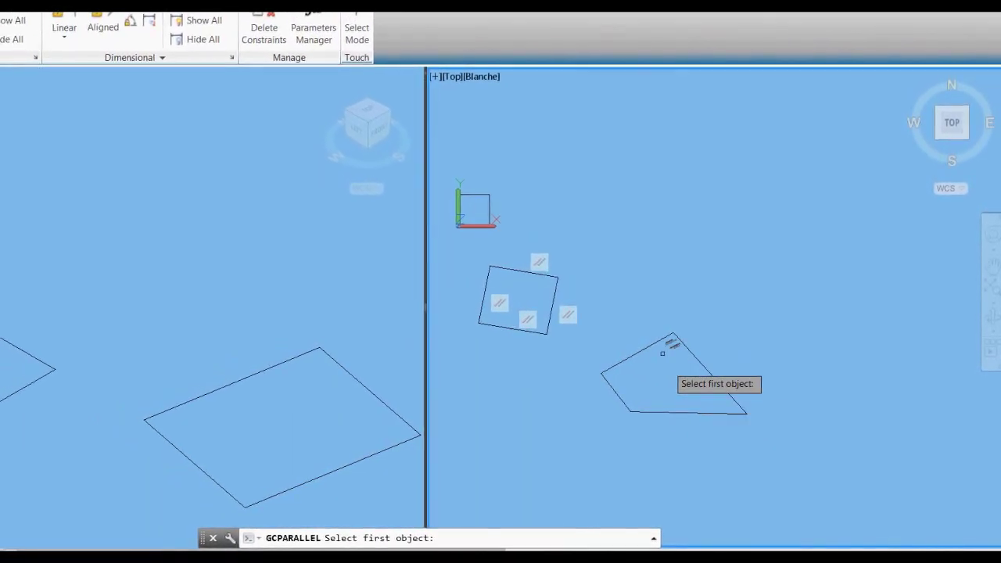
# Step: Undo a wrong parallel pick, then constrain the top edge parallel to the bottom edge
pyautogui.click(663, 338)
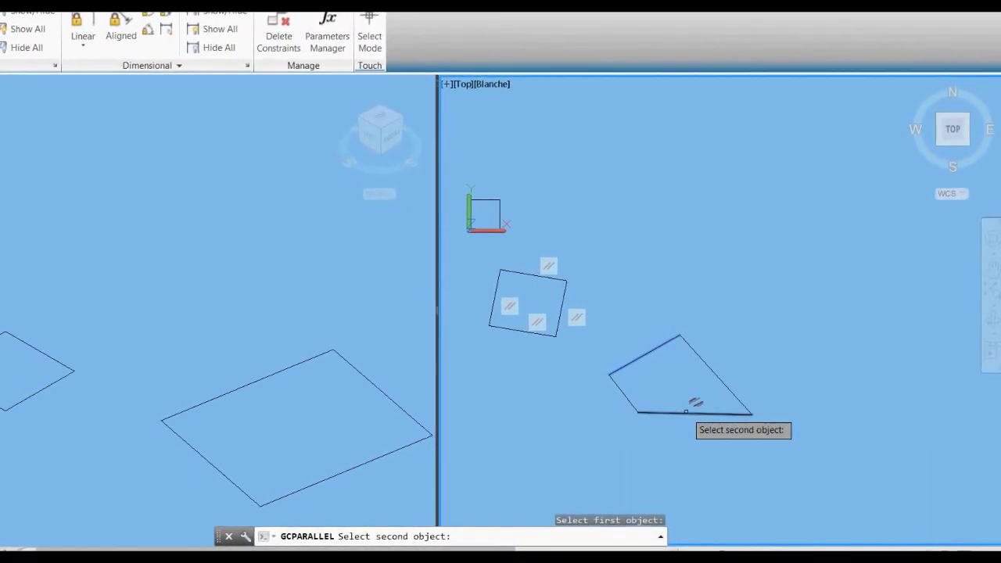
pyautogui.click(683, 410)
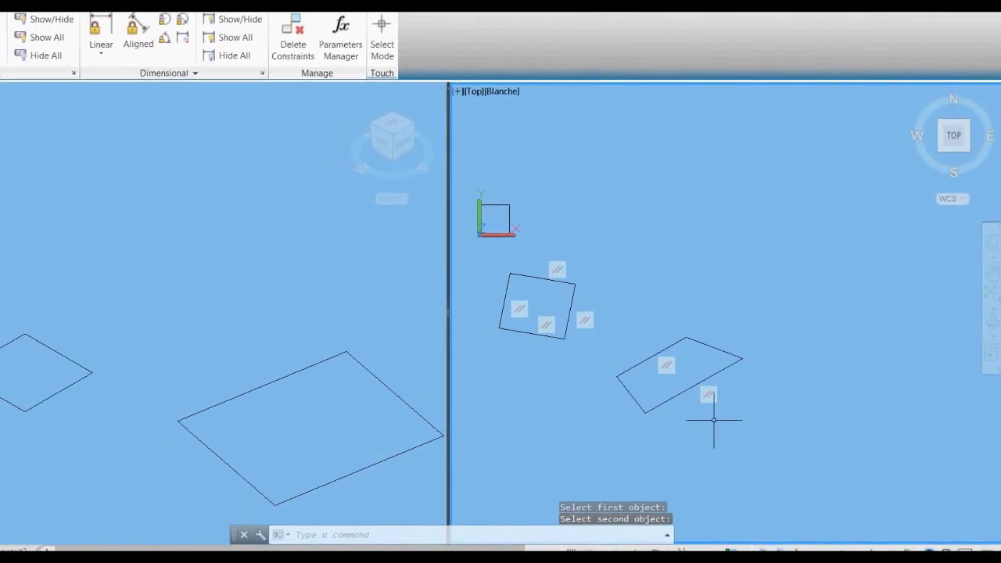
pyautogui.hotkey('ctrl', 'z')
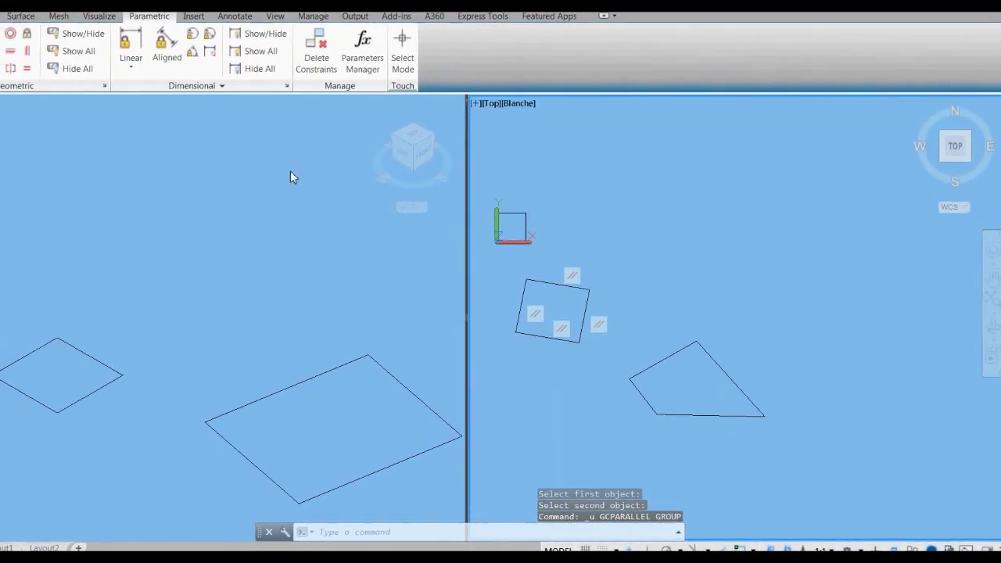
pyautogui.press('Return')
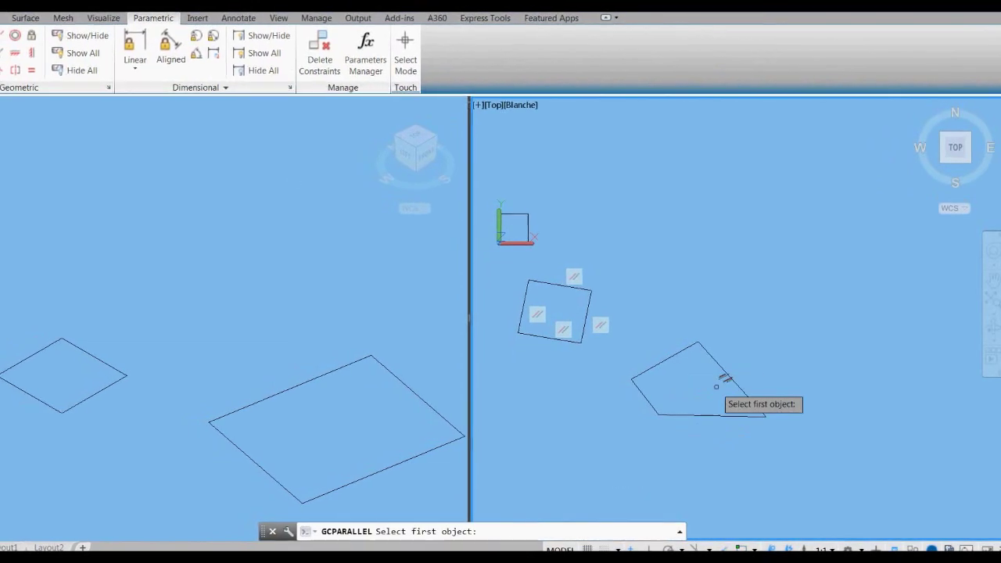
pyautogui.click(716, 414)
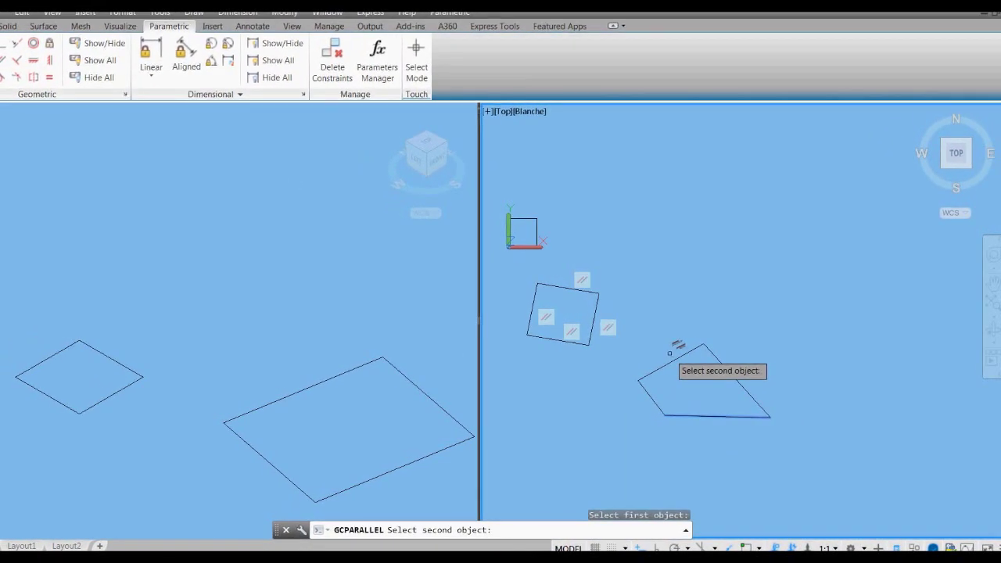
pyautogui.click(678, 345)
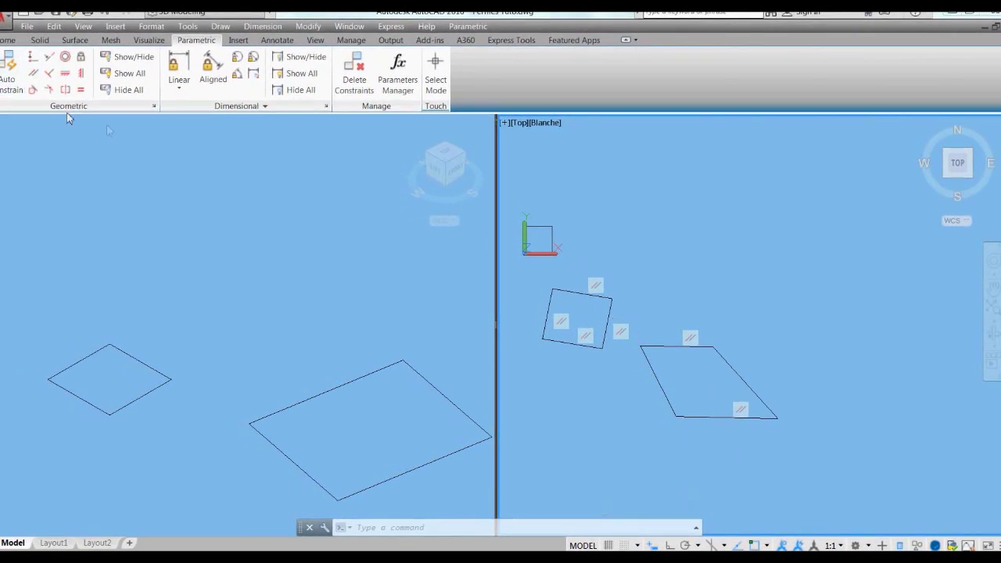
# Step: Window-select and delete both constrained polylines, then pan the square to the left
pyautogui.click(830, 447)
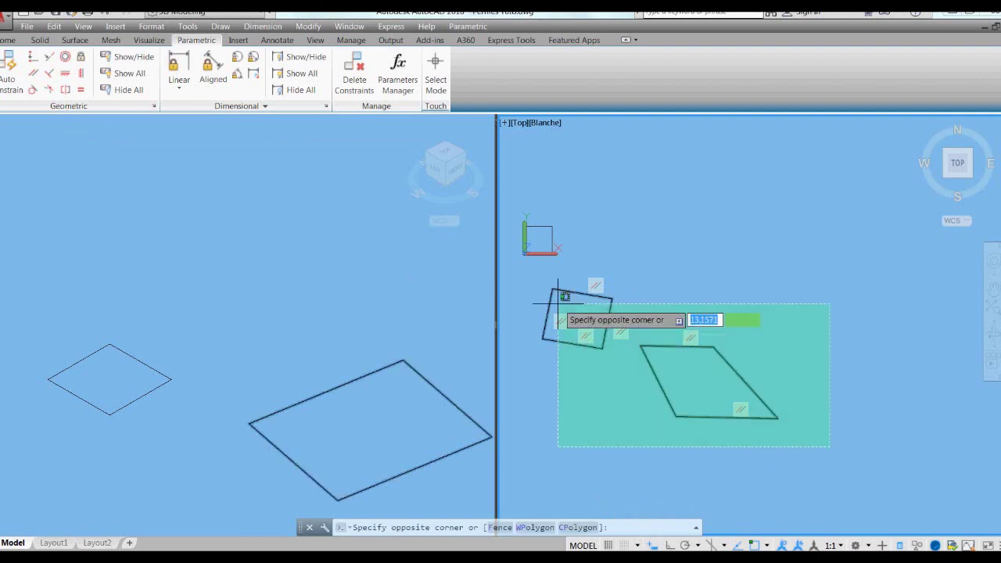
pyautogui.click(547, 278)
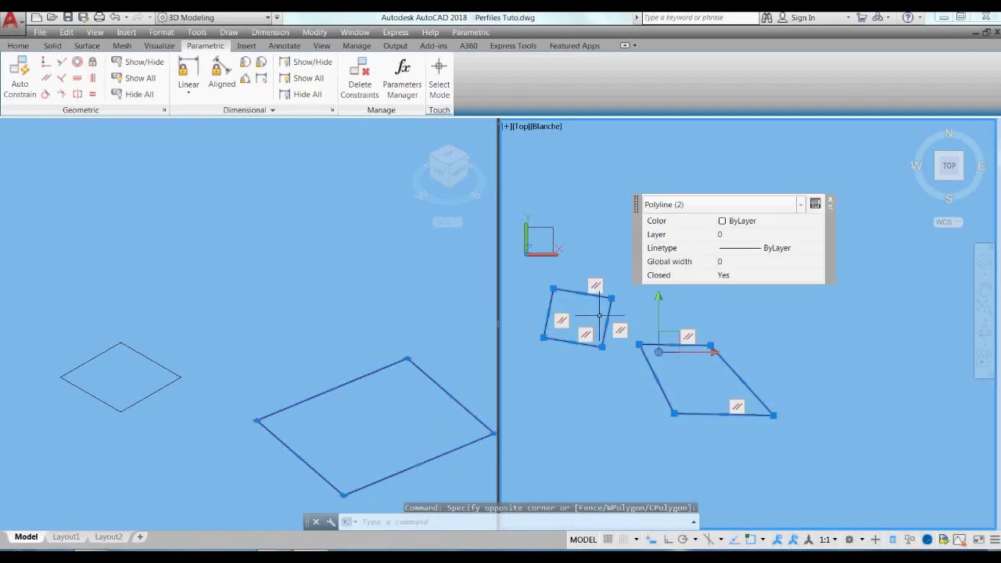
pyautogui.press('Delete')
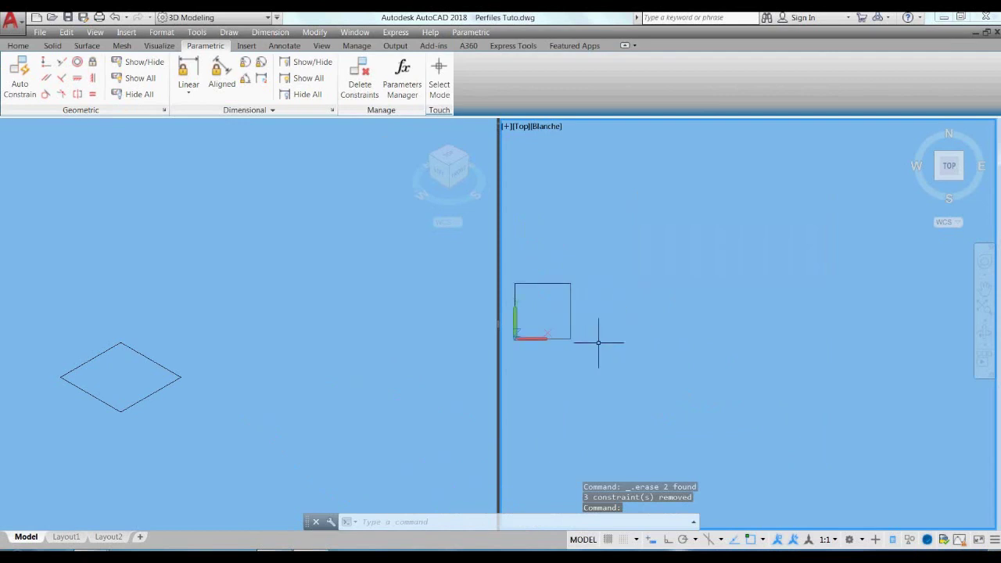
pyautogui.scroll(2, 599, 342)
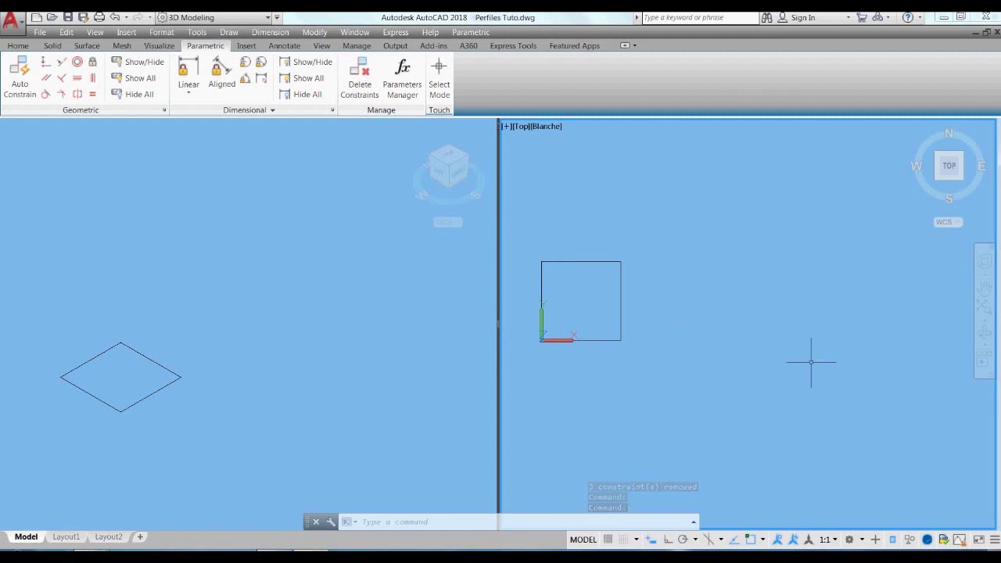
pyautogui.moveTo(791, 360); pyautogui.dragTo(764, 360, button='middle')
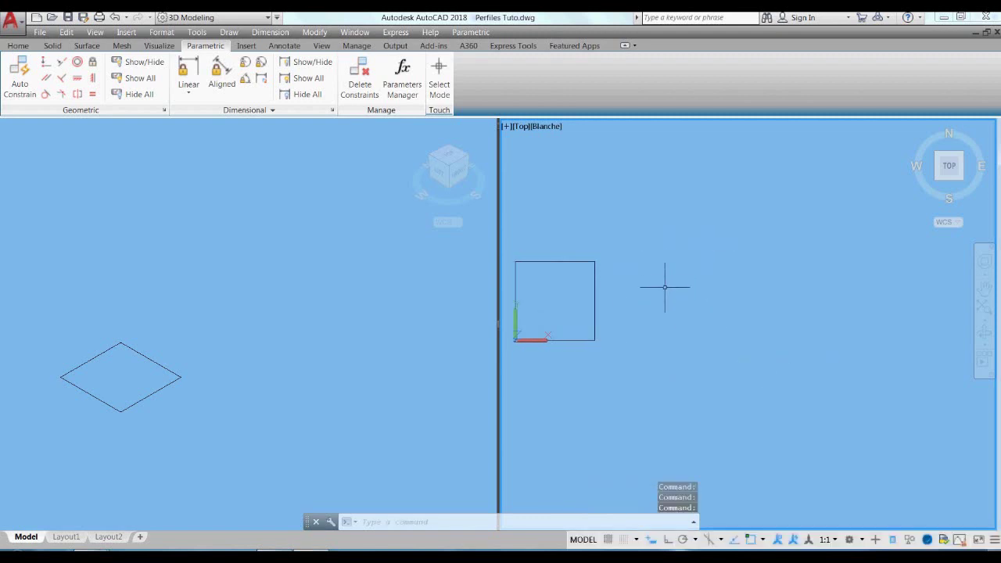
# Step: Begin the I-beam polyline with Ortho on, drawing the top flange and the web's right side
pyautogui.write('pl')
pyautogui.press('Return')
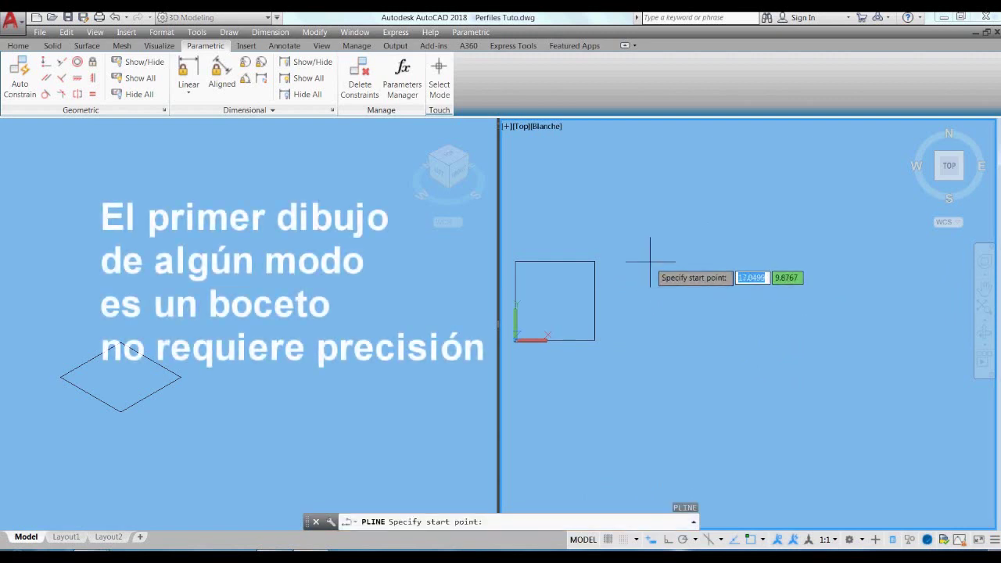
pyautogui.click(650, 263)
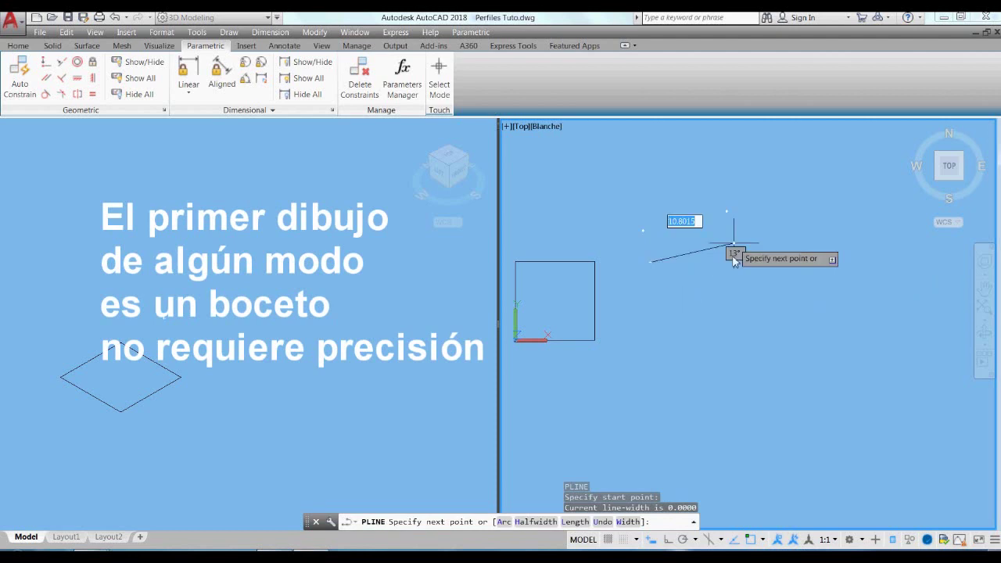
pyautogui.press('F8')
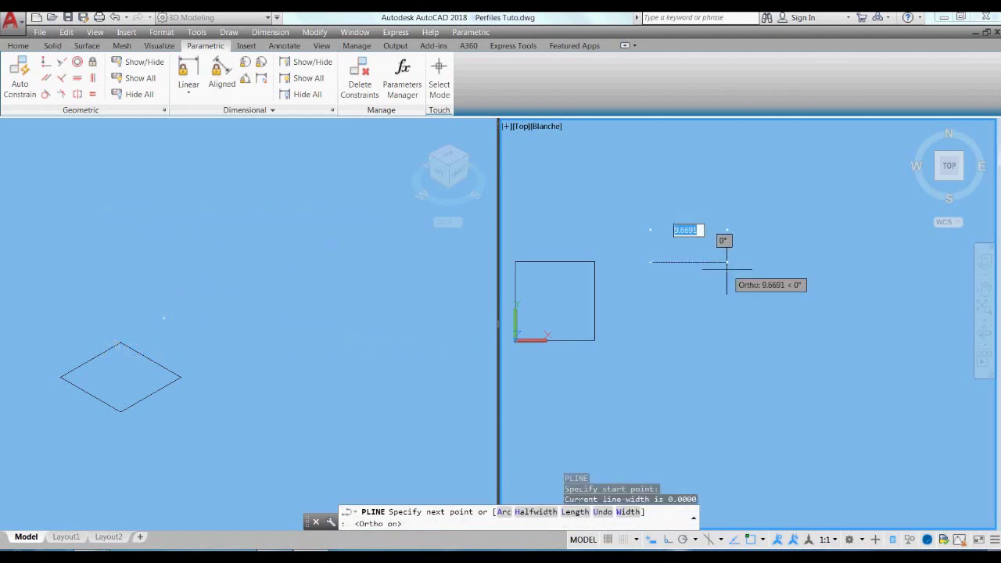
pyautogui.click(727, 269)
pyautogui.scroll(2, 722, 287)
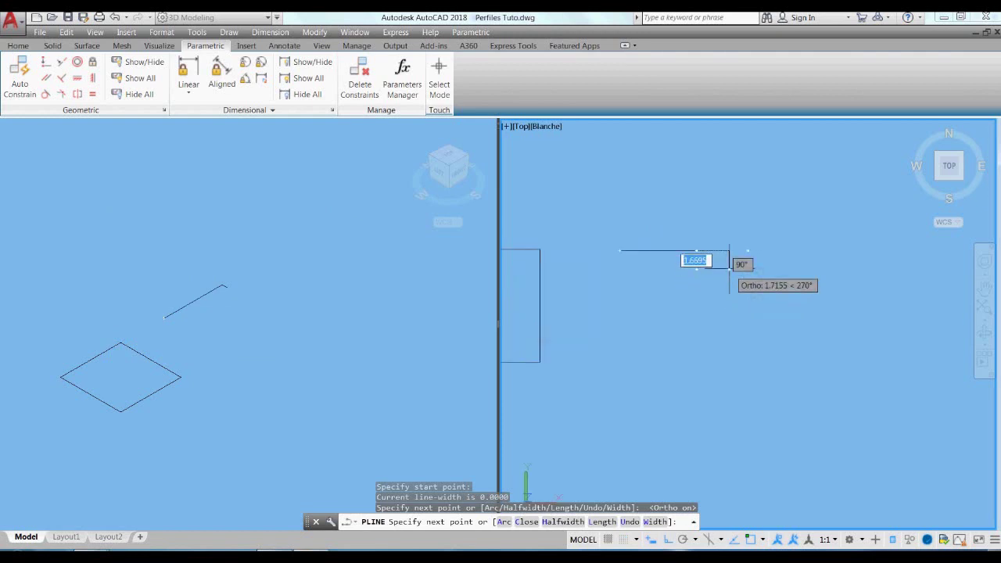
pyautogui.click(729, 268)
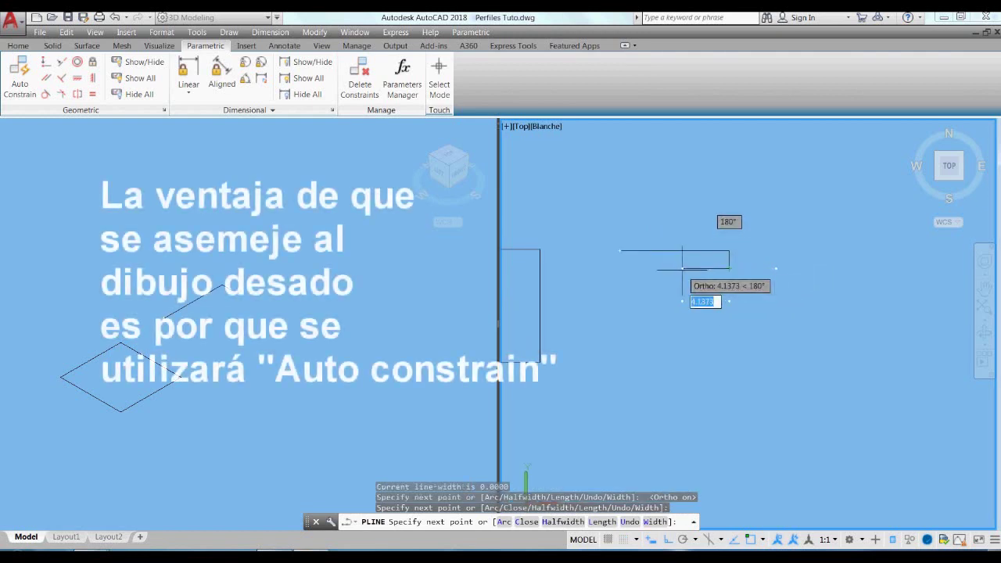
pyautogui.click(683, 268)
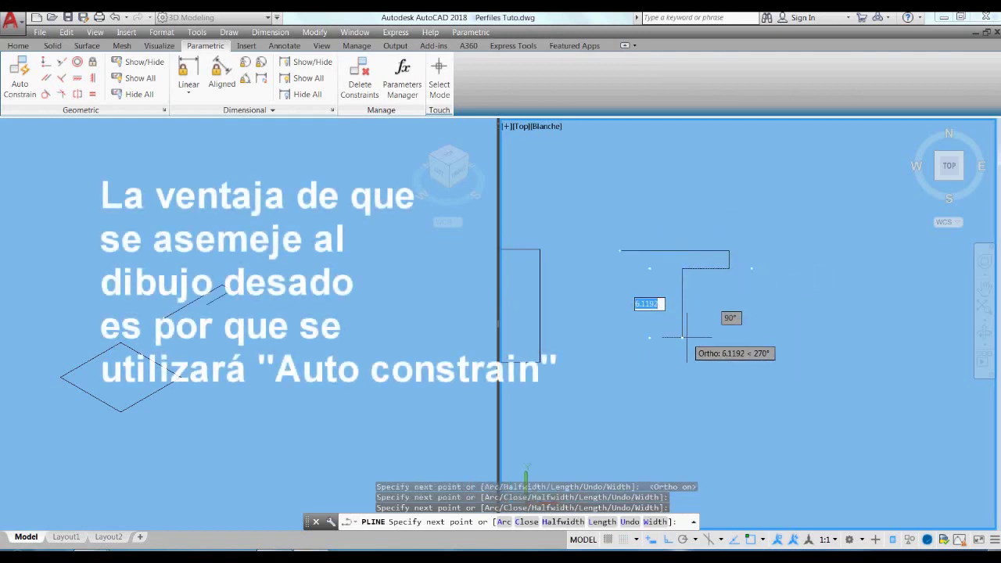
pyautogui.click(682, 338)
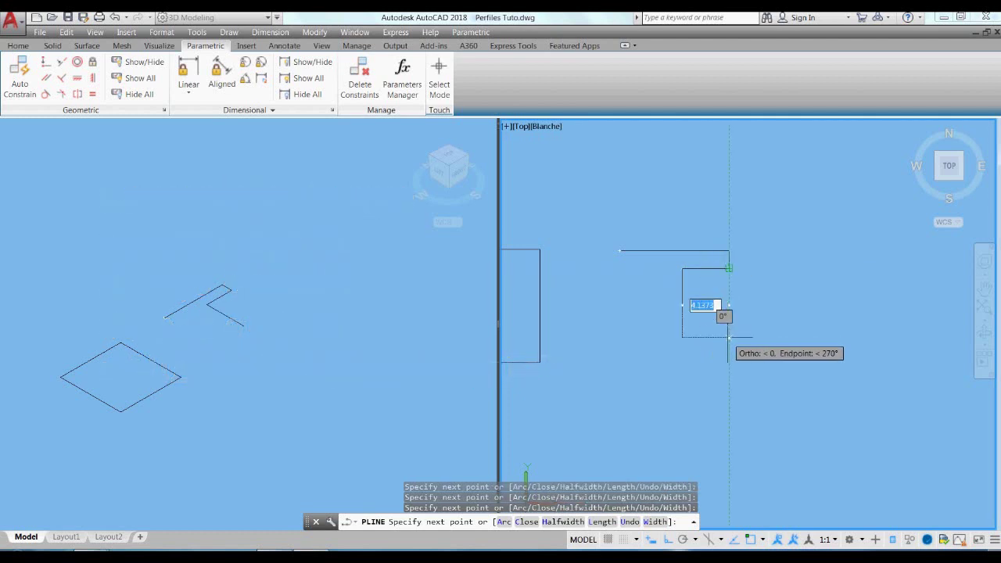
# Step: Draw the bottom flange, the web's left side and the top flange underside, then close the outline
pyautogui.click(729, 337)
pyautogui.click(729, 353)
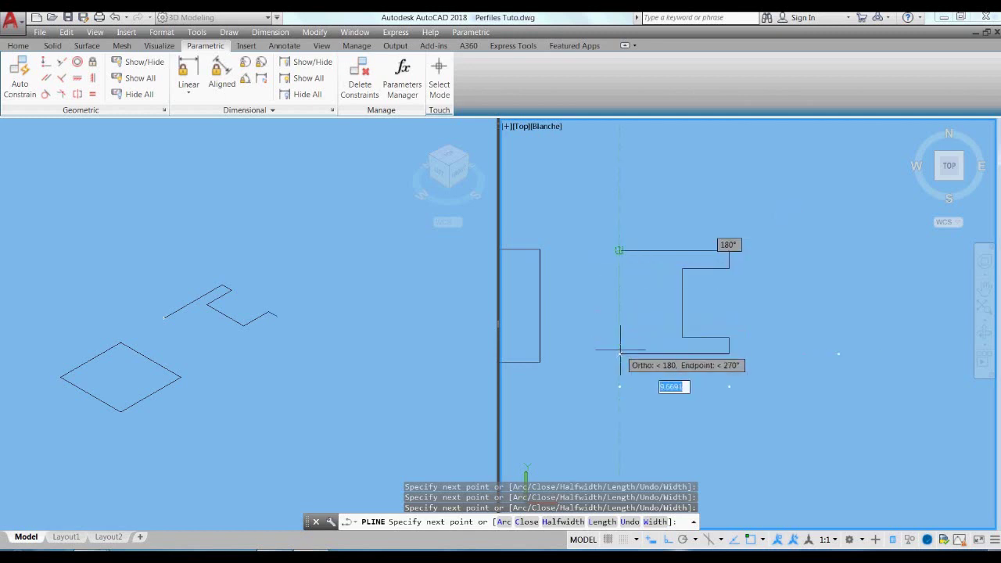
pyautogui.click(620, 352)
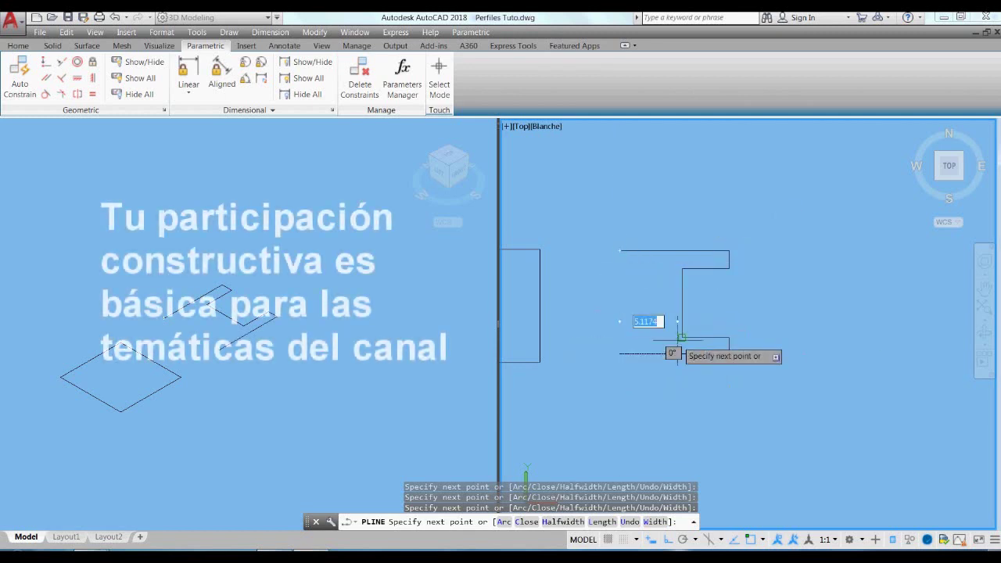
pyautogui.click(628, 338)
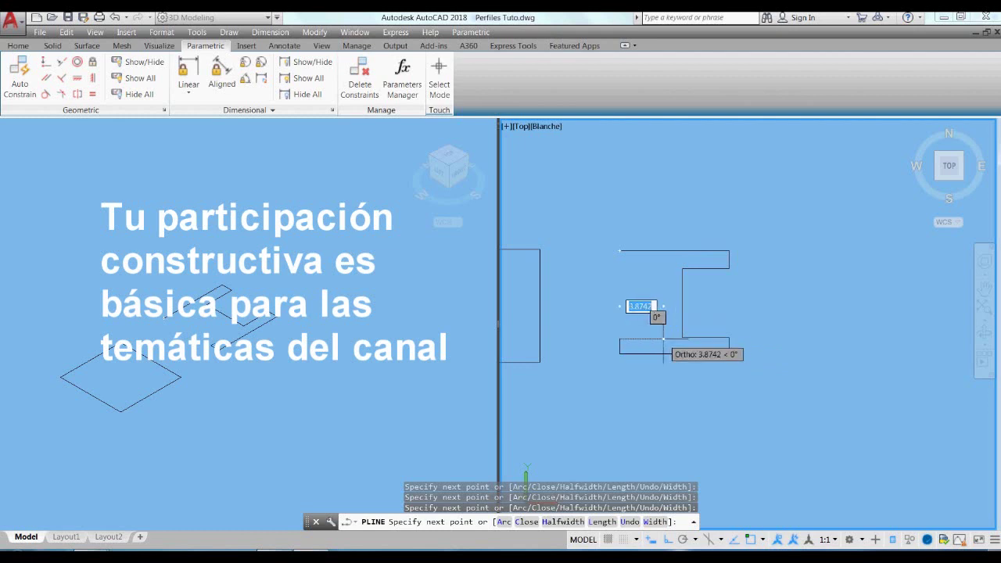
pyautogui.click(663, 338)
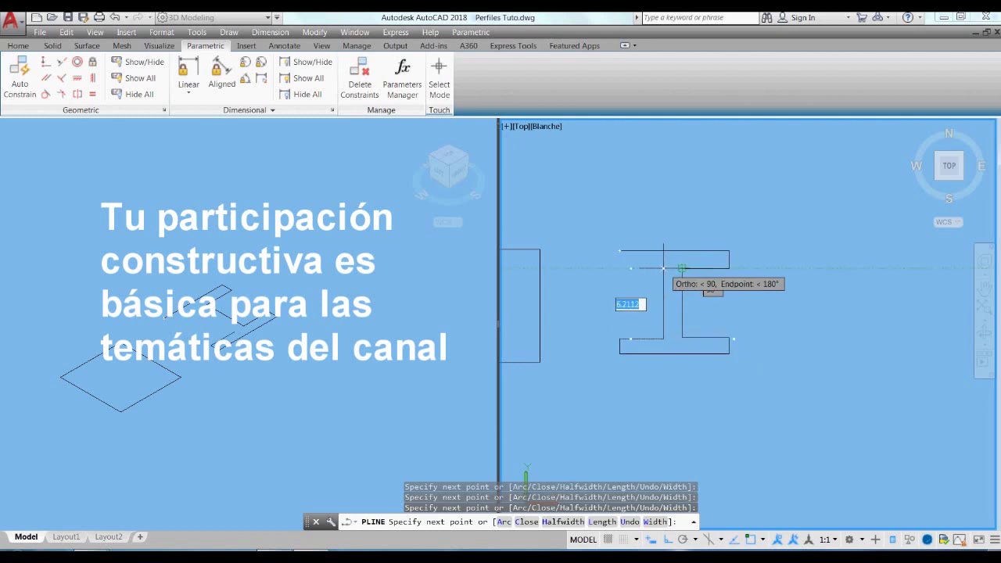
pyautogui.click(663, 268)
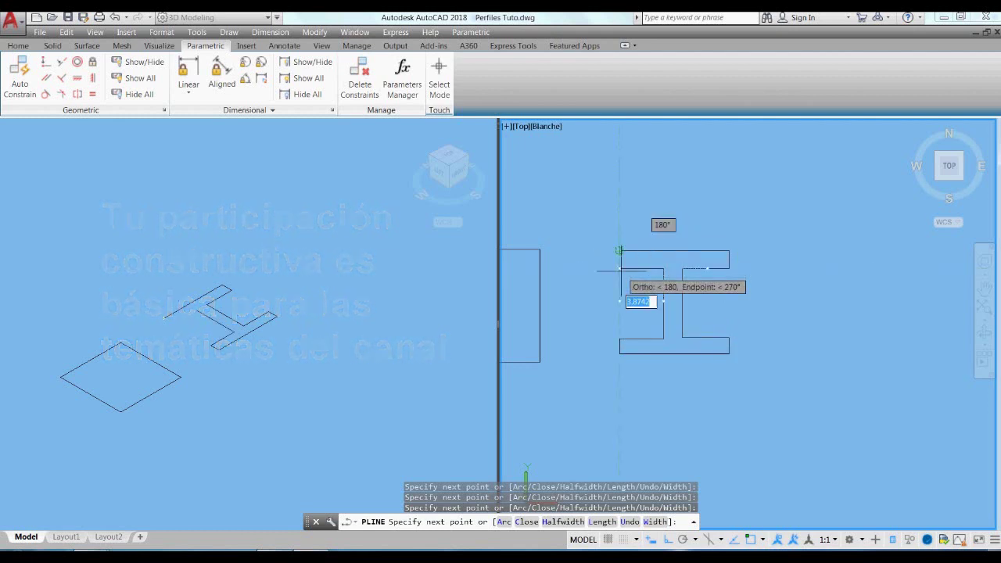
pyautogui.click(620, 269)
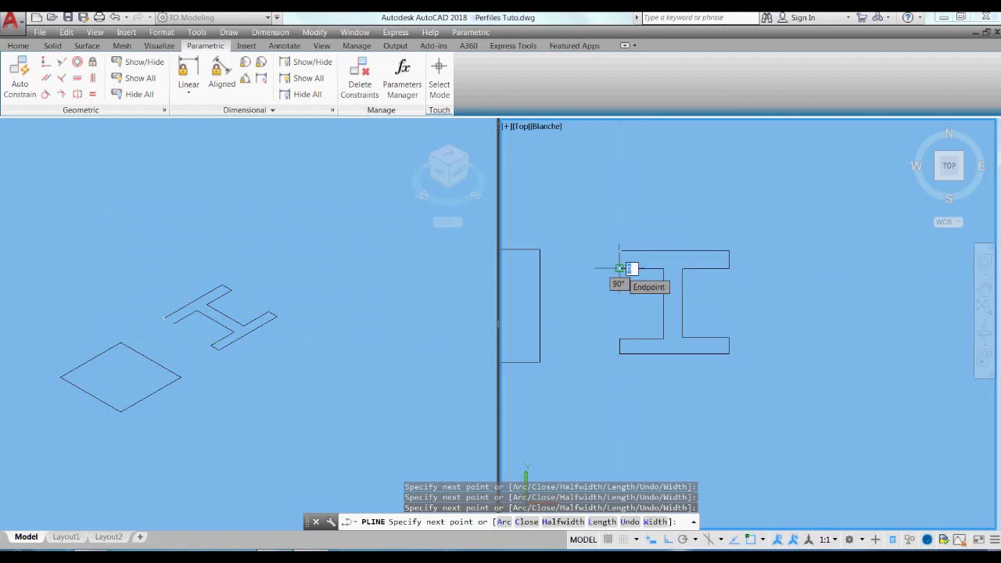
pyautogui.write('c')
pyautogui.press('Return')
pyautogui.scroll(-1, 670, 335)
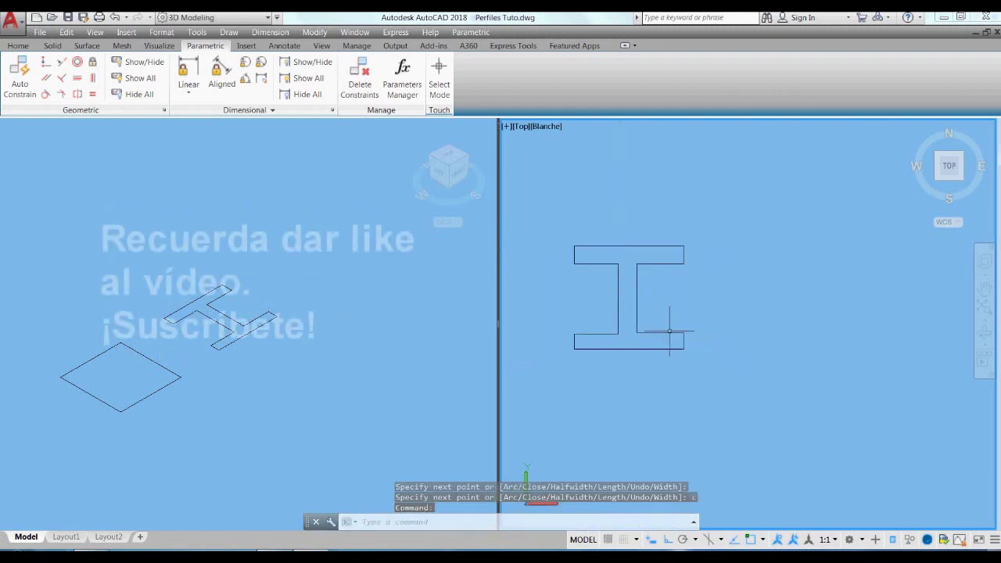
pyautogui.scroll(-1, 657, 275)
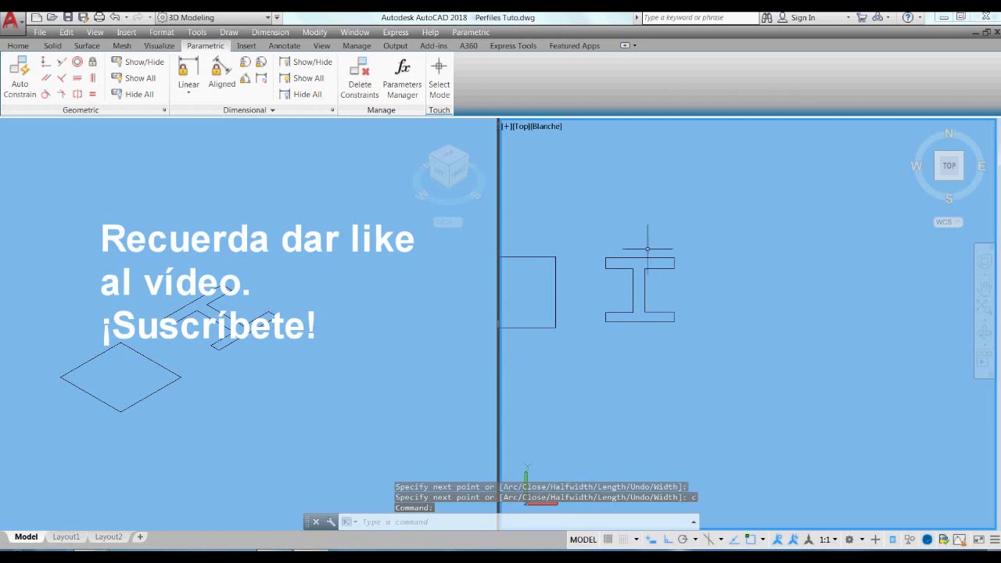
pyautogui.scroll(2, 638, 316)
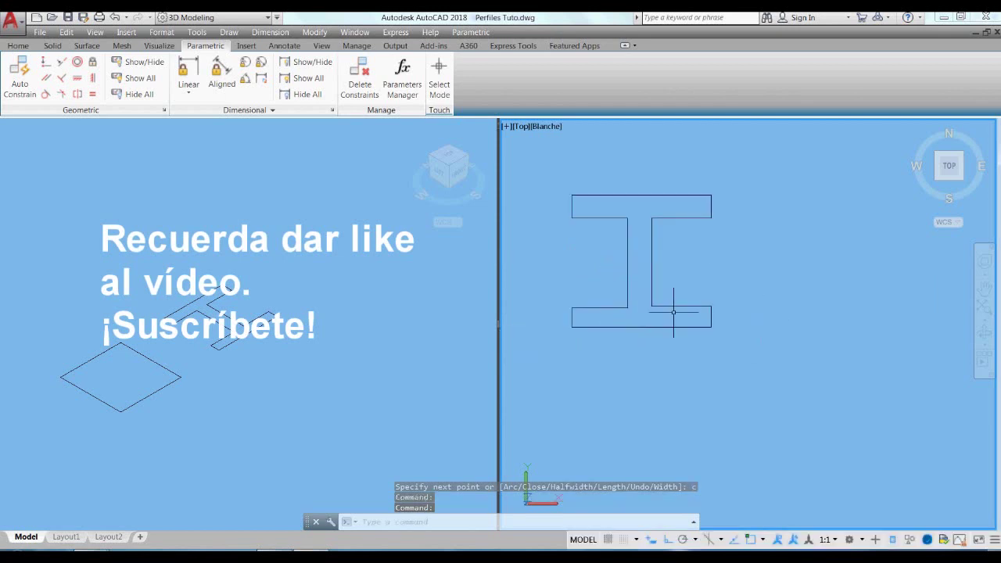
pyautogui.scroll(-1, 647, 354)
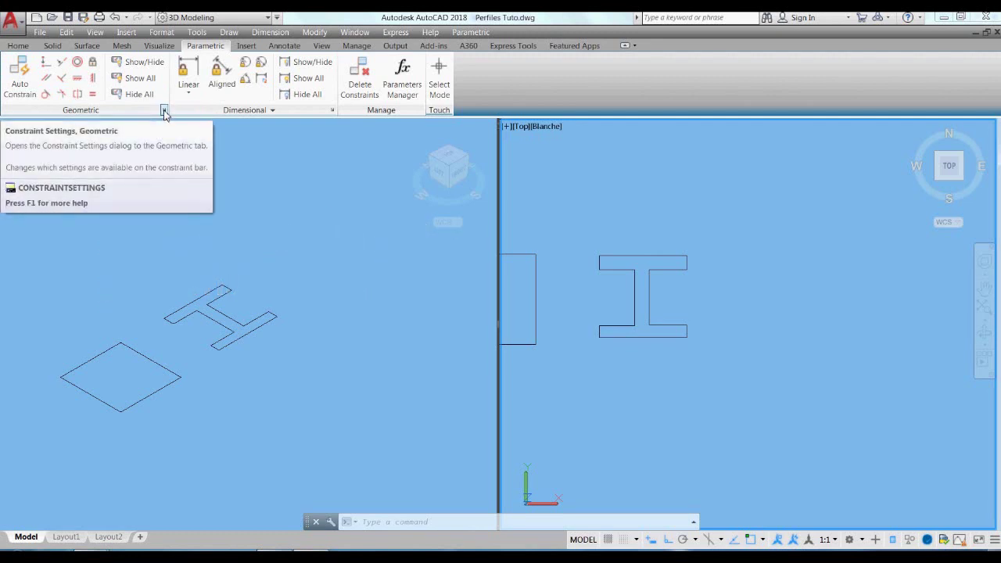
# Step: Keep Perpendicular, Parallel and Coincident in the constraint settings, then Auto Constrain the I-beam outline
pyautogui.click(164, 113)
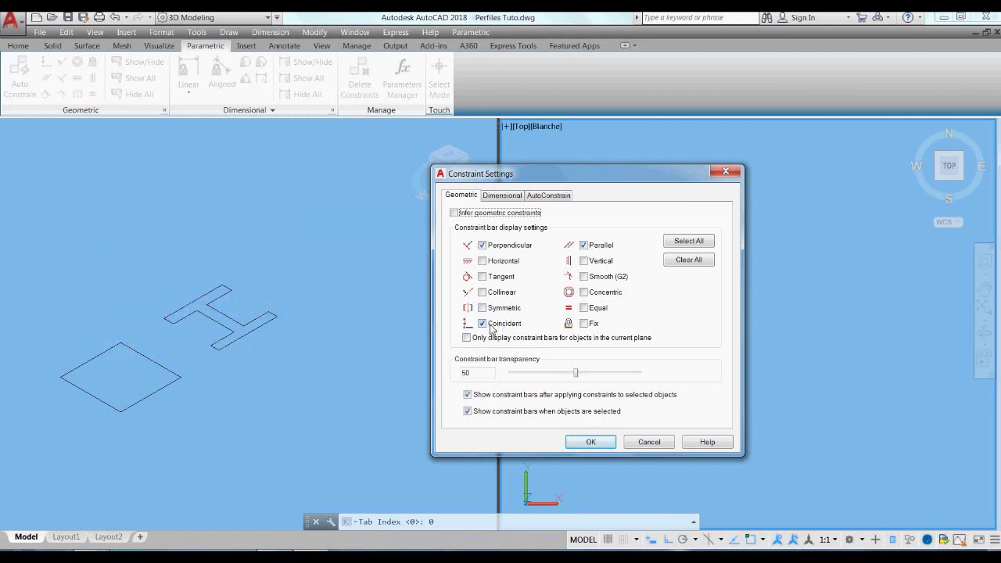
pyautogui.click(590, 443)
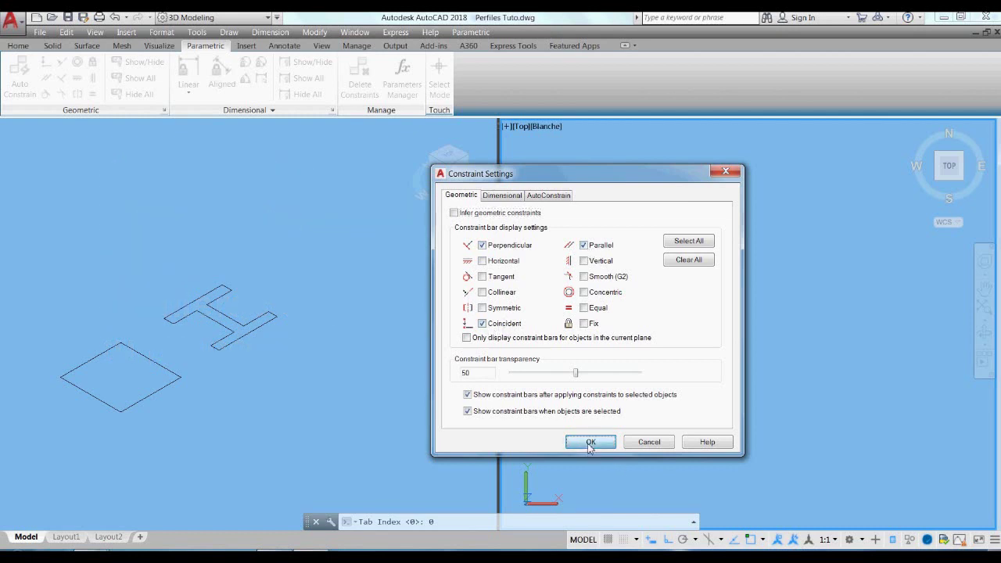
pyautogui.click(20, 79)
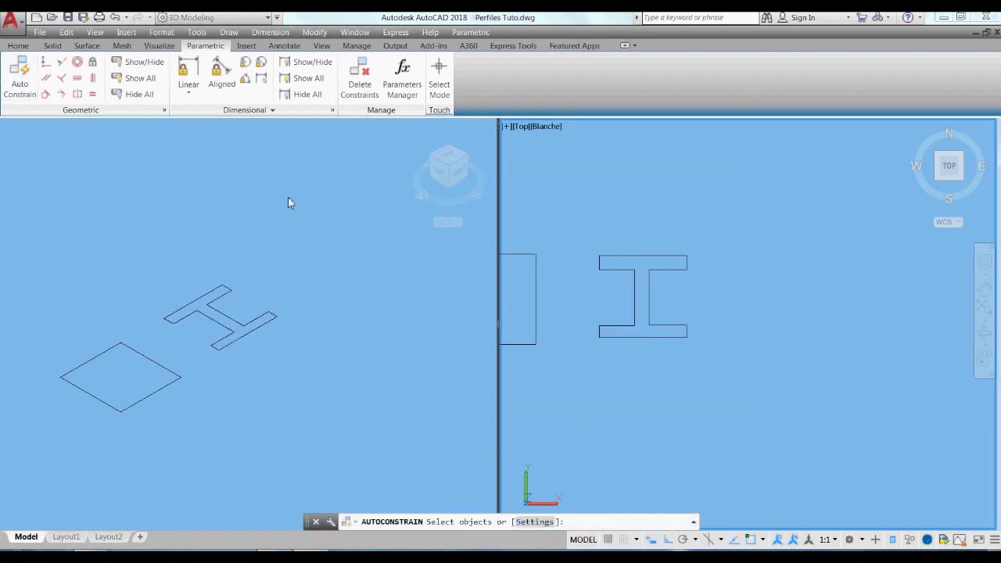
pyautogui.click(657, 256)
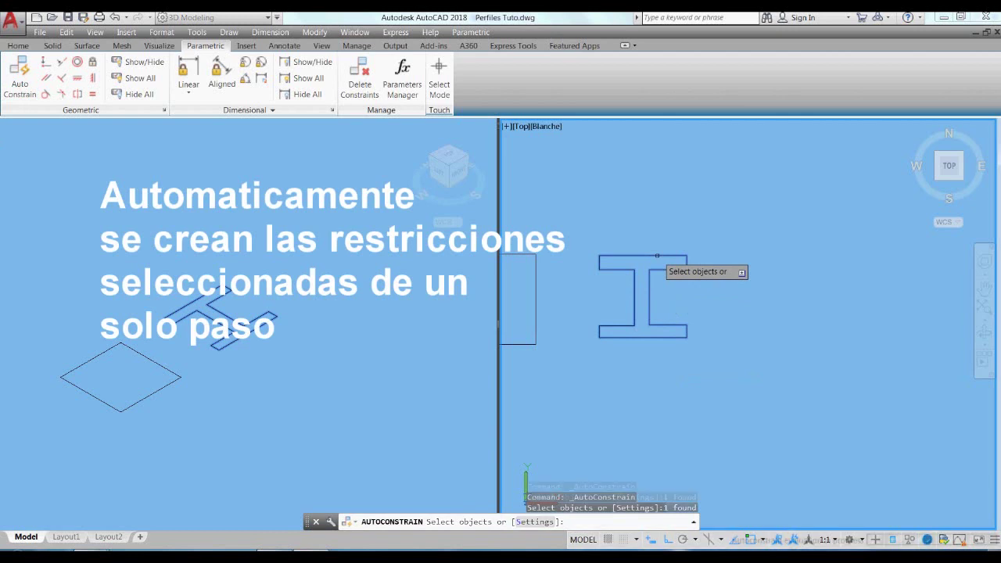
pyautogui.press('Return')
pyautogui.scroll(1, 640, 367)
pyautogui.scroll(2, 640, 368)
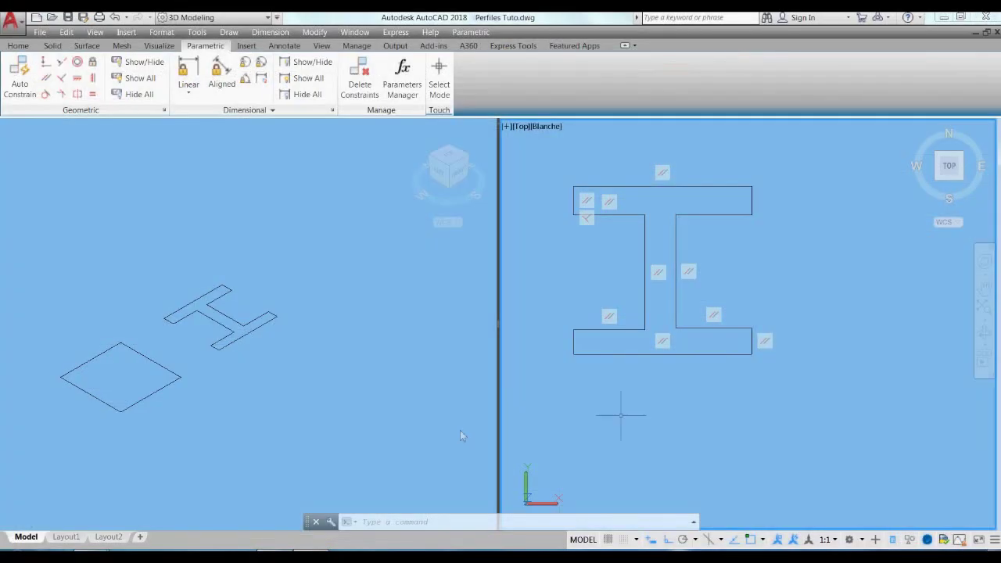
# Step: Add a linear constraint of 10 across the top flange width
pyautogui.click(188, 74)
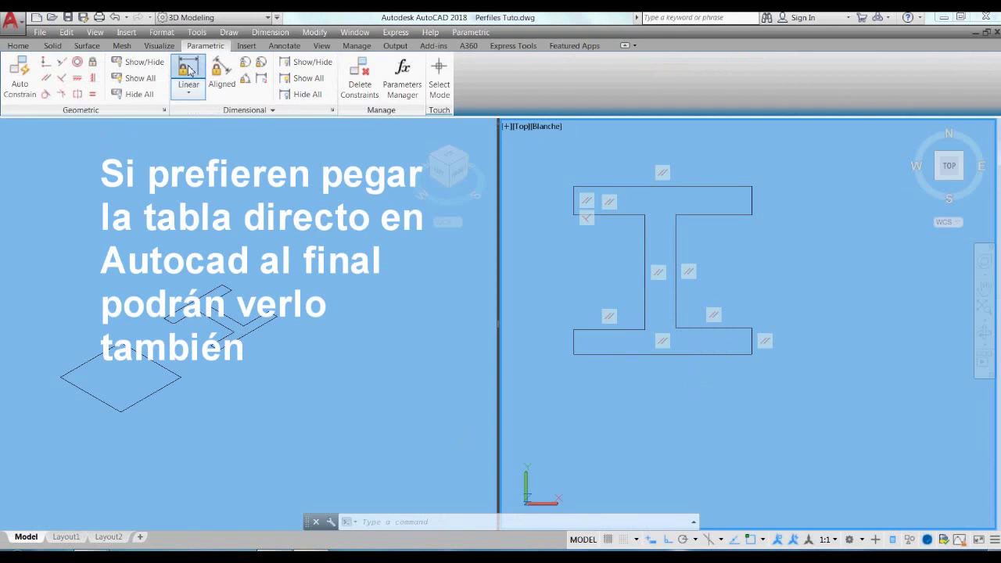
pyautogui.click(574, 186)
pyautogui.click(762, 179)
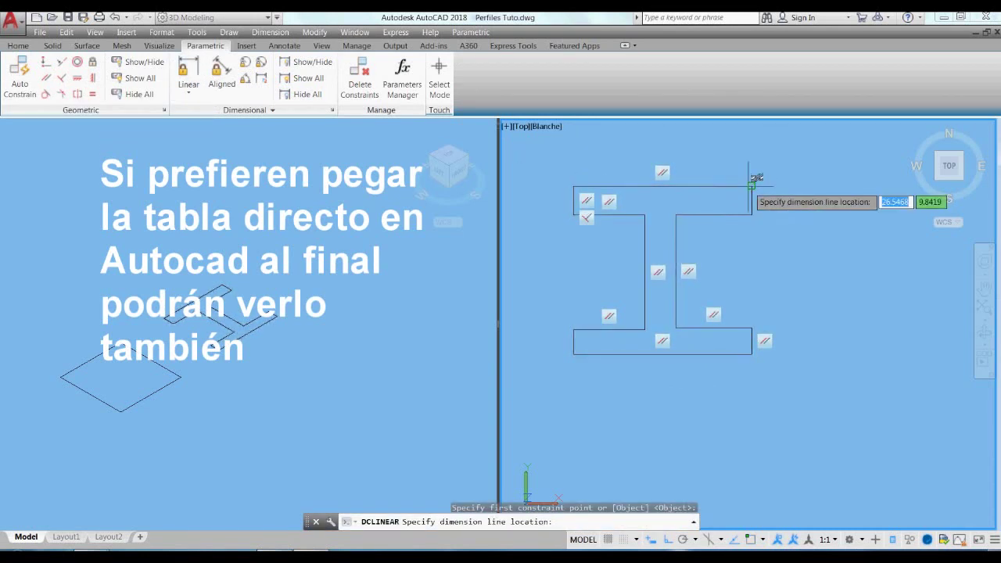
pyautogui.click(662, 166)
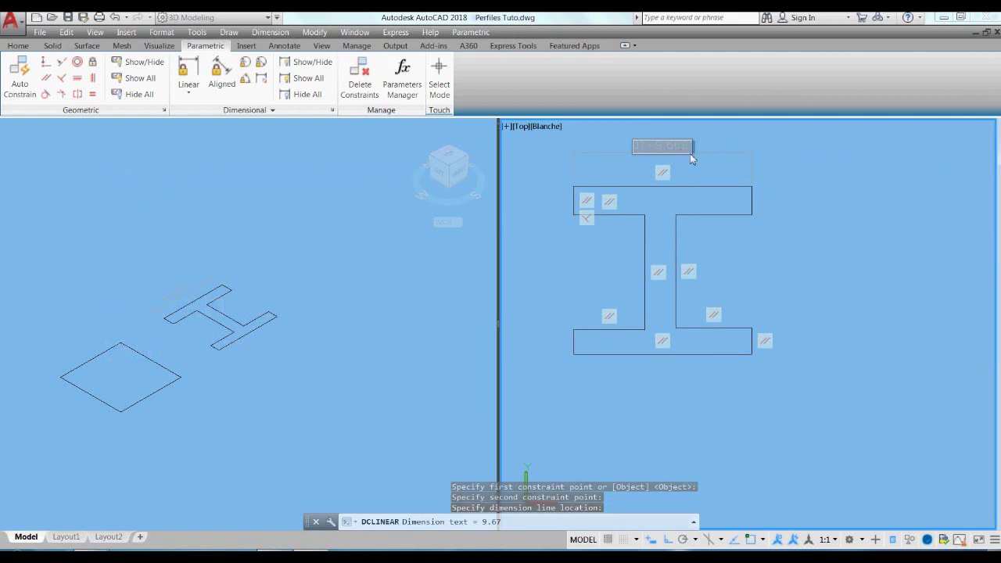
pyautogui.write('10')
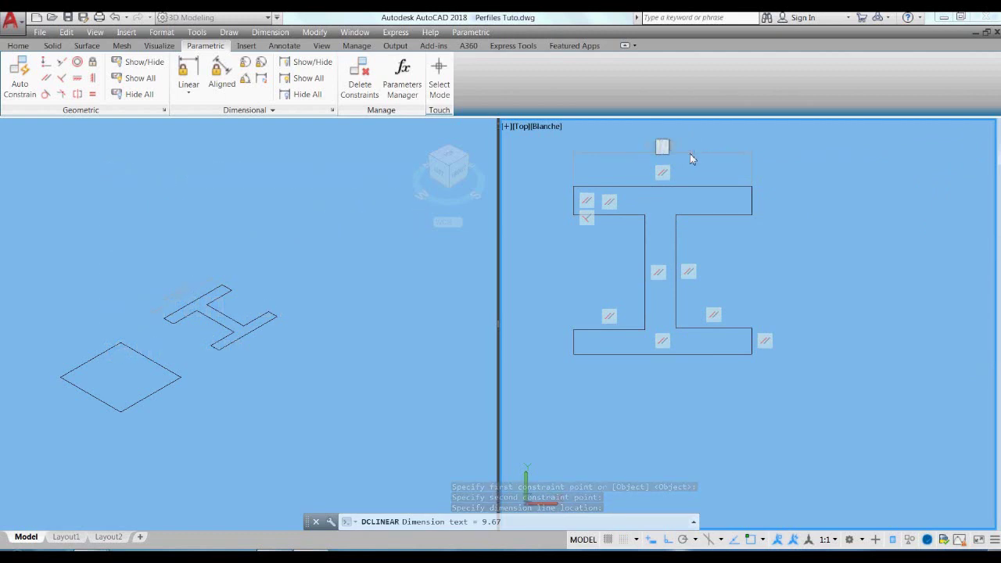
pyautogui.press('Return')
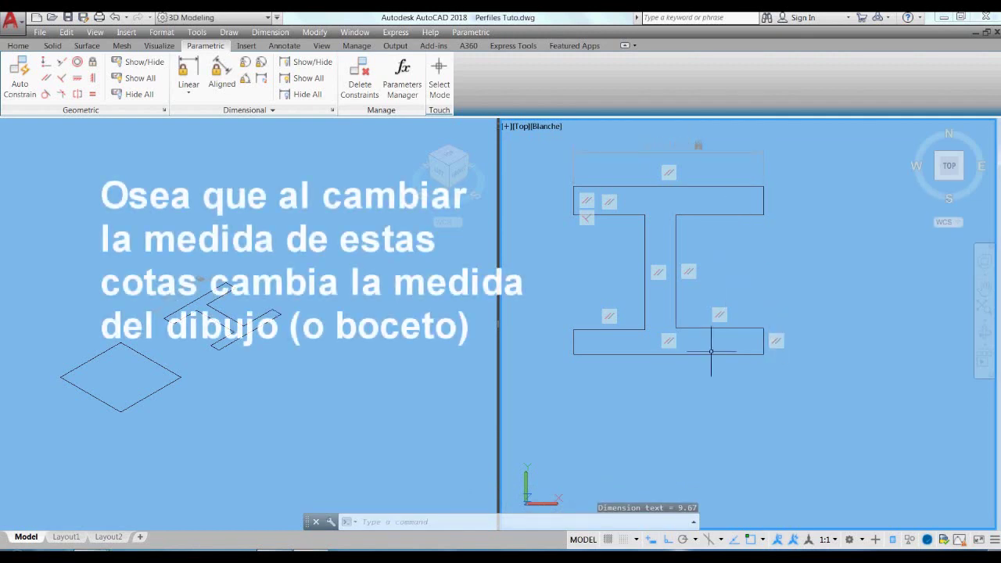
# Step: Add a top flange thickness constraint and set it to 0.9
pyautogui.click(189, 71)
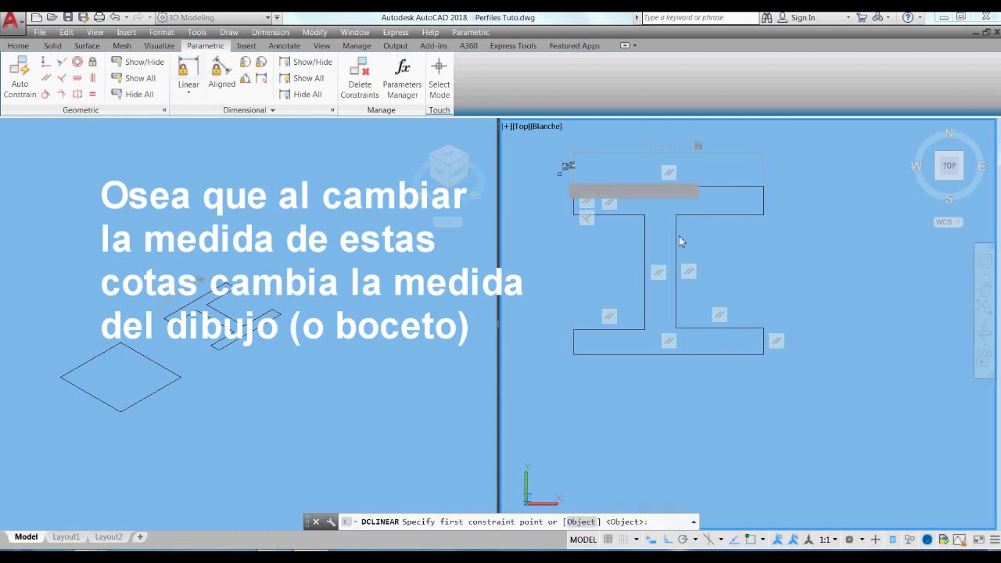
pyautogui.click(762, 186)
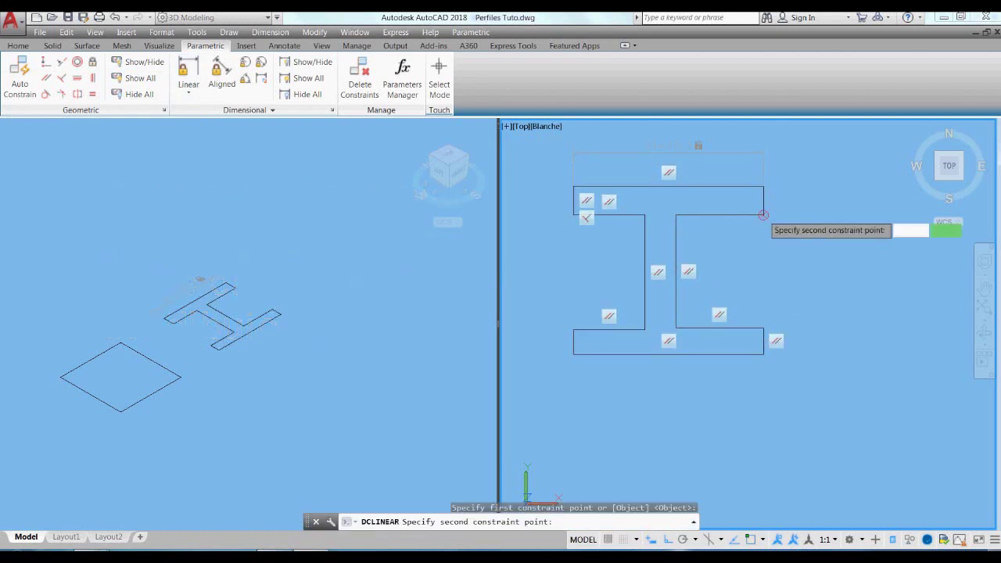
pyautogui.click(763, 214)
pyautogui.click(821, 205)
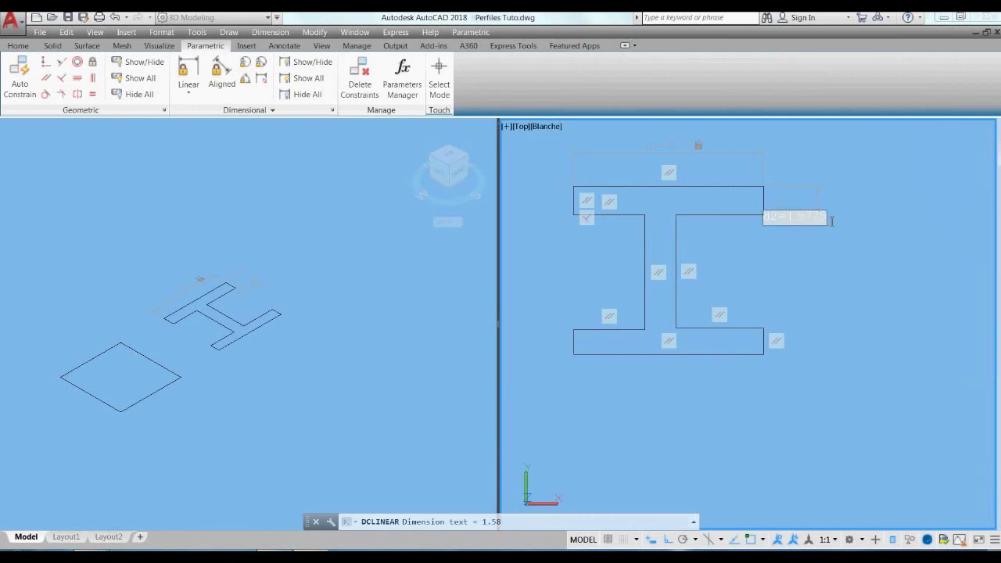
pyautogui.press('BackSpace')
pyautogui.press('BackSpace')
pyautogui.press('BackSpace')
pyautogui.press('BackSpace')
pyautogui.press('BackSpace')
pyautogui.press('BackSpace')
pyautogui.write('0.9')
pyautogui.press('Return')
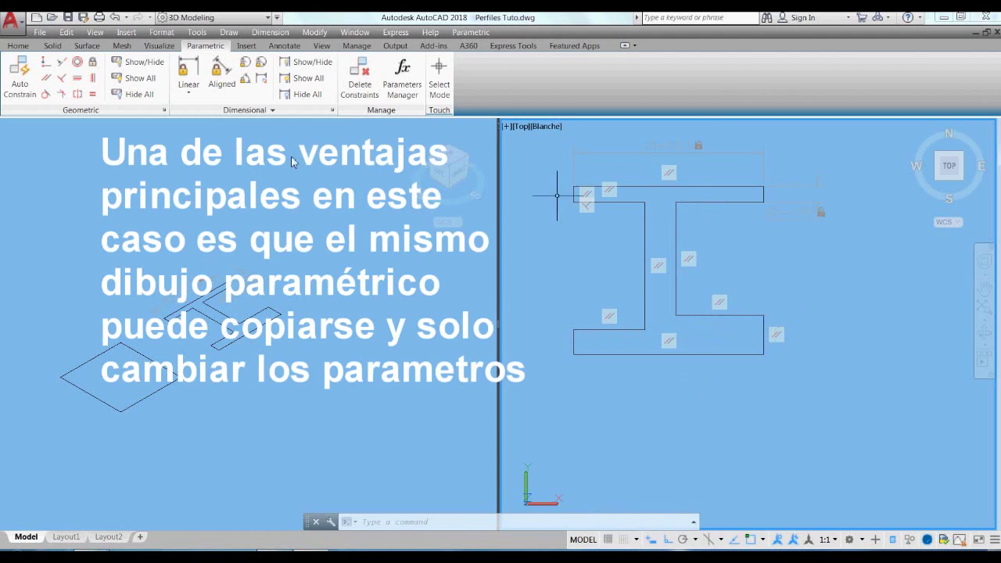
# Step: Constrain the bottom flange's right-end thickness with an expression linking it to the top flange's d2
pyautogui.click(196, 72)
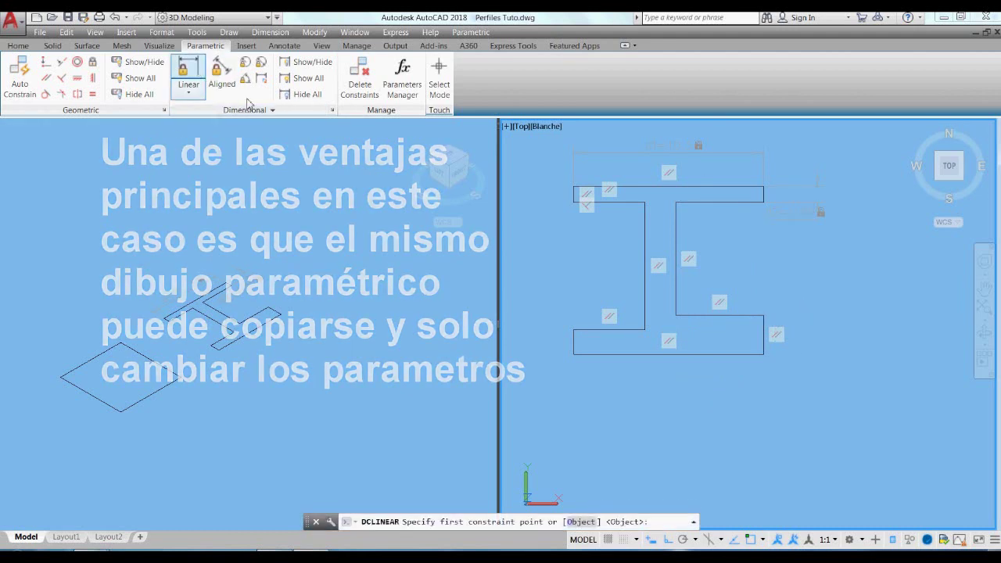
pyautogui.click(763, 315)
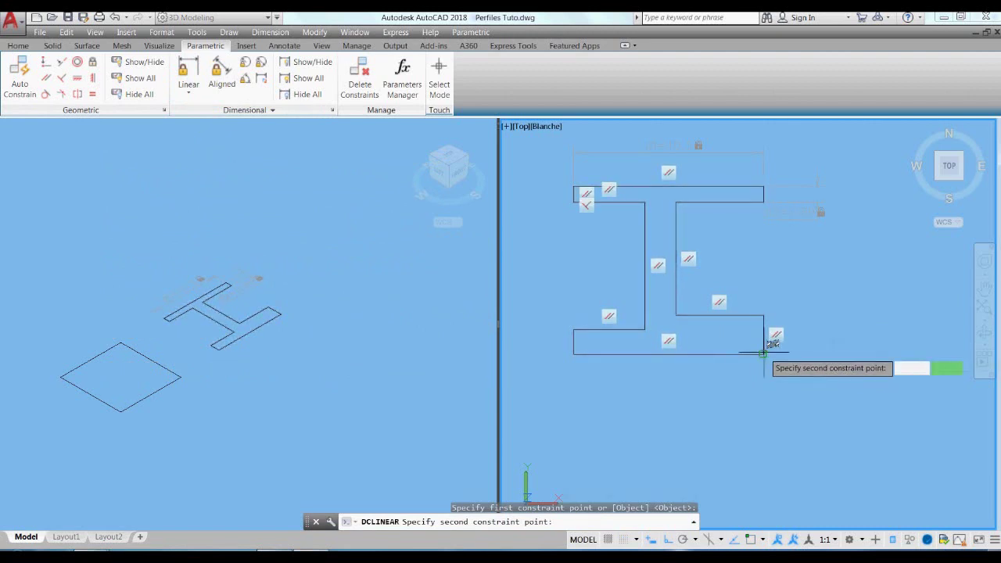
pyautogui.click(764, 354)
pyautogui.click(831, 344)
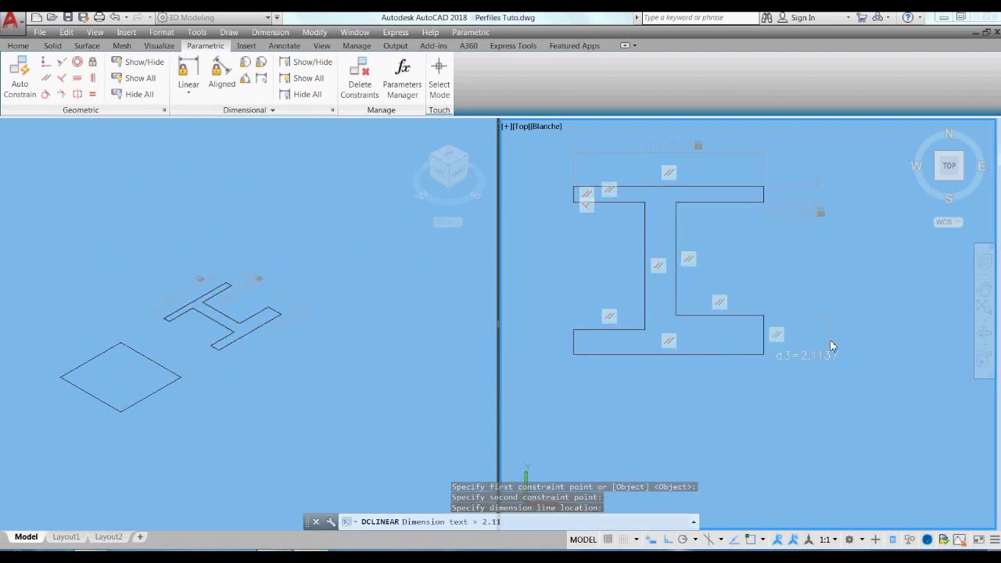
pyautogui.press('BackSpace')
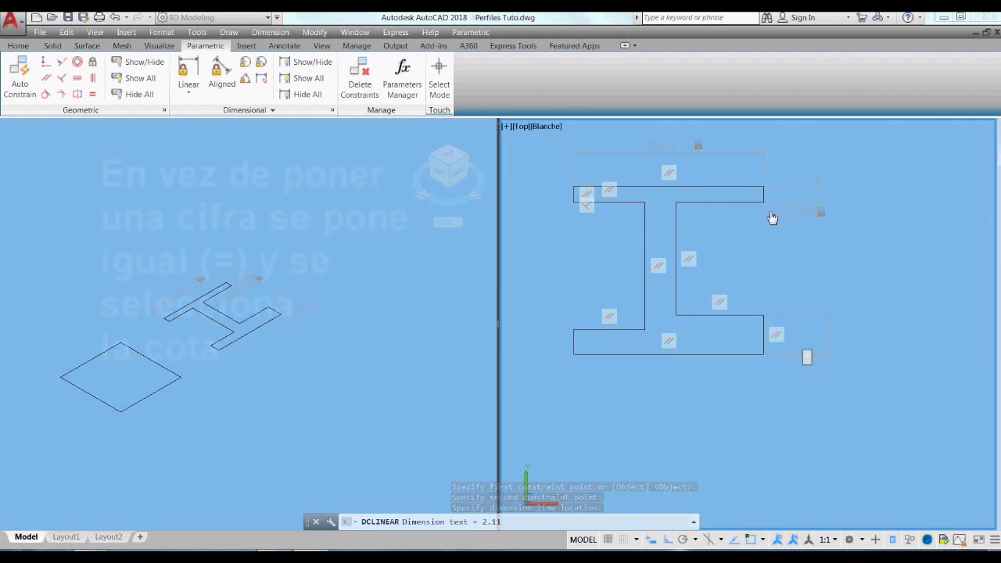
pyautogui.write('=d')
pyautogui.press('Return')
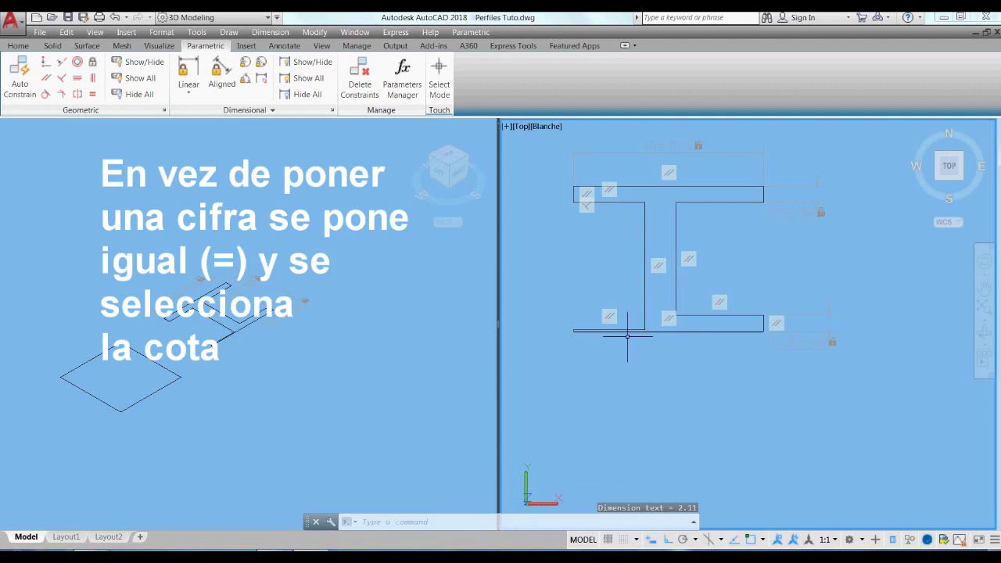
pyautogui.scroll(2, 579, 330)
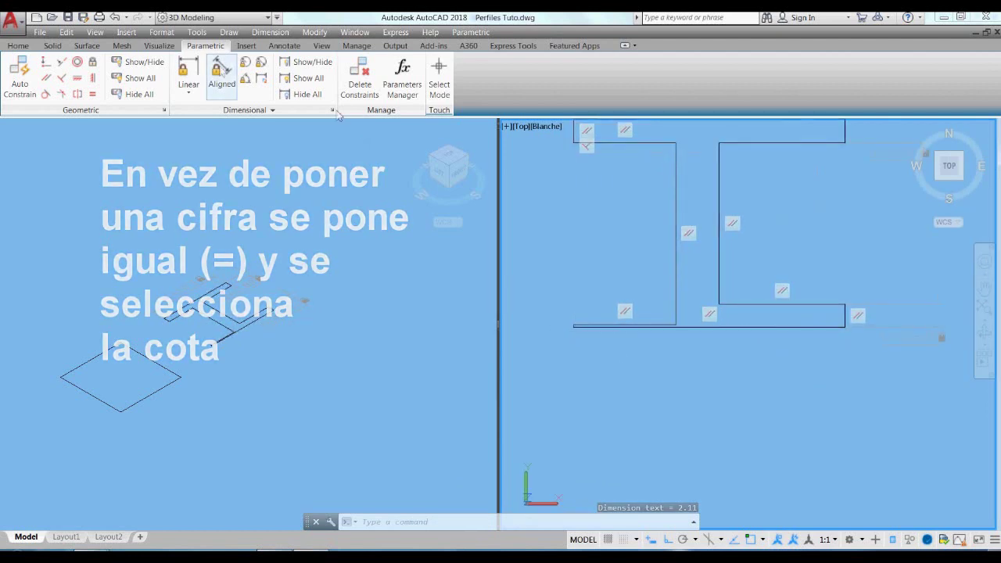
# Step: Add a small linear constraint at the bottom flange's left end, keeping its default value
pyautogui.press('Return')
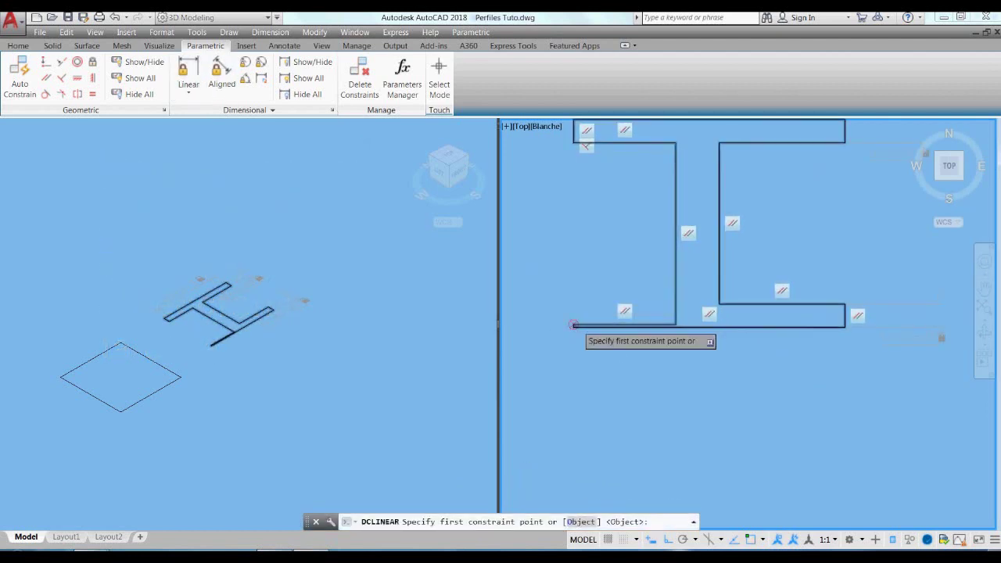
pyautogui.scroll(2, 583, 315)
pyautogui.click(570, 328)
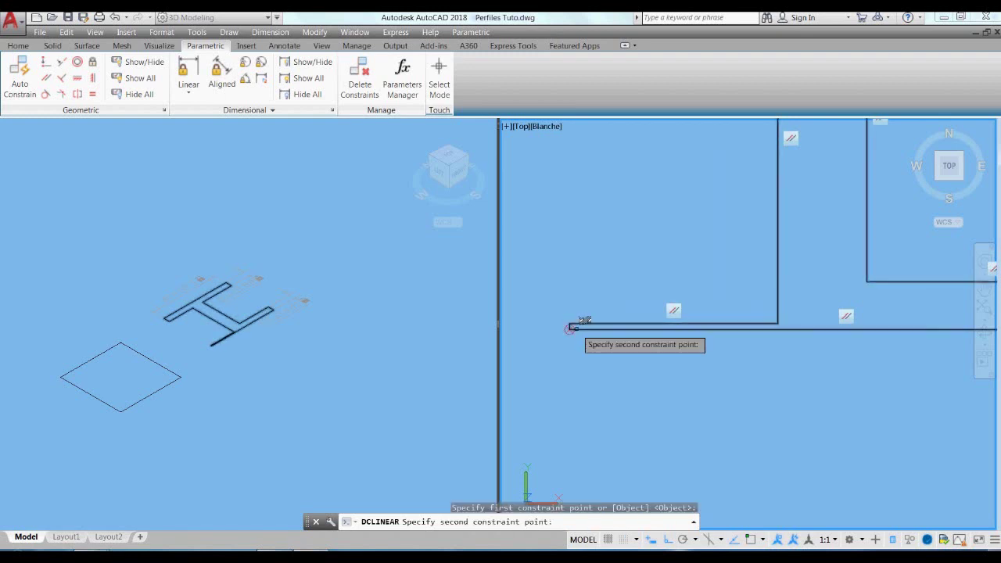
pyautogui.click(572, 323)
pyautogui.click(554, 323)
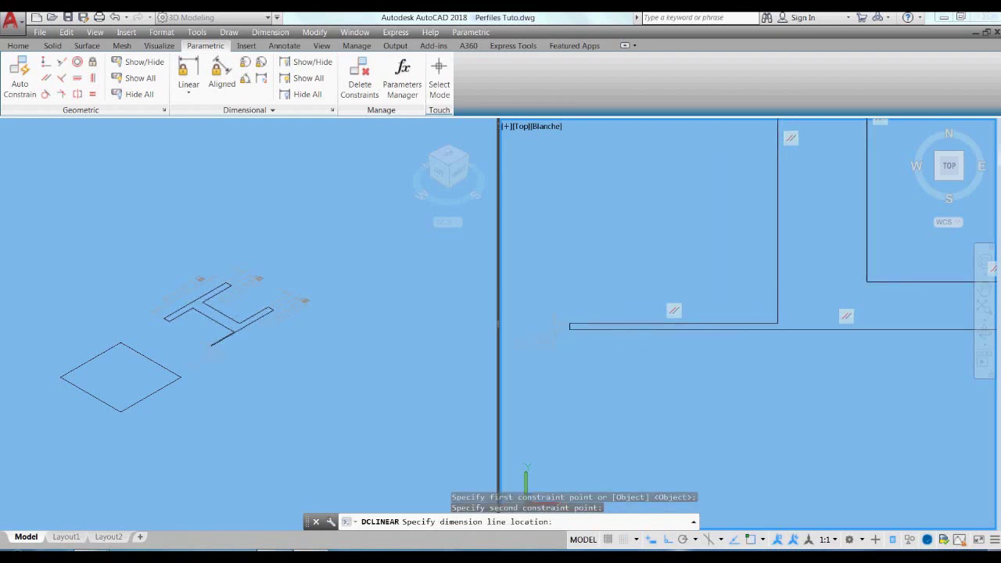
pyautogui.press('Return')
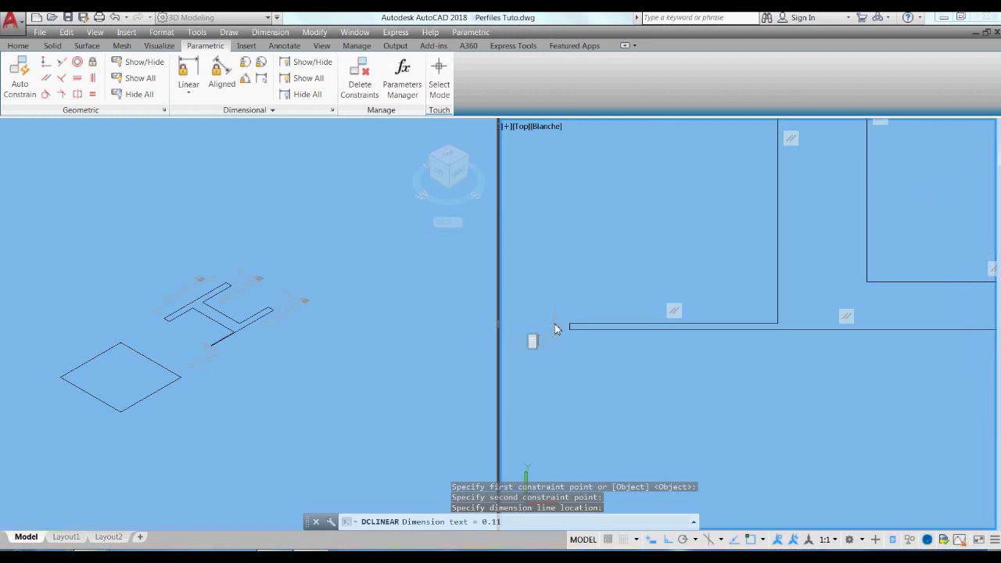
pyautogui.scroll(-4, 593, 374)
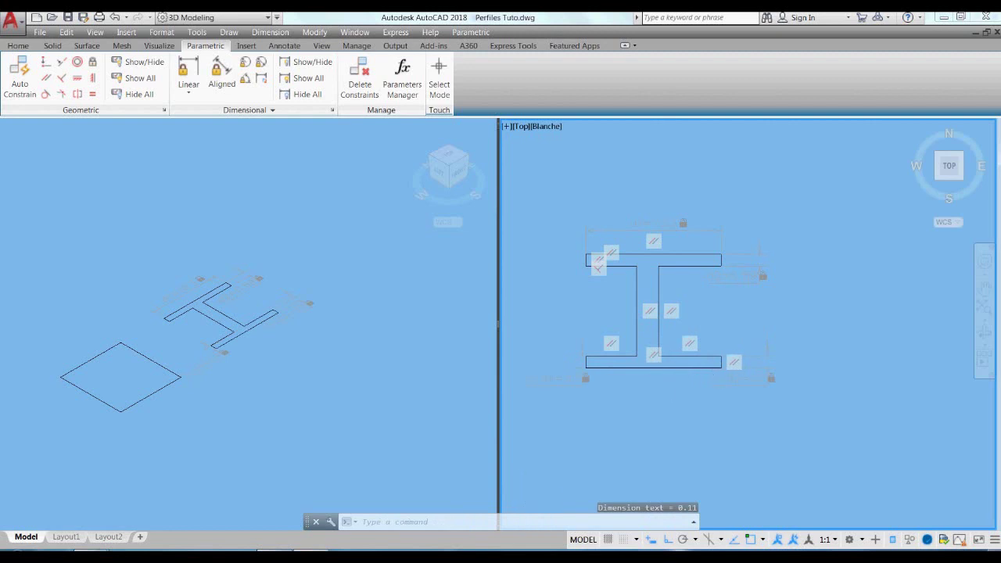
pyautogui.scroll(3, 734, 367)
pyautogui.scroll(-2, 734, 404)
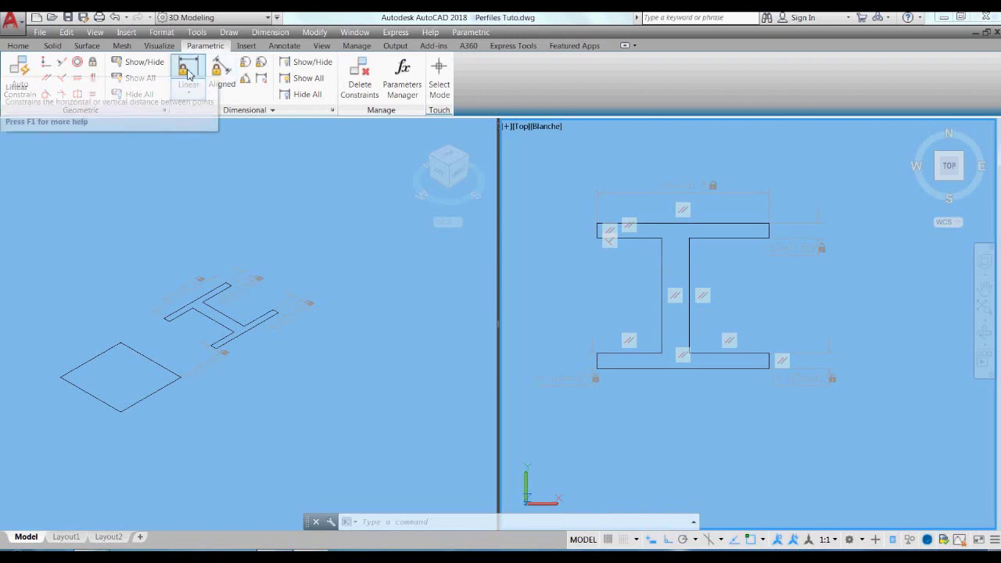
# Step: Add an equal constraint between the top flange underside segments left and right of the web
pyautogui.click(196, 69)
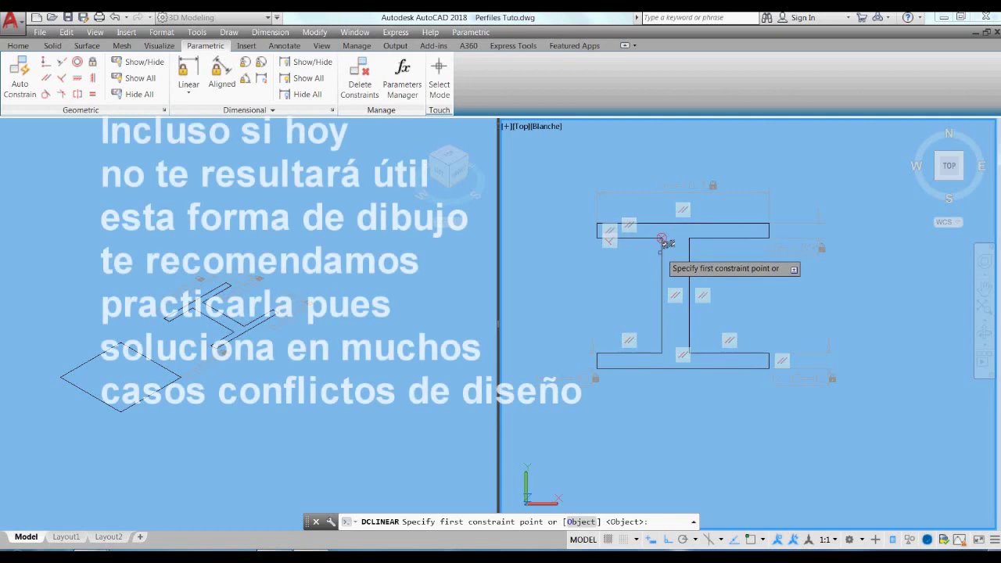
pyautogui.press('Escape')
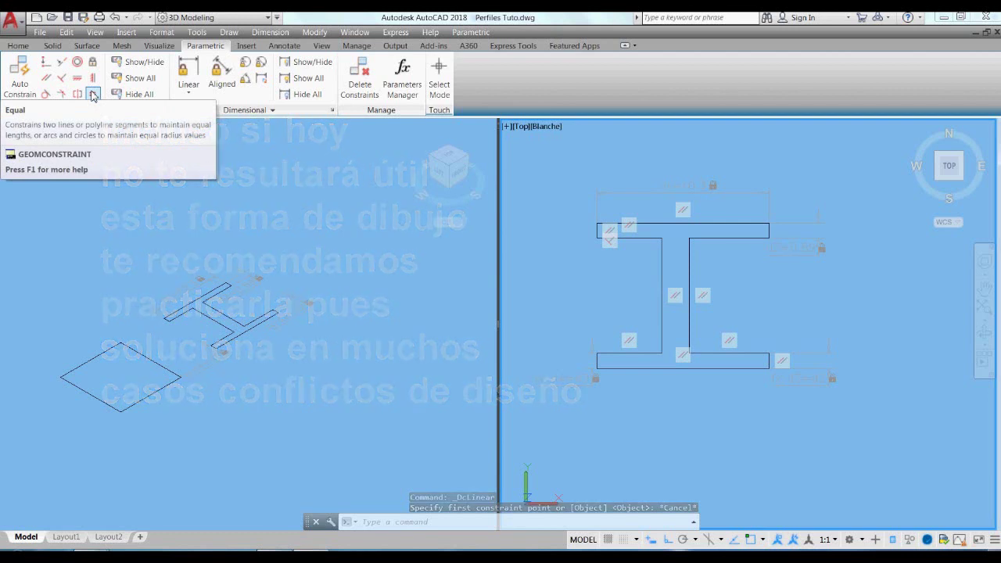
pyautogui.click(92, 94)
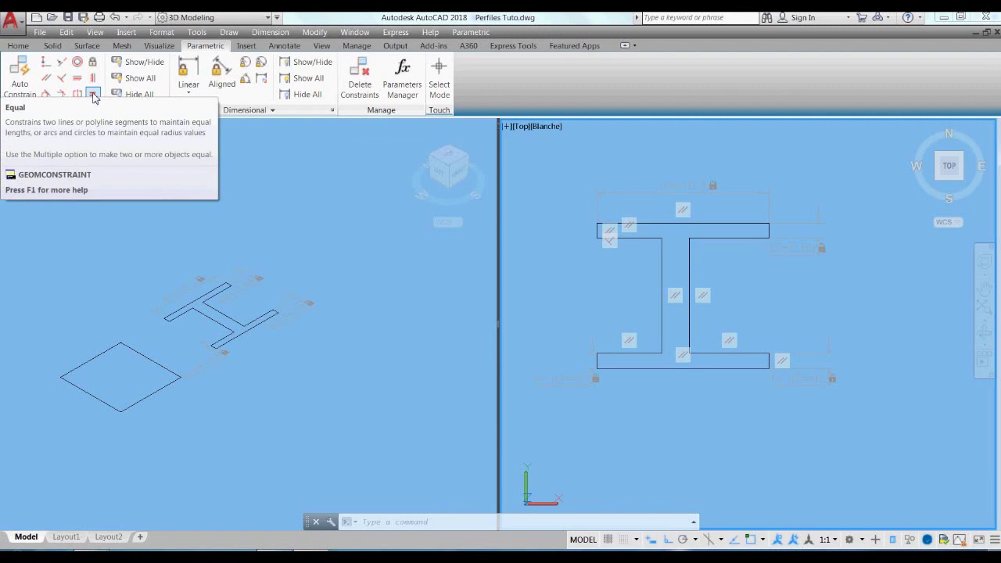
pyautogui.click(92, 95)
pyautogui.click(650, 238)
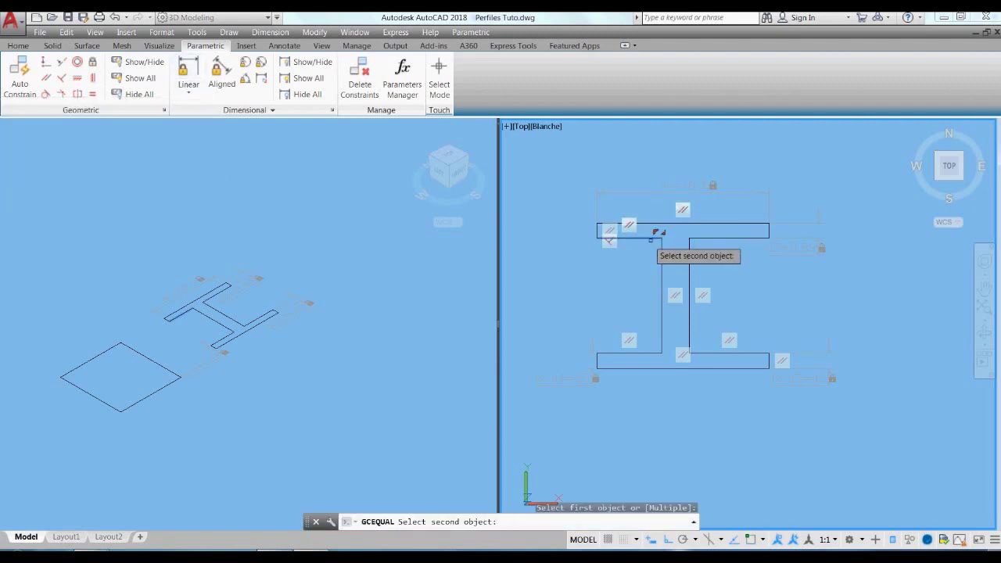
pyautogui.click(739, 236)
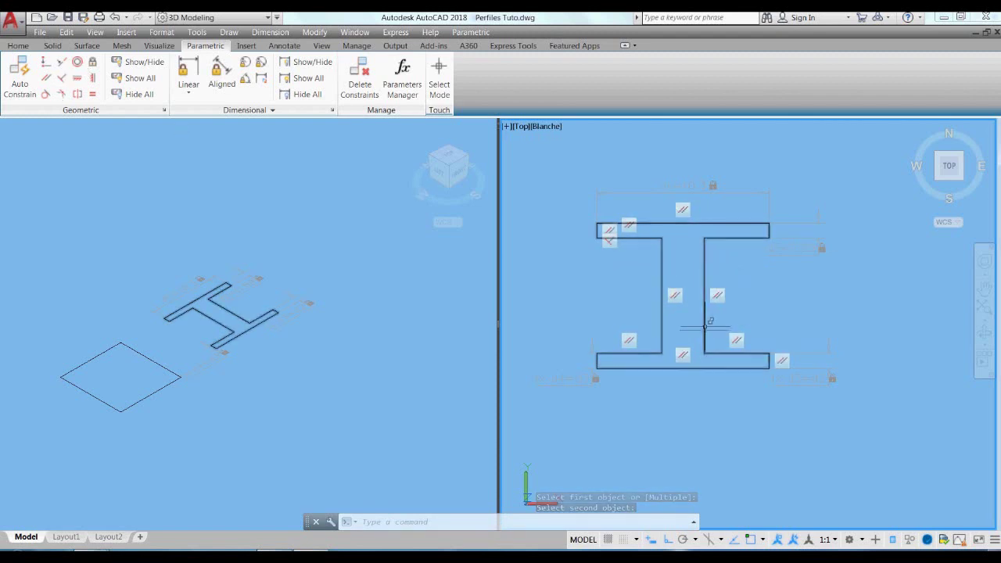
# Step: Add a linear web-thickness constraint between the web edges and reduce it to a thinner value
pyautogui.click(196, 86)
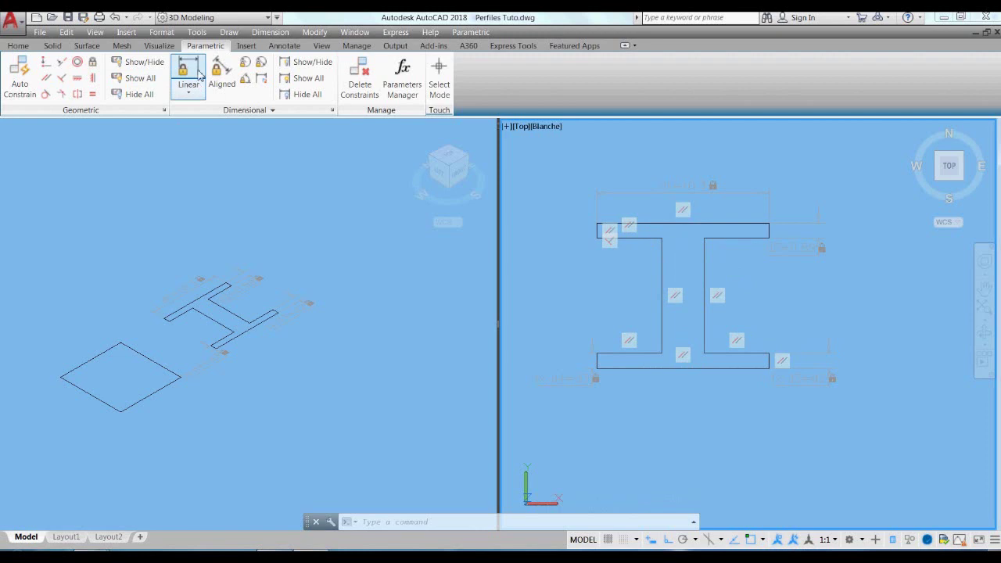
pyautogui.click(662, 236)
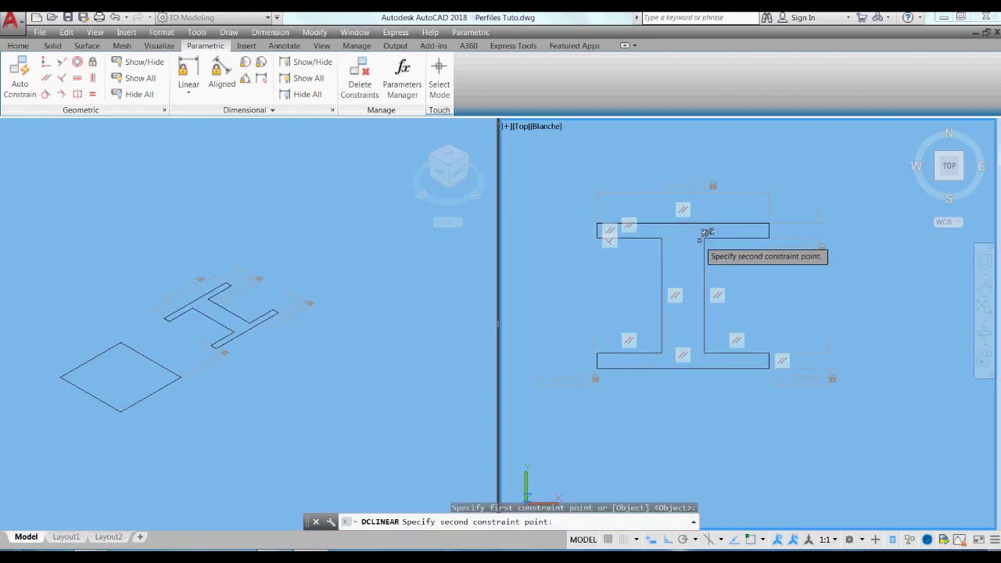
pyautogui.click(705, 234)
pyautogui.click(732, 176)
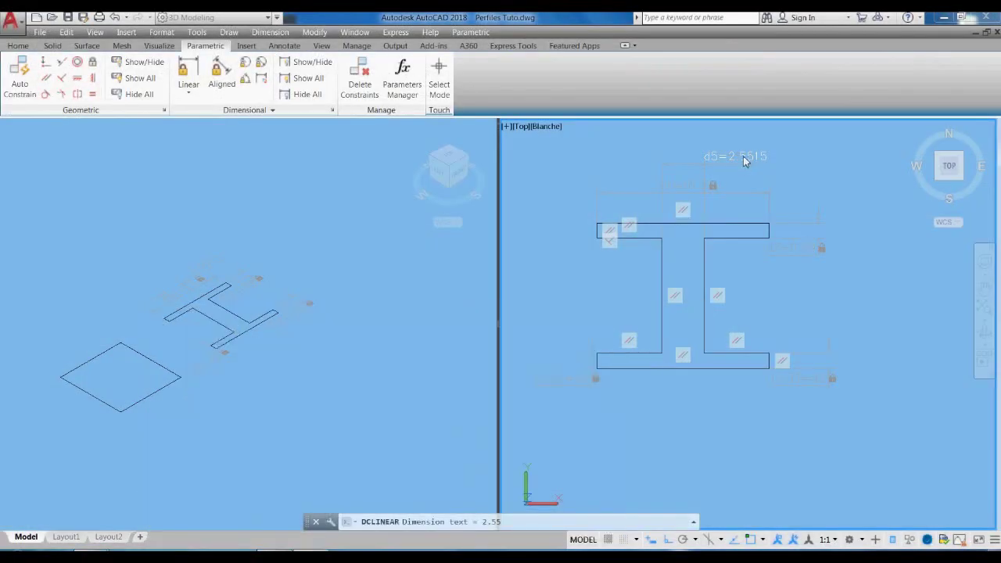
pyautogui.doubleClick(743, 157)
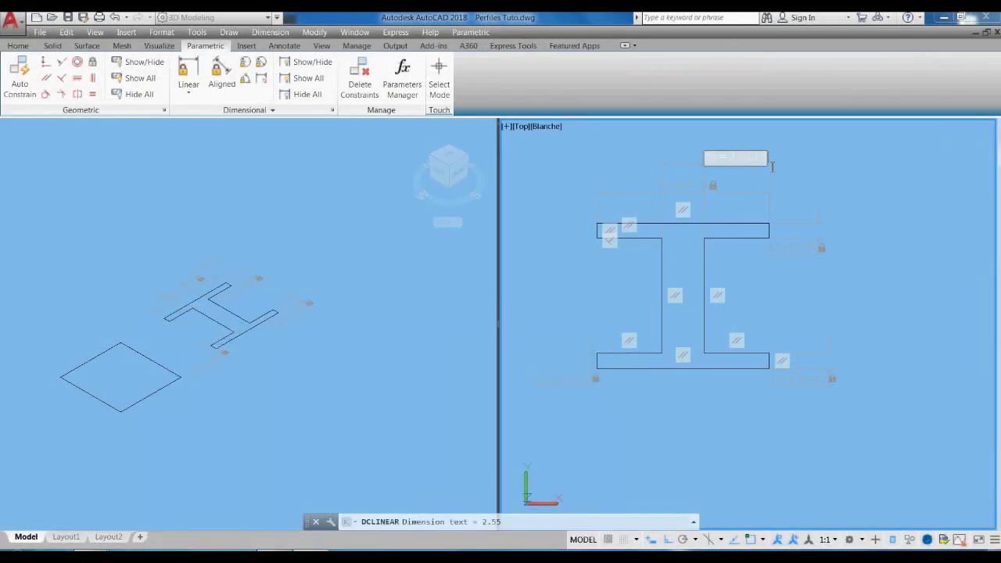
pyautogui.press('BackSpace')
pyautogui.press('BackSpace')
pyautogui.press('BackSpace')
pyautogui.press('BackSpace')
pyautogui.press('Return')
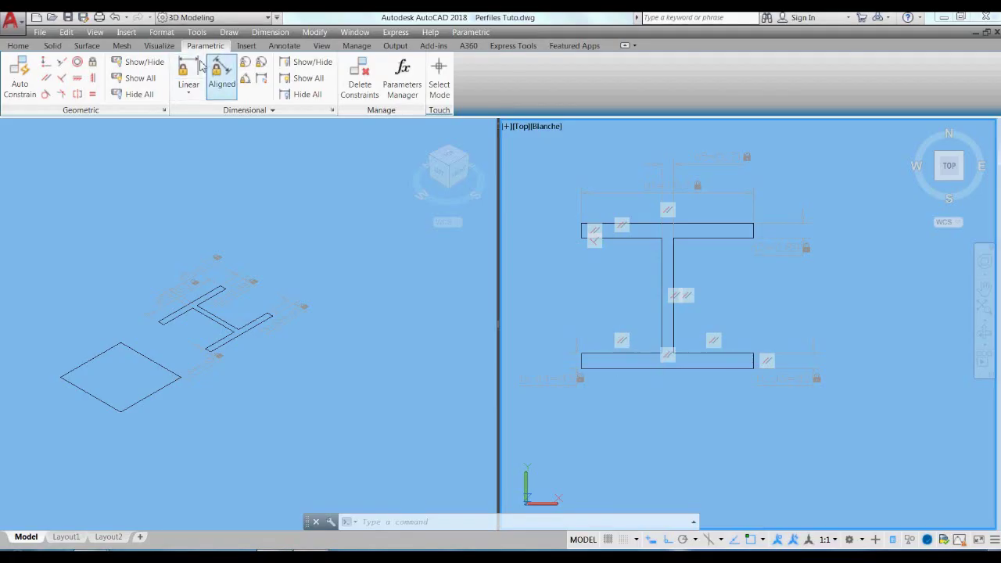
# Step: Add an overall height constraint along the profile's left side and set it to 10.5
pyautogui.click(188, 75)
pyautogui.click(583, 223)
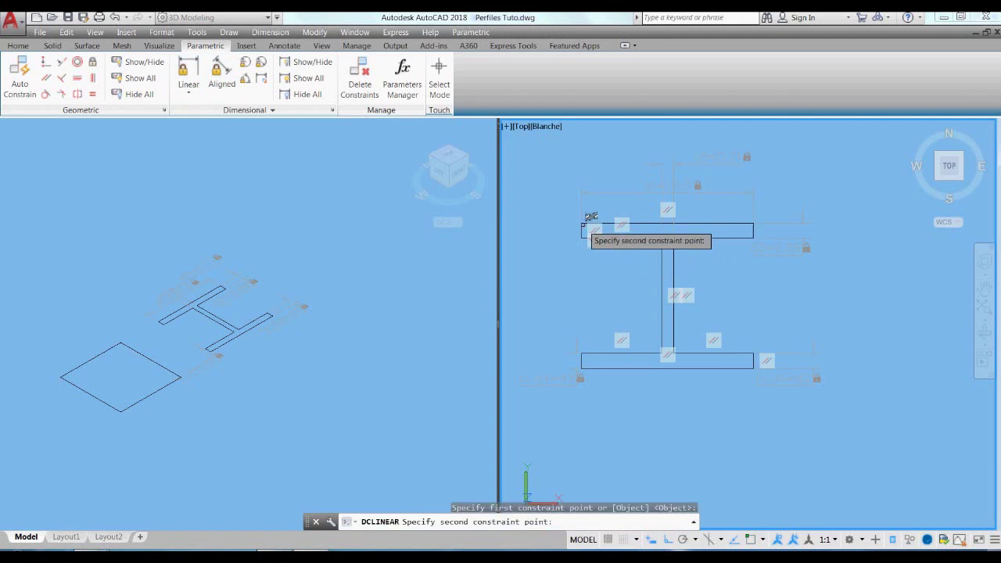
pyautogui.click(585, 359)
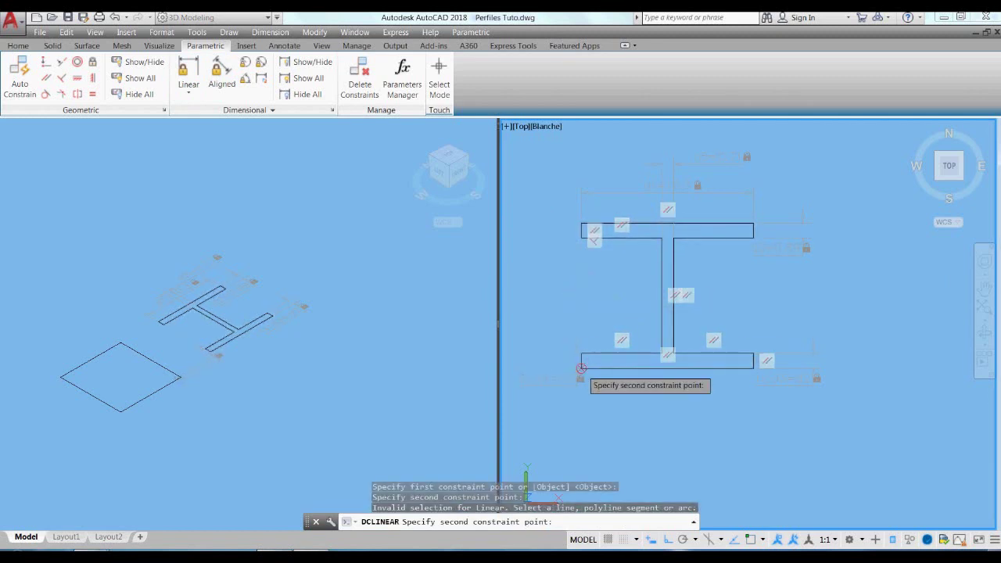
pyautogui.click(582, 362)
pyautogui.click(555, 305)
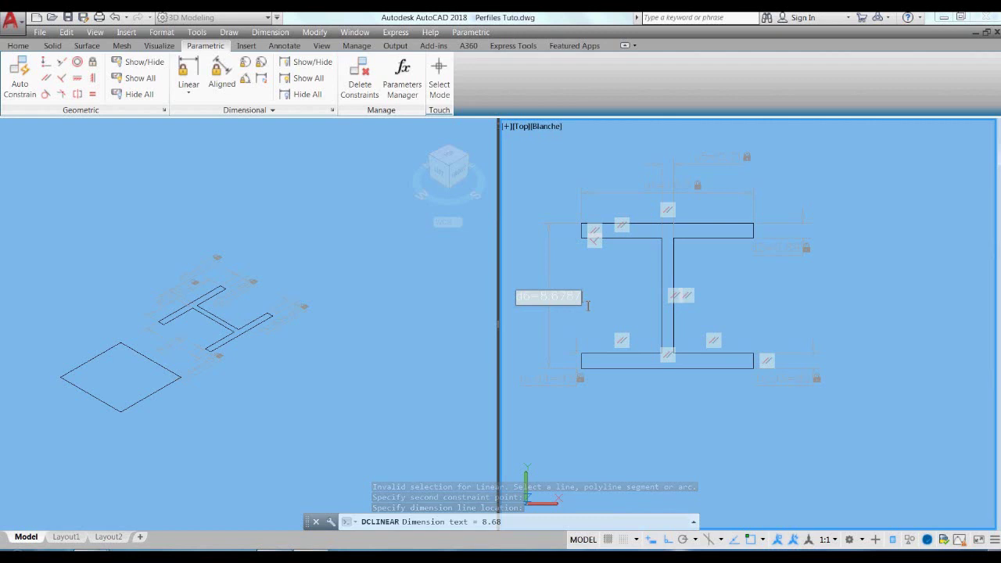
pyautogui.press('BackSpace')
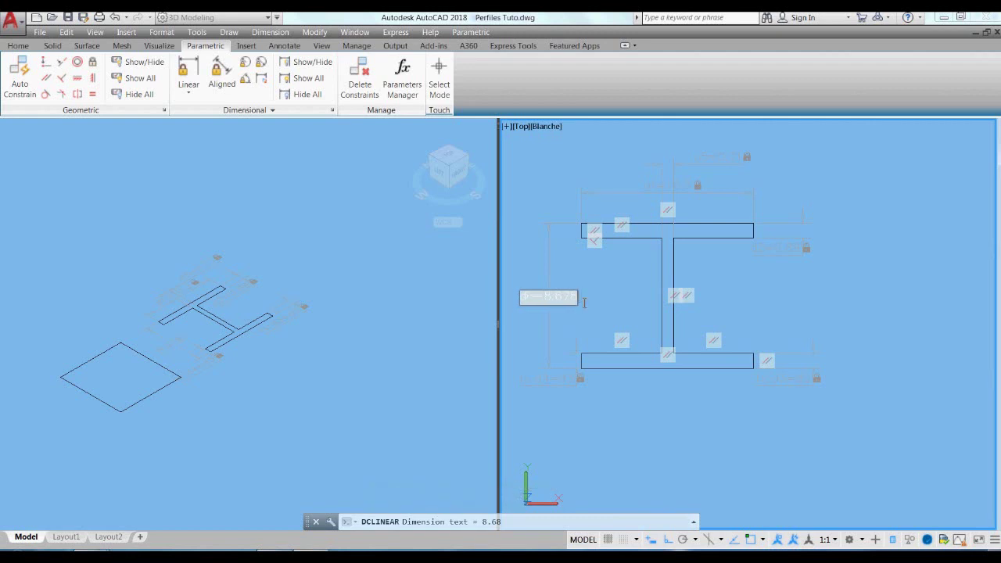
pyautogui.press('BackSpace')
pyautogui.press('BackSpace')
pyautogui.press('BackSpace')
pyautogui.press('BackSpace')
pyautogui.press('BackSpace')
pyautogui.press('BackSpace')
pyautogui.write('10.5')
pyautogui.press('Return')
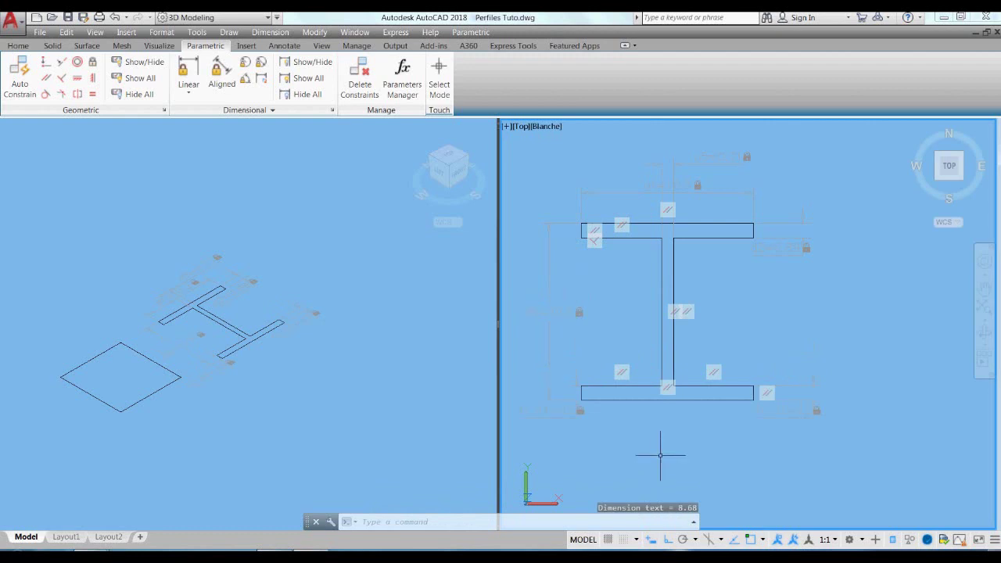
pyautogui.scroll(-3, 663, 456)
pyautogui.scroll(-2, 688, 456)
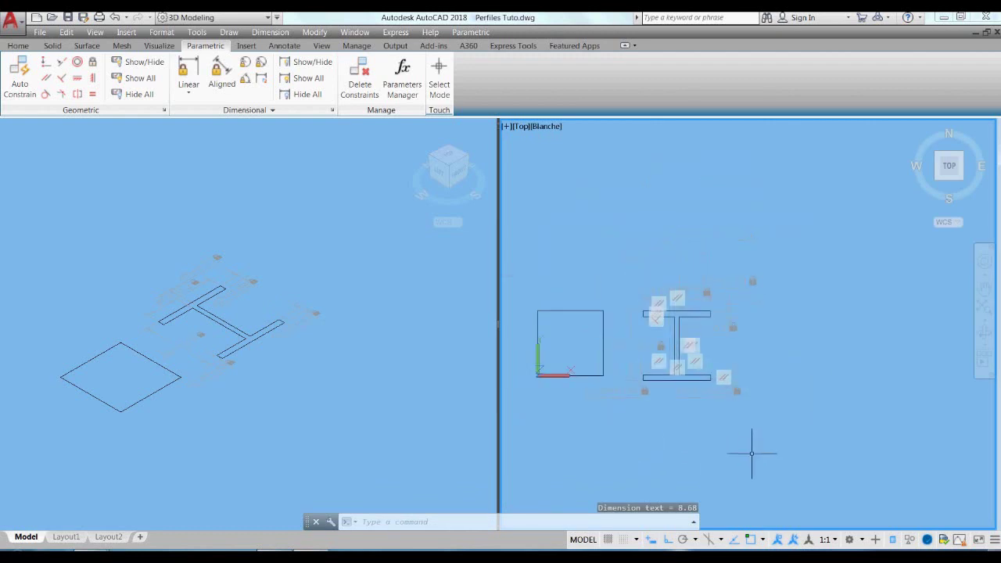
pyautogui.moveTo(755, 453); pyautogui.dragTo(749, 433, button='middle')
pyautogui.scroll(2, 687, 382)
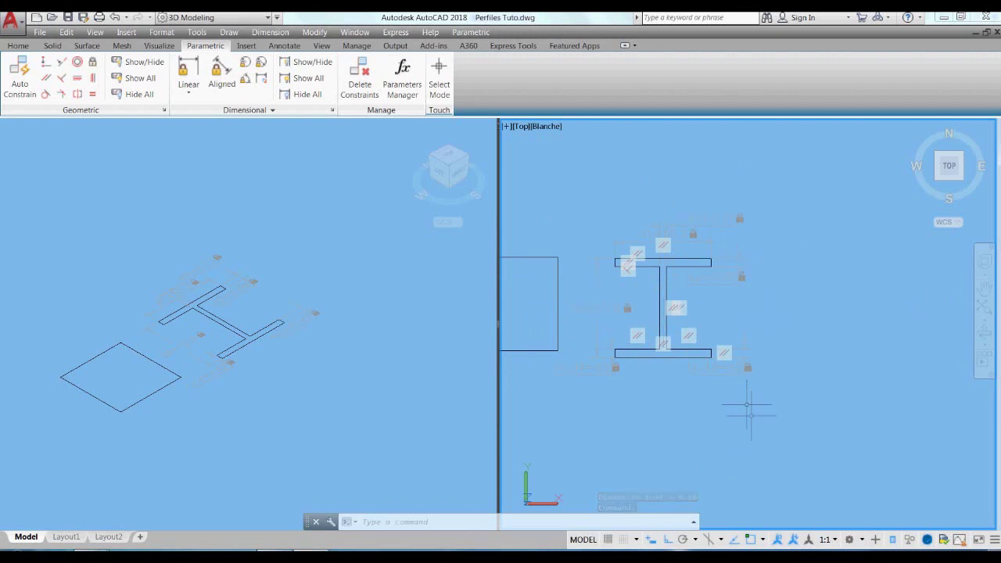
# Step: Copy the constrained I-beam profile to a spot right of the original
pyautogui.write('co')
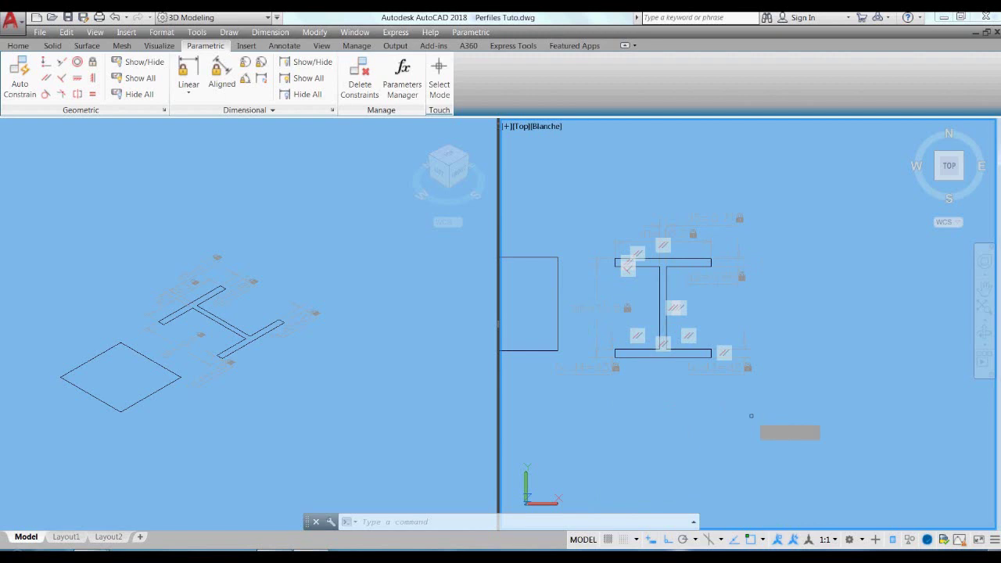
pyautogui.press('Return')
pyautogui.click(661, 353)
pyautogui.scroll(-2, 653, 336)
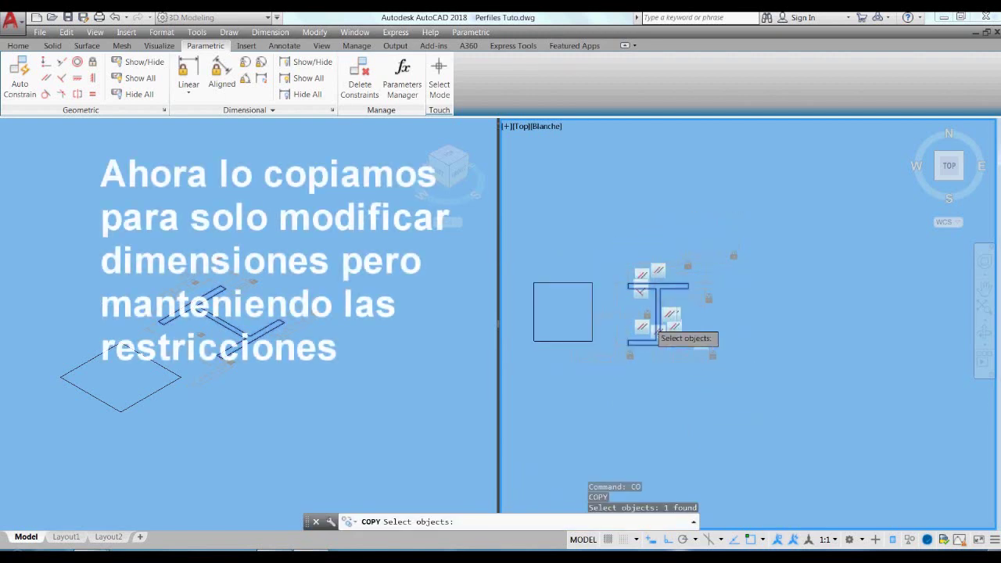
pyautogui.scroll(-2, 649, 333)
pyautogui.press('Return')
pyautogui.click(616, 409)
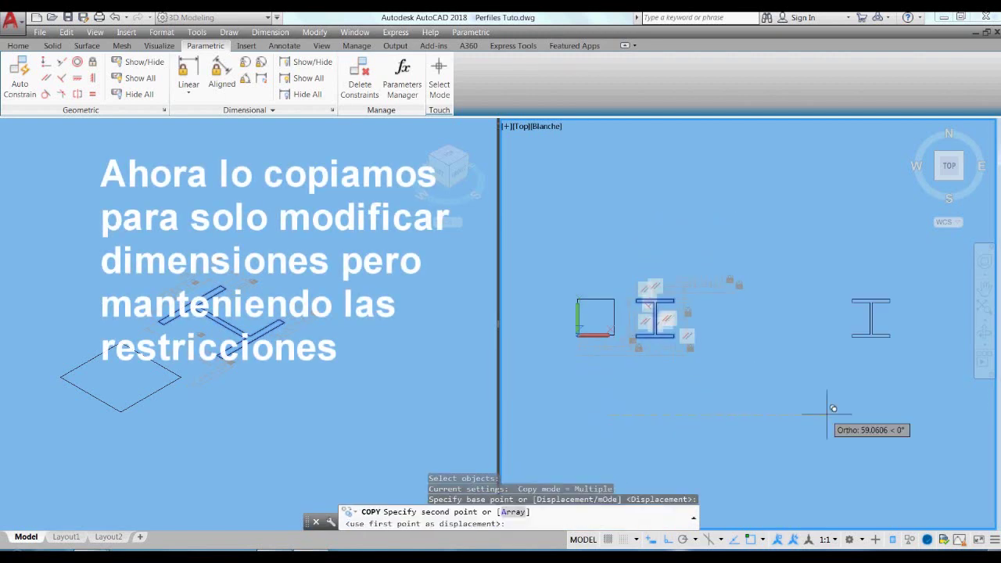
pyautogui.click(871, 402)
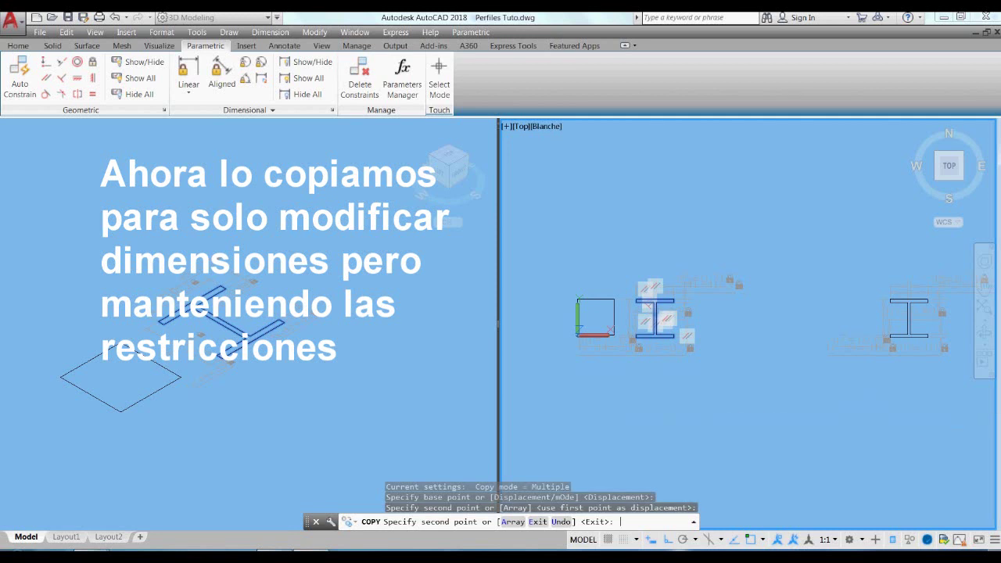
pyautogui.press('Return')
# Step: Pan and zoom the view to centre on the copied I-beam
pyautogui.write('p')
pyautogui.press('Return')
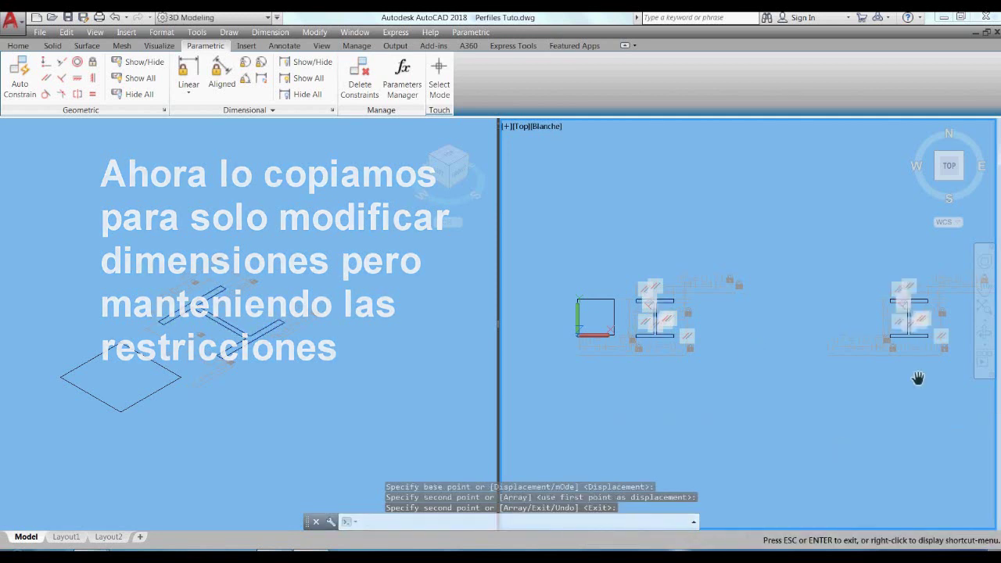
pyautogui.press('Return')
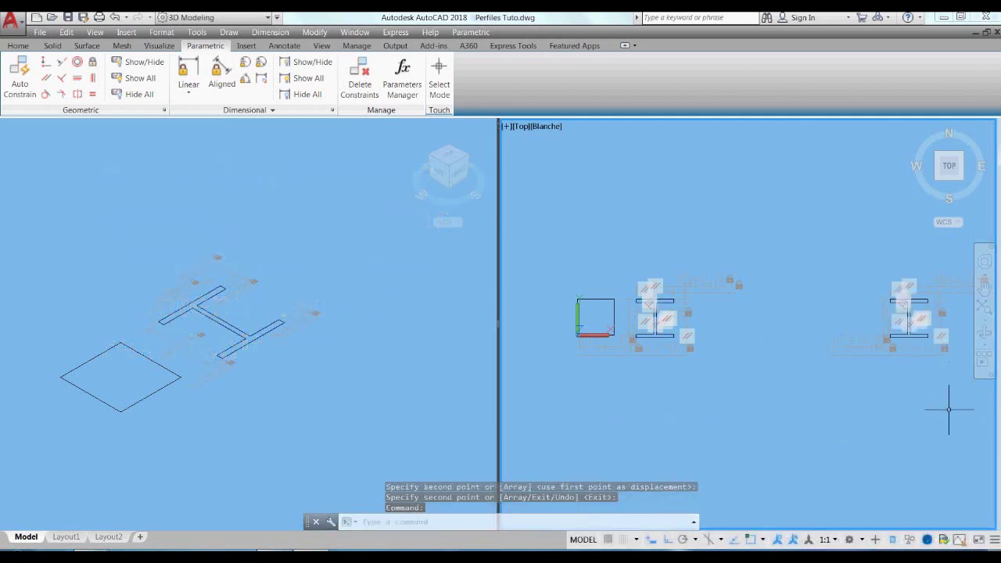
pyautogui.press('Return')
pyautogui.moveTo(841, 413); pyautogui.dragTo(805, 415)
pyautogui.press('Escape')
pyautogui.scroll(2, 900, 313)
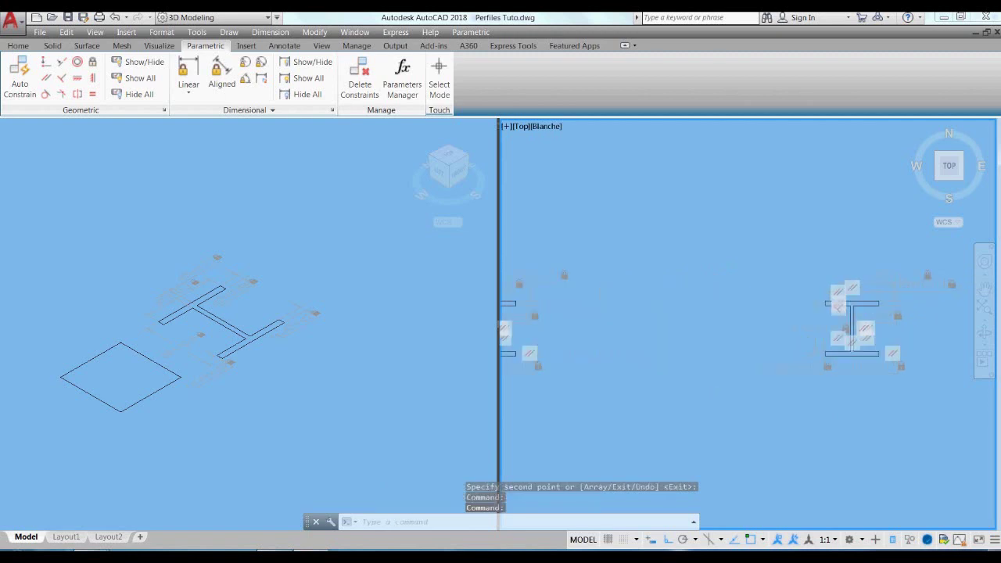
pyautogui.scroll(1, 899, 329)
pyautogui.scroll(2, 901, 391)
pyautogui.write('p')
pyautogui.press('Return')
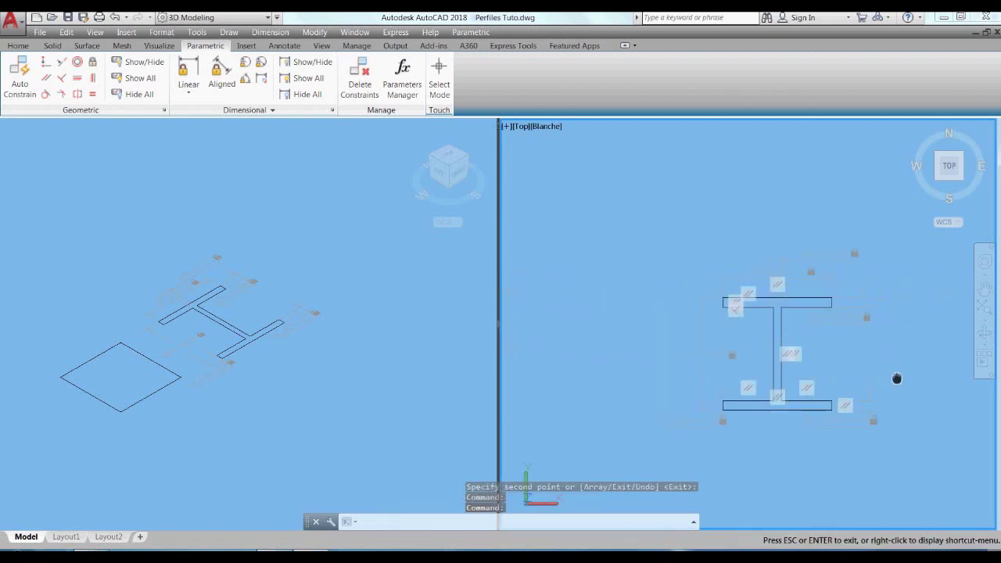
pyautogui.moveTo(835, 377); pyautogui.dragTo(730, 332)
pyautogui.press('Escape')
pyautogui.scroll(1, 722, 278)
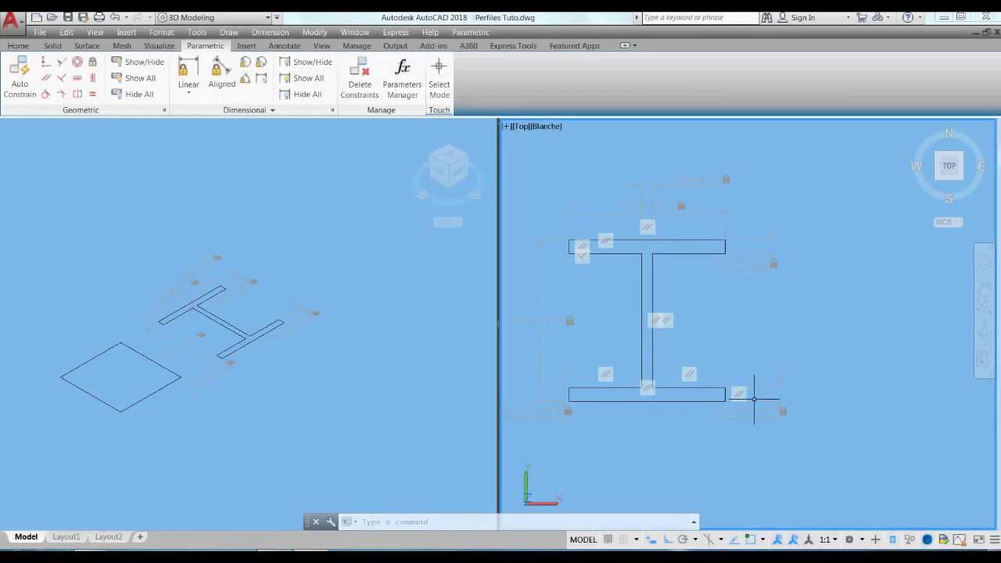
# Step: Set the copy's top flange width constraint d12 to 15
pyautogui.doubleClick(664, 206)
pyautogui.write('15')
pyautogui.press('Return')
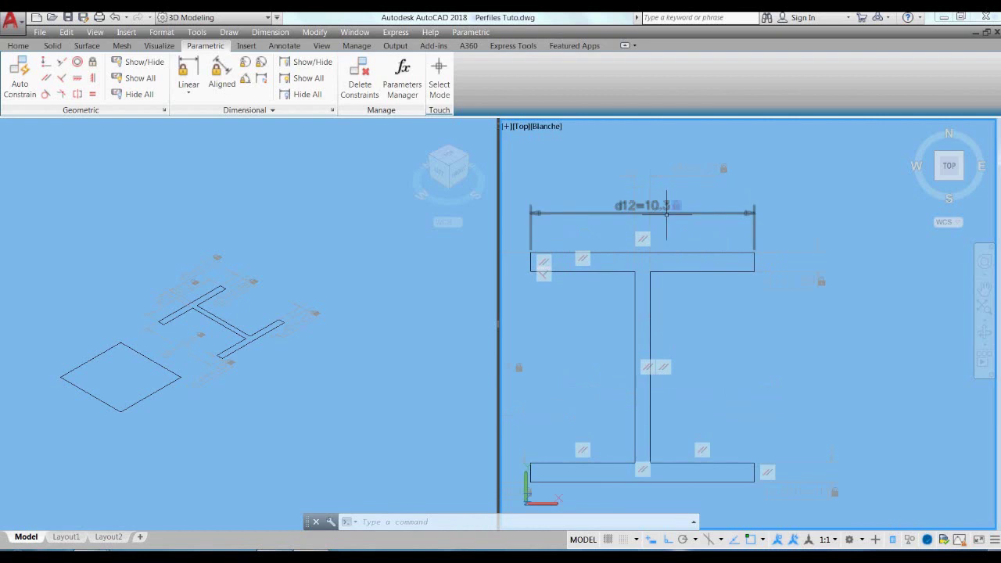
pyautogui.doubleClick(667, 206)
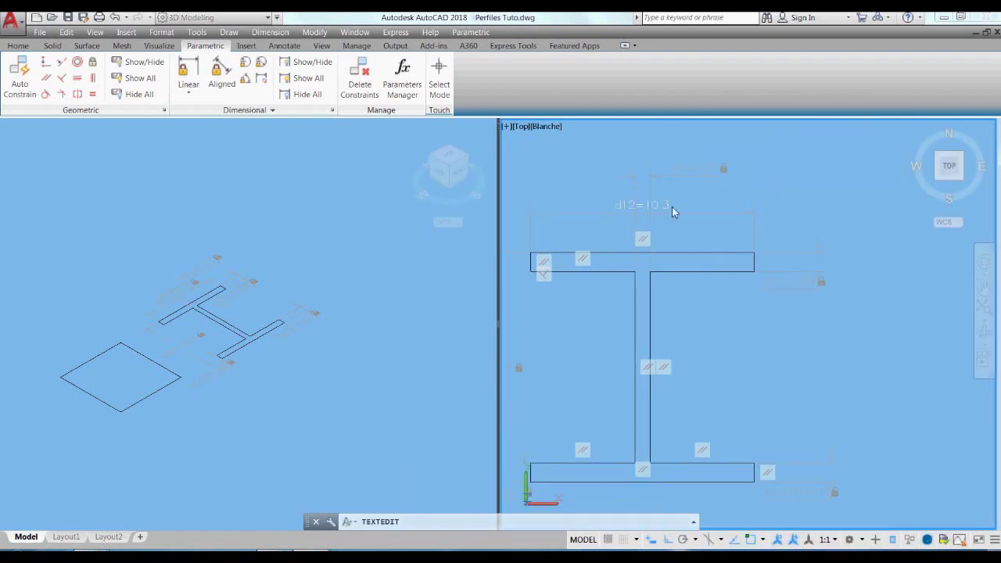
pyautogui.press('Return')
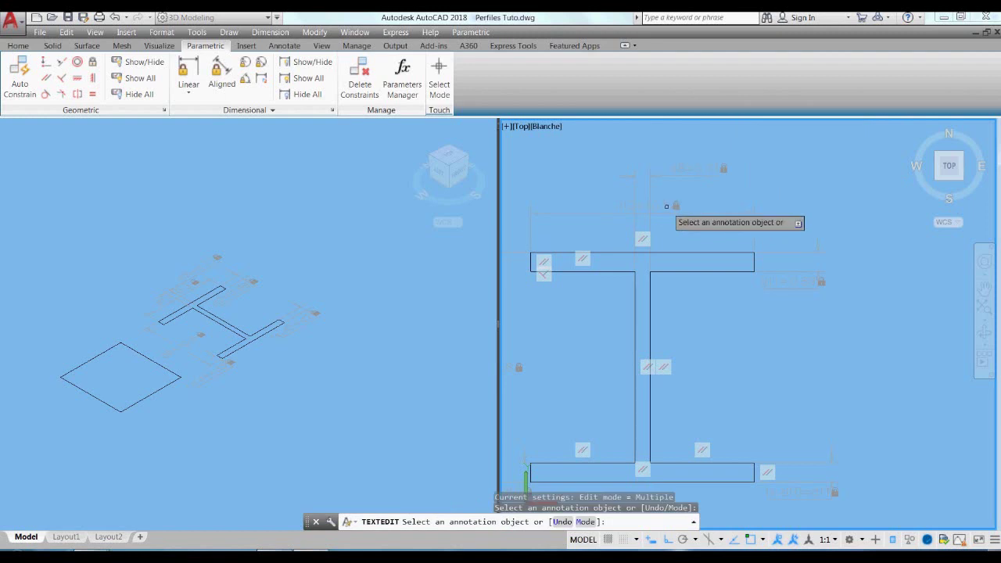
pyautogui.click(666, 206)
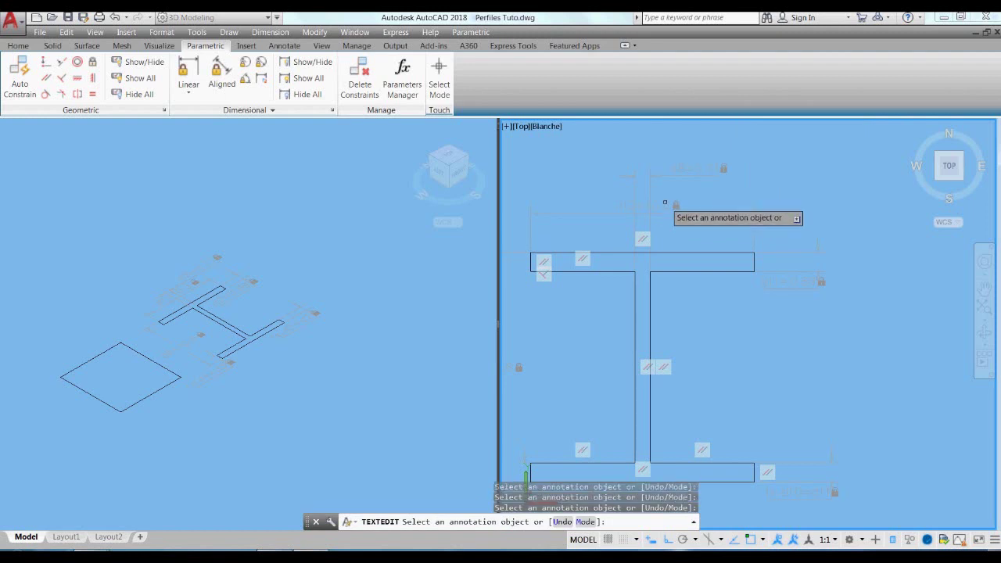
pyautogui.scroll(3, 668, 209)
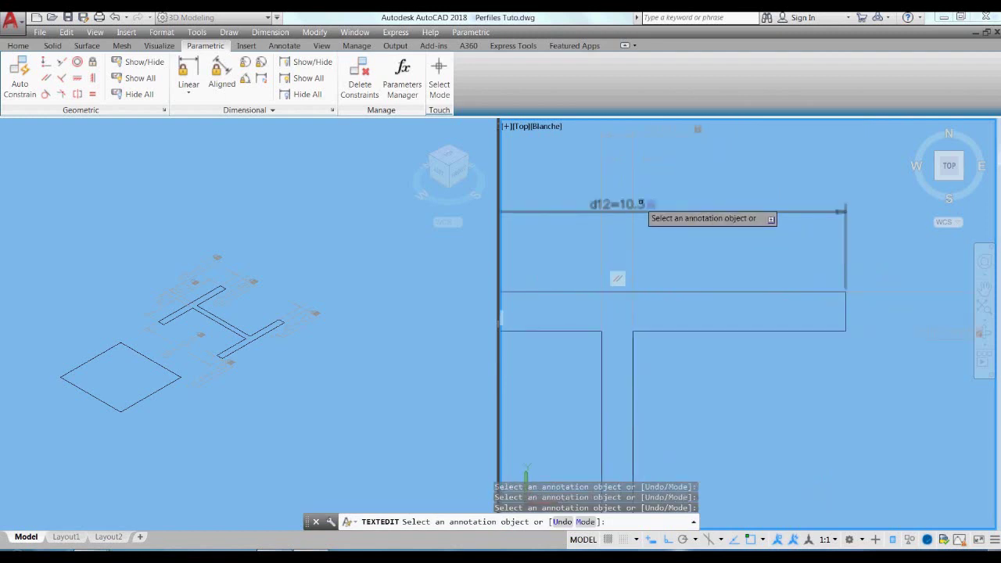
# Step: Edit the d2 flange constraint and the d7 web height constraint to lengthen the web
pyautogui.click(643, 208)
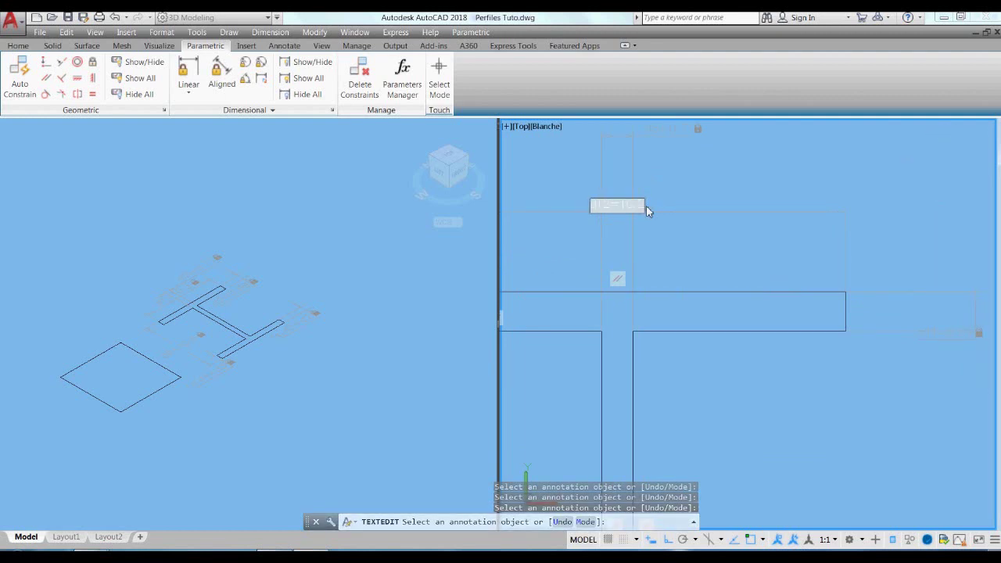
pyautogui.press('Return')
pyautogui.press('Escape')
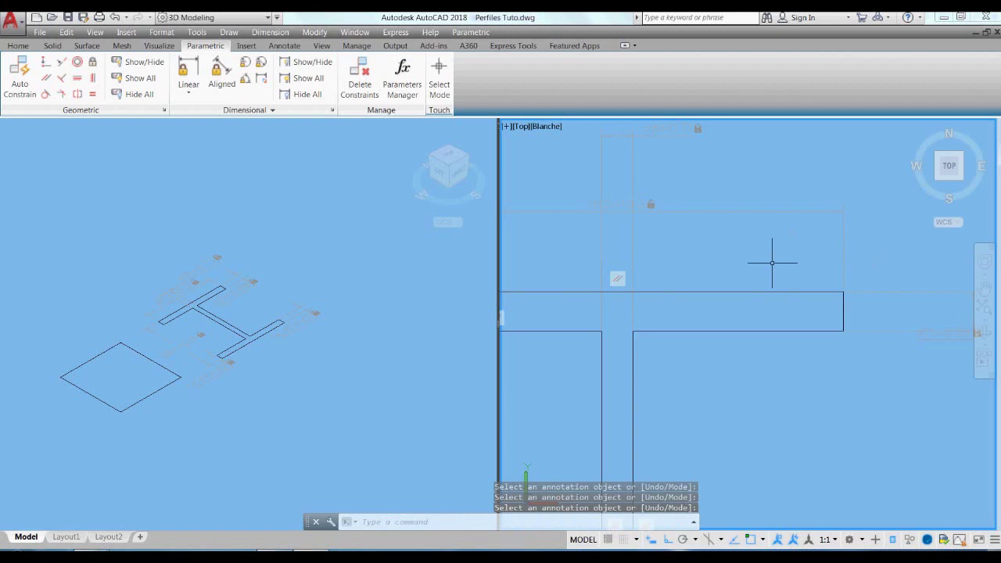
pyautogui.scroll(-2, 772, 264)
pyautogui.scroll(-2, 705, 214)
pyautogui.scroll(-2, 616, 363)
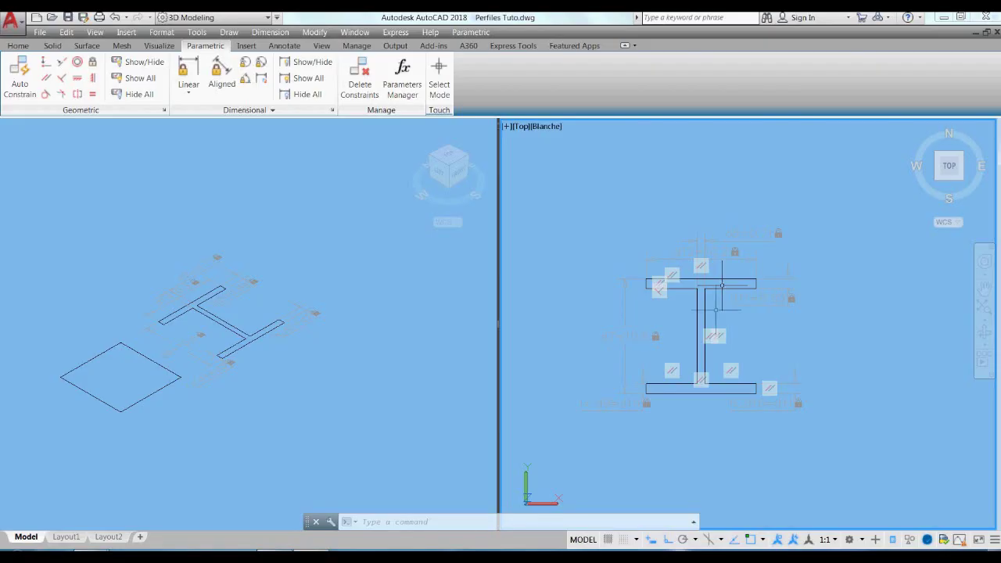
pyautogui.doubleClick(632, 338)
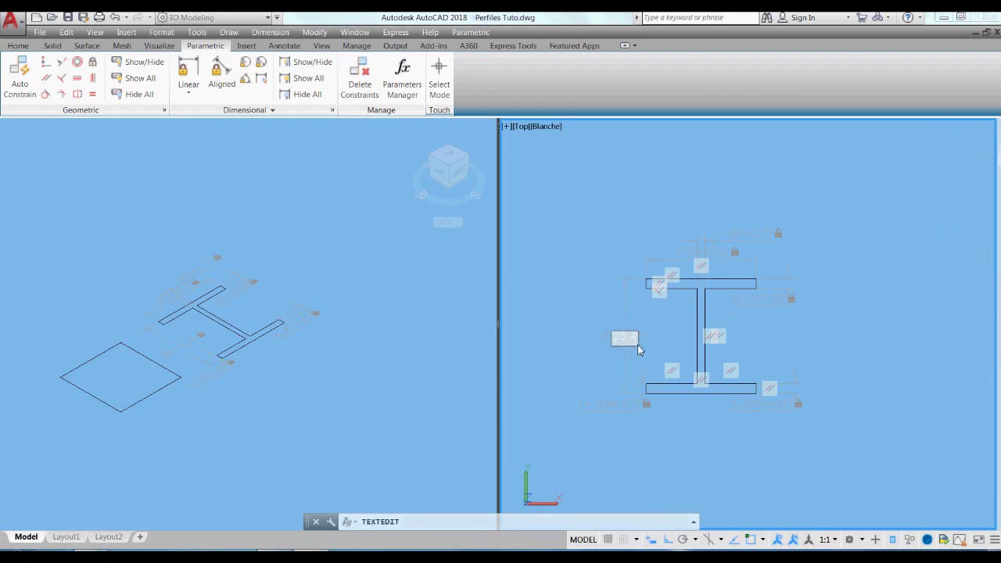
pyautogui.press('Return')
pyautogui.scroll(-2, 814, 313)
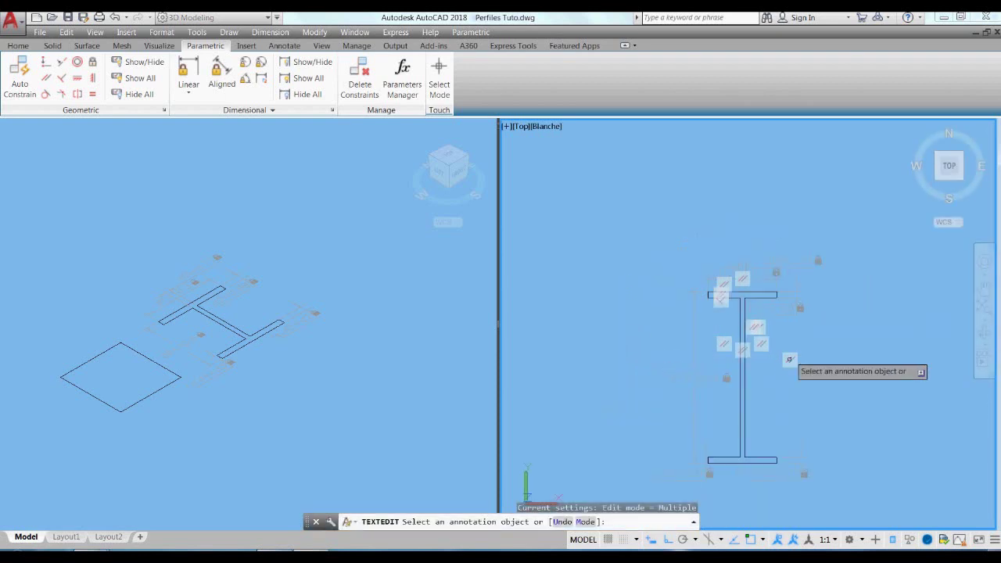
pyautogui.press('Return')
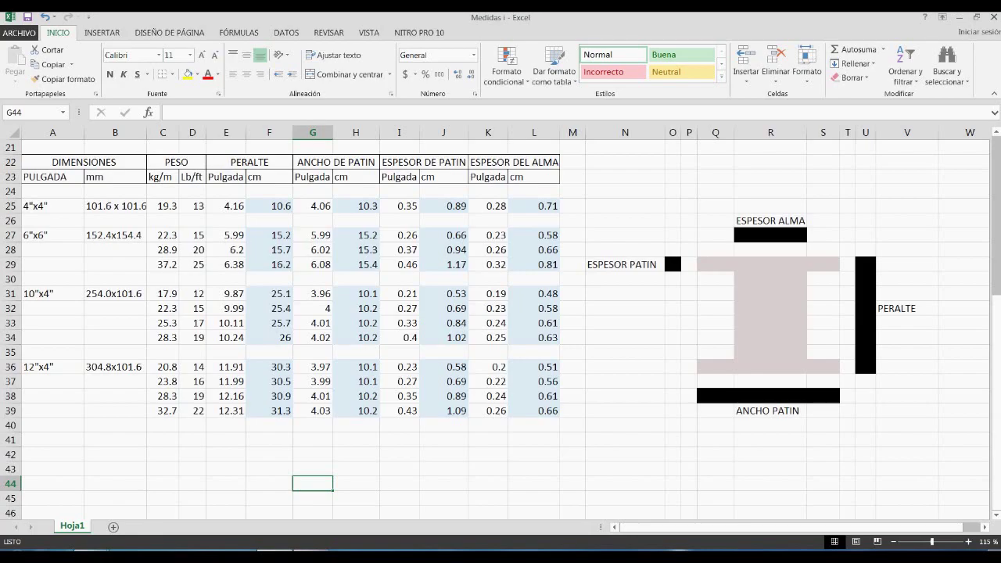
# Step: Return from the Excel dimension table to the AutoCAD drawing
pyautogui.click(311, 431)
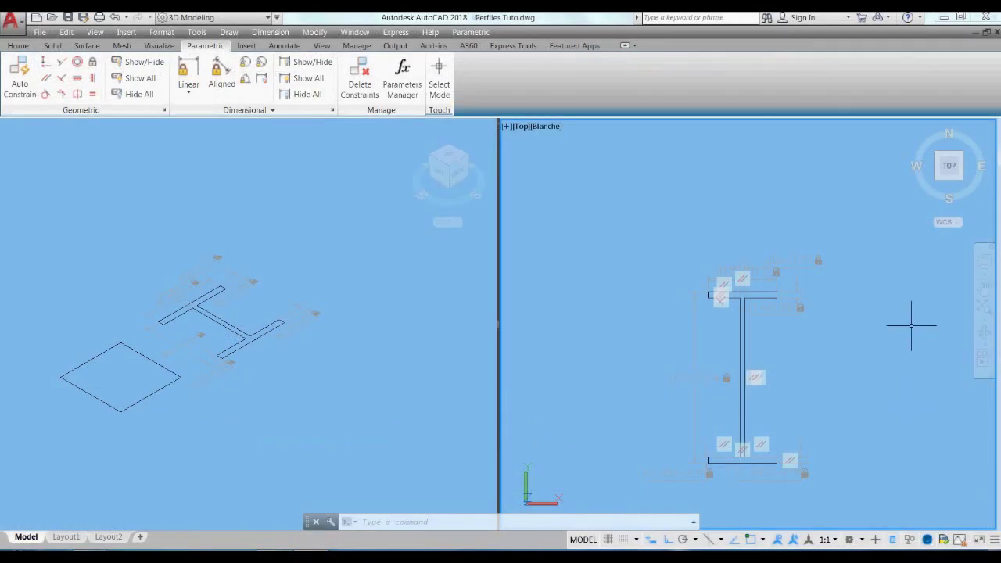
# Step: Set the flange thickness constraint d1 to 0.89
pyautogui.scroll(3, 822, 301)
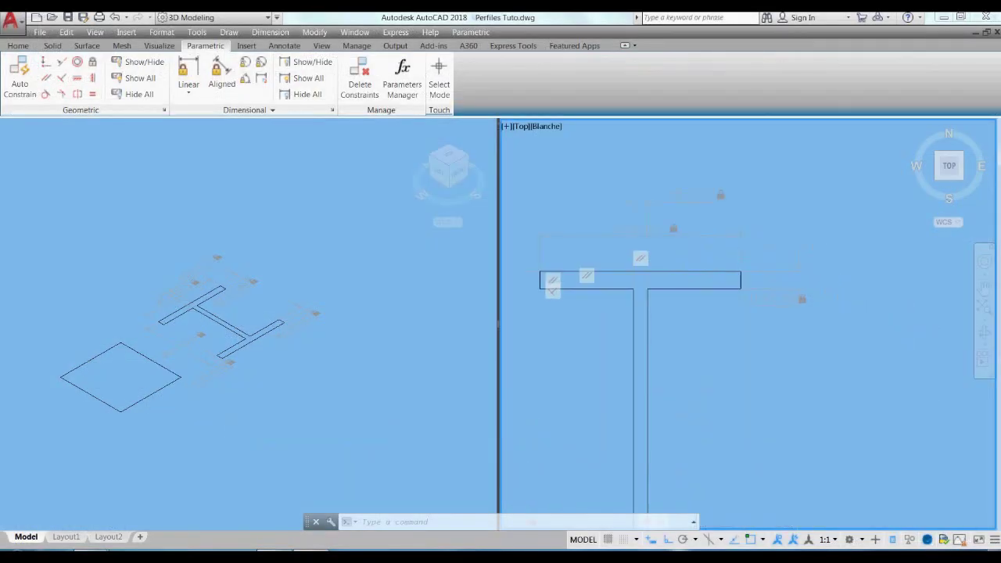
pyautogui.doubleClick(793, 300)
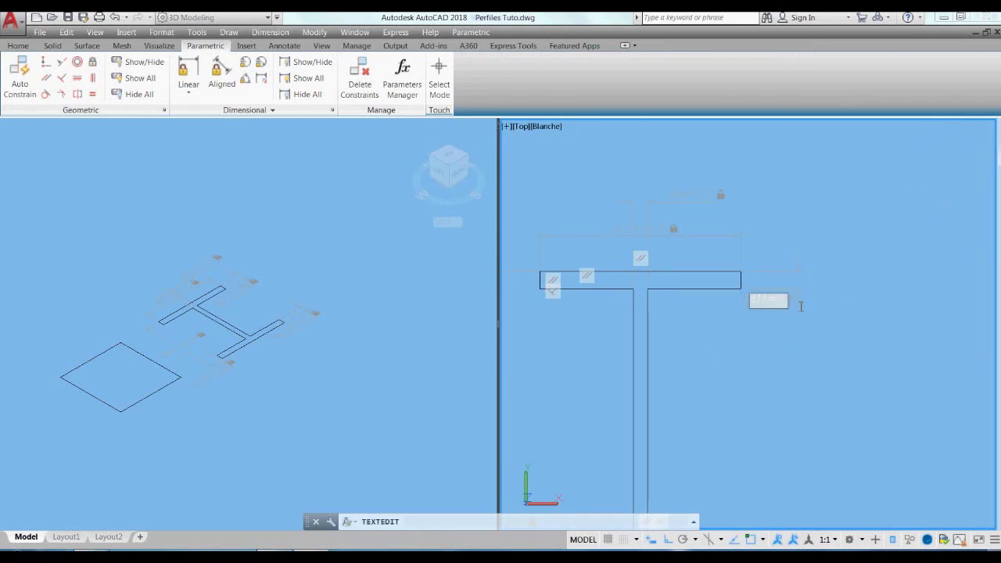
pyautogui.press('Return')
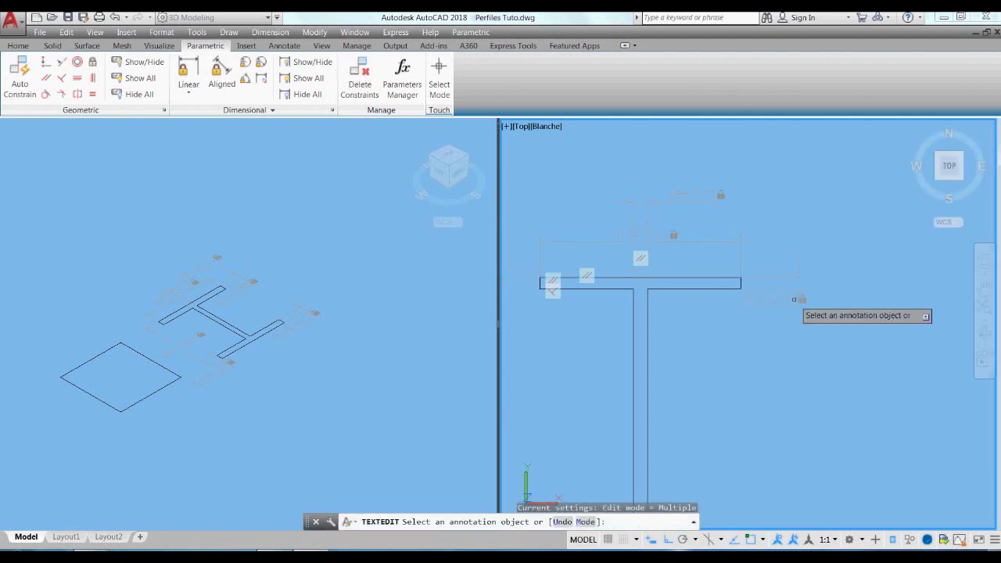
pyautogui.scroll(-2, 822, 178)
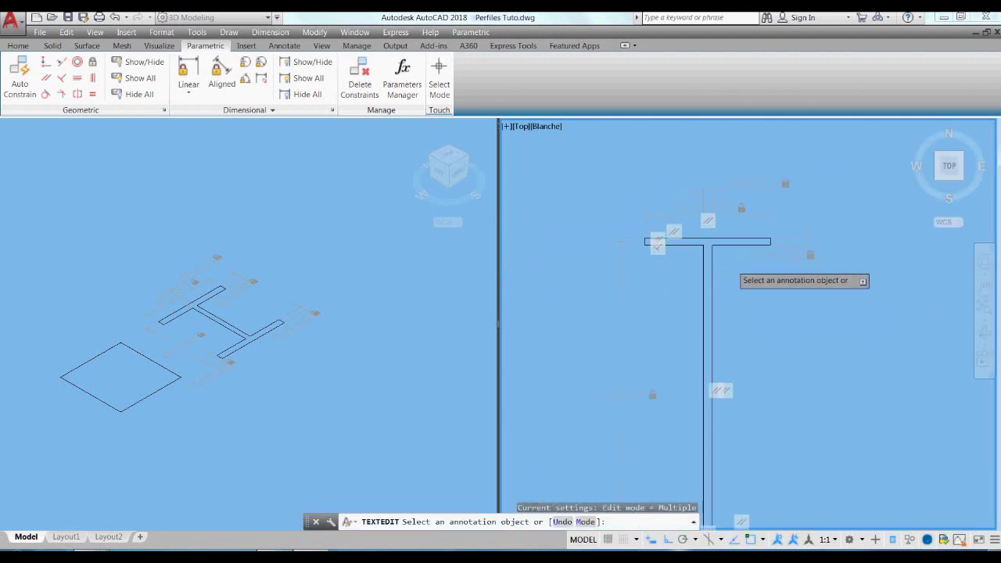
pyautogui.scroll(-2, 734, 265)
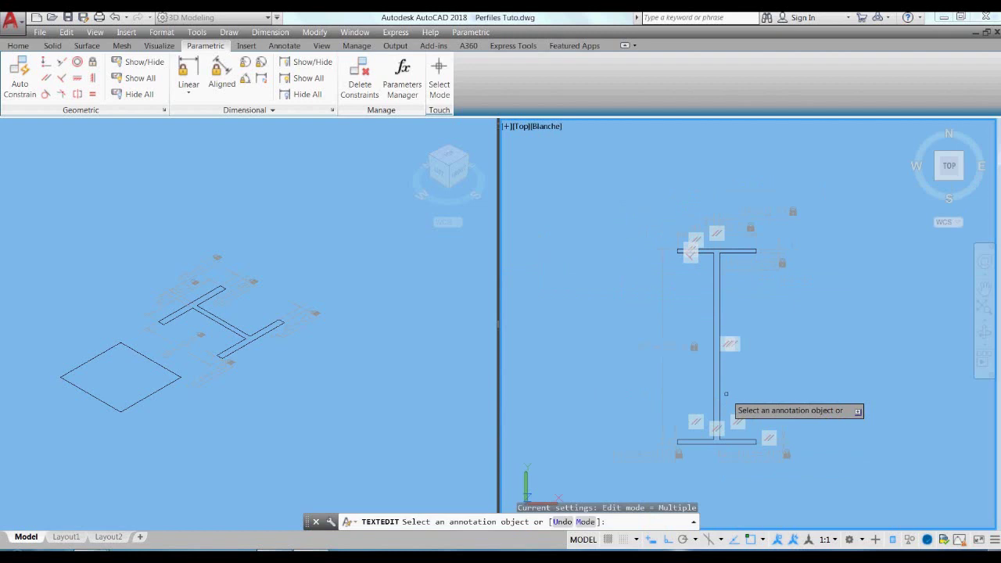
pyautogui.press('Escape')
# Step: Edit the dimensional constraint above the top flange to its table value
pyautogui.scroll(2, 737, 287)
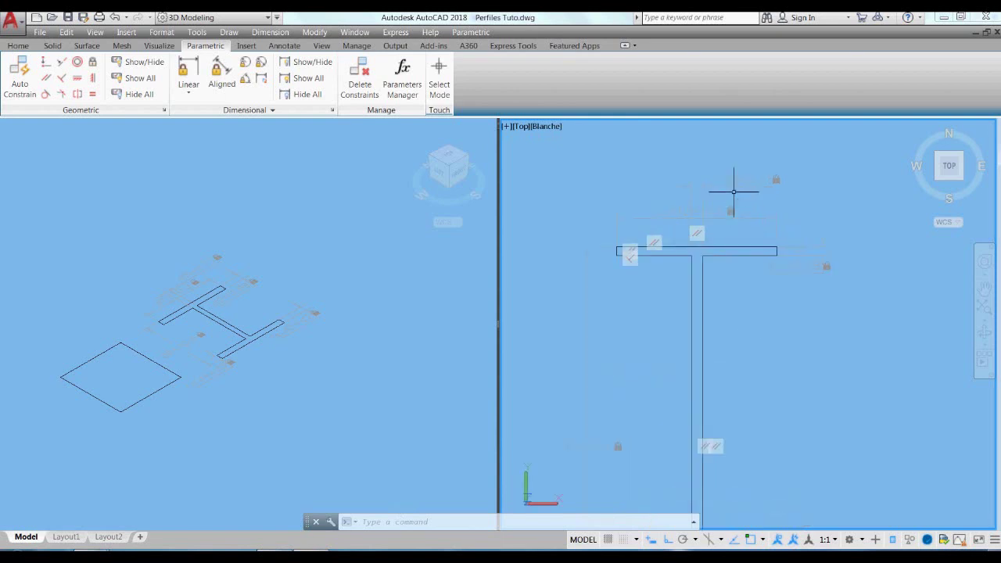
pyautogui.click(743, 178)
pyautogui.doubleClick(769, 182)
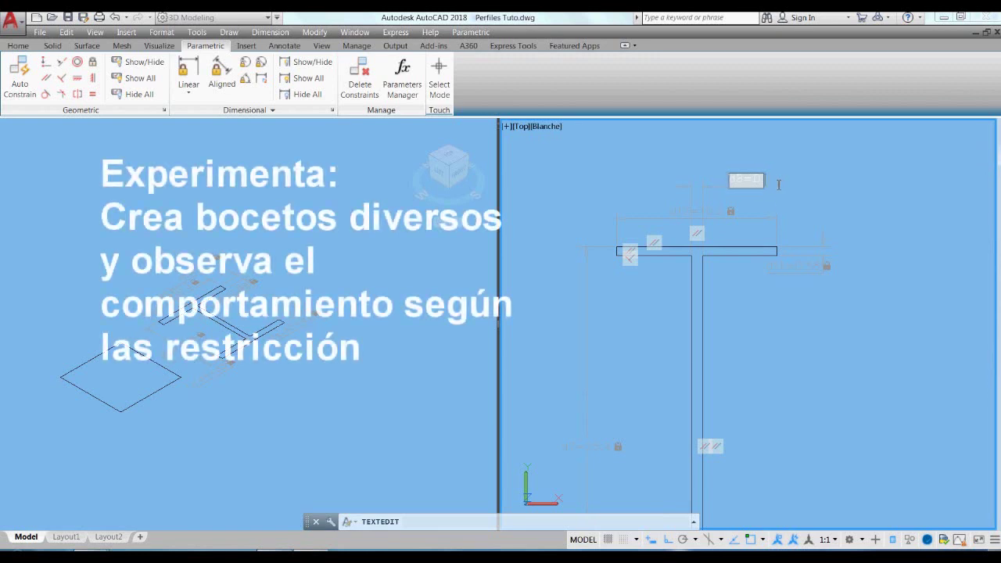
pyautogui.click(778, 185)
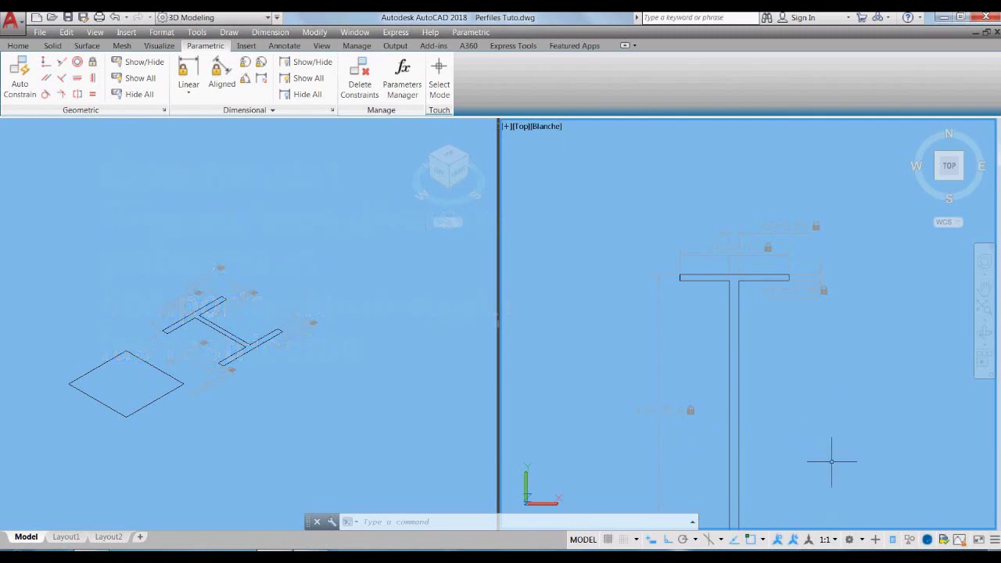
# Step: Pan and zoom the top view to frame the I-beam profiles
pyautogui.press('p')
pyautogui.press('Return')
pyautogui.scroll(-2, 821, 460)
pyautogui.press('Escape')
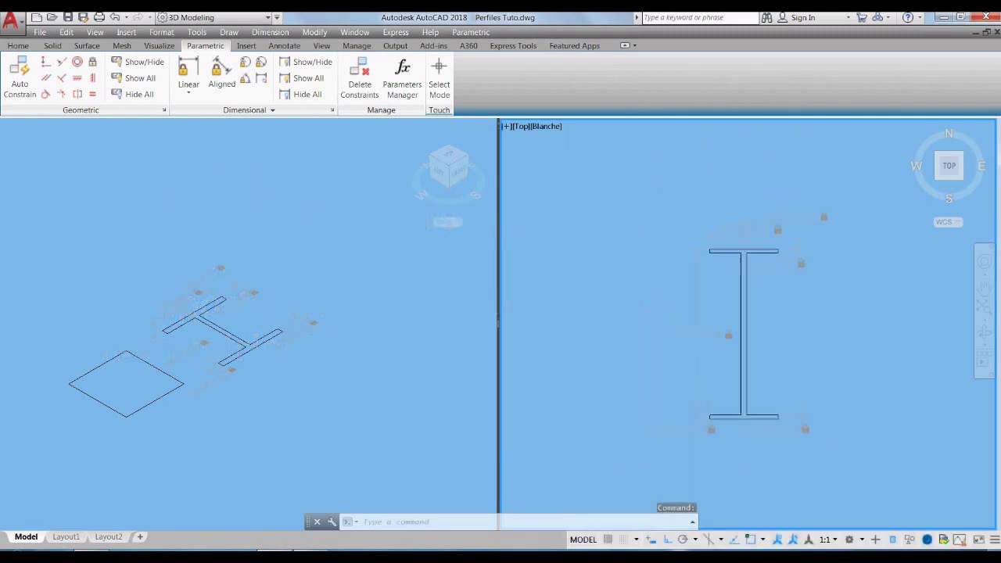
pyautogui.scroll(-2, 730, 378)
pyautogui.scroll(-2, 730, 378)
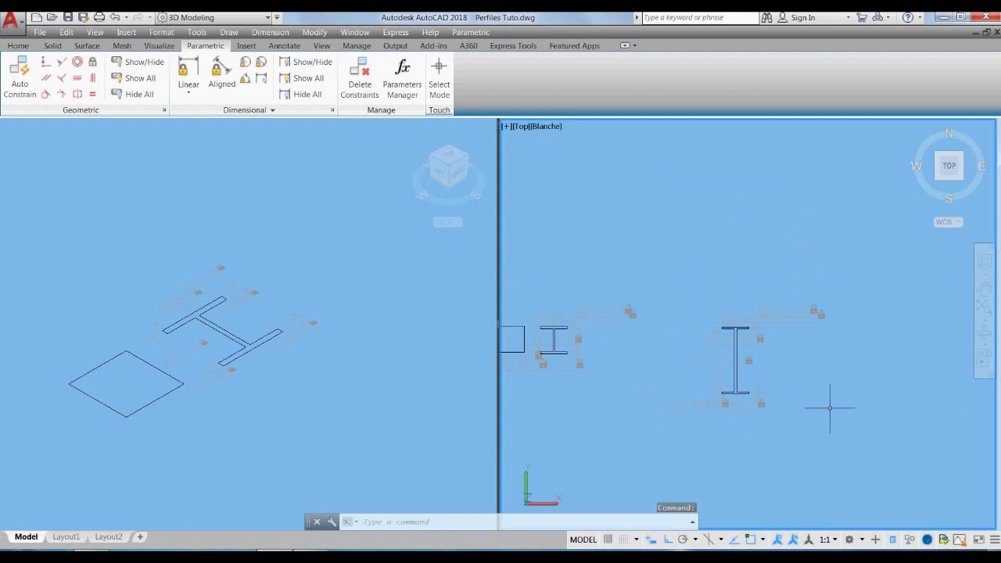
pyautogui.scroll(2, 533, 349)
pyautogui.scroll(2, 533, 349)
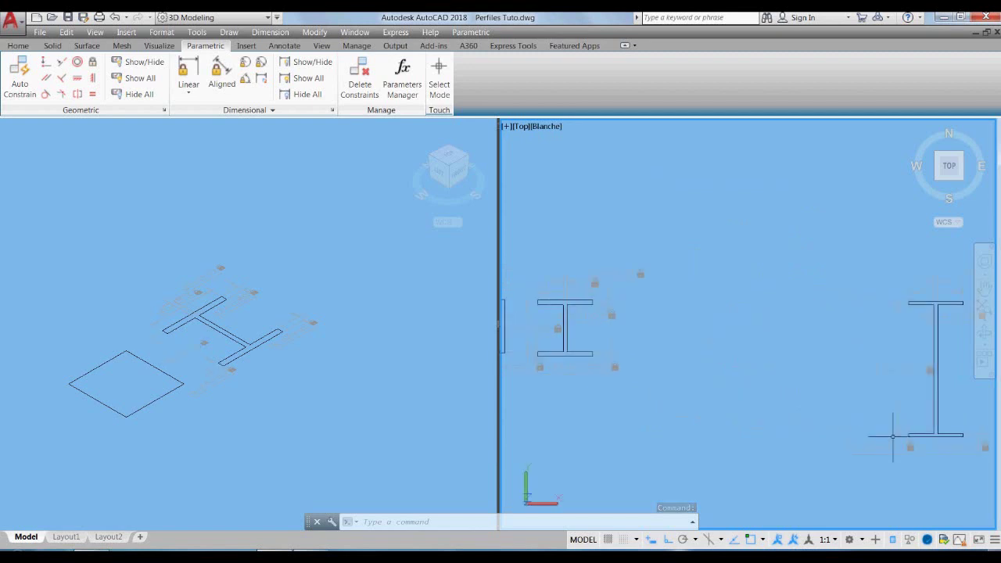
pyautogui.moveTo(648, 368); pyautogui.dragTo(688, 364, button='middle')
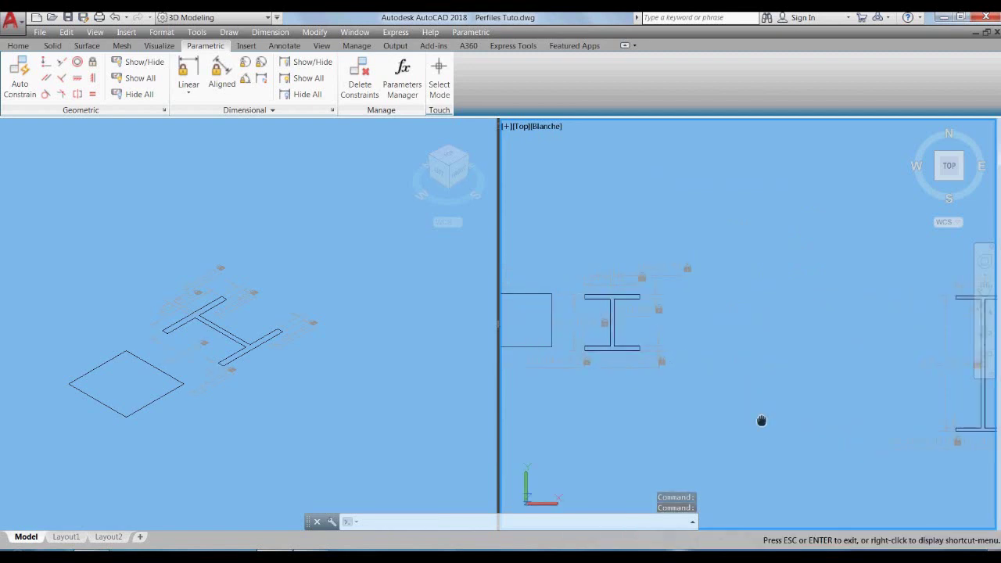
# Step: Copy the small I-profile with all its constraints to a spot further right
pyautogui.write('CO')
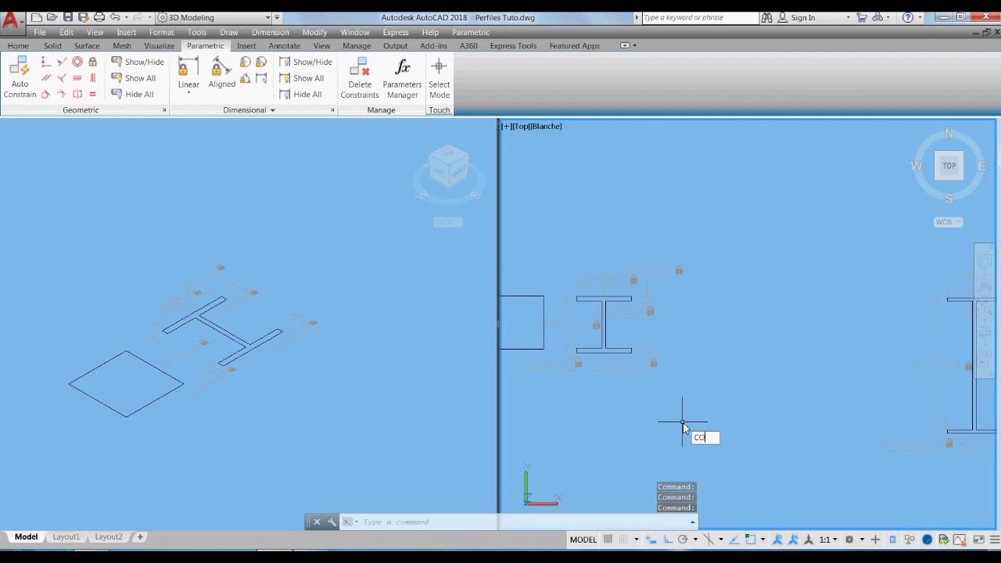
pyautogui.press('Return')
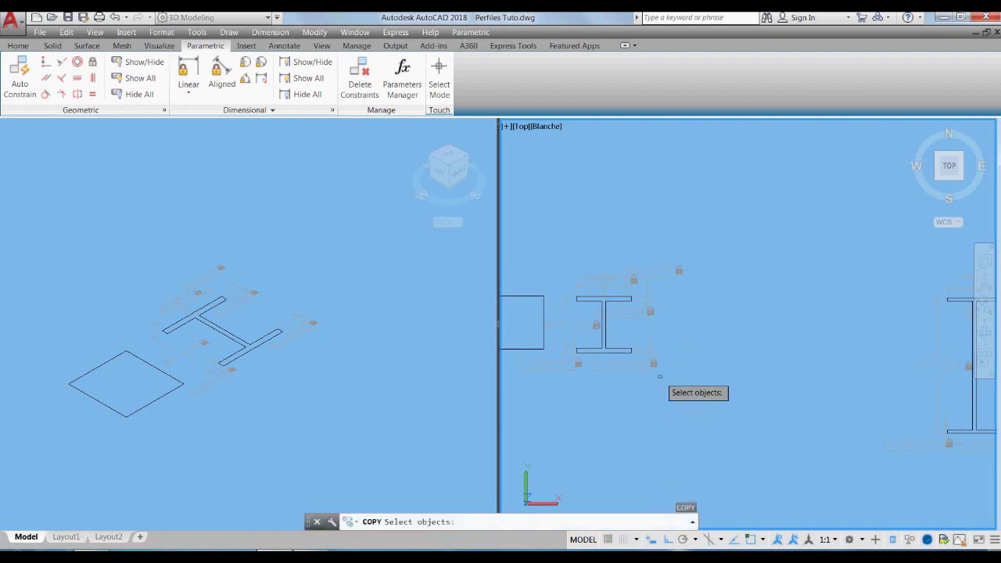
pyautogui.click(538, 230)
pyautogui.click(741, 406)
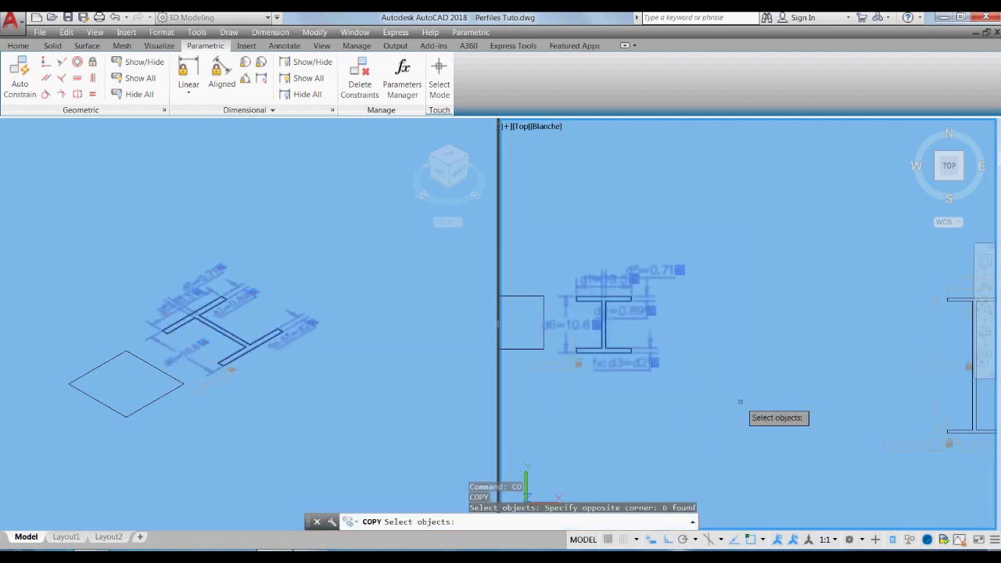
pyautogui.click(631, 400)
pyautogui.click(575, 339)
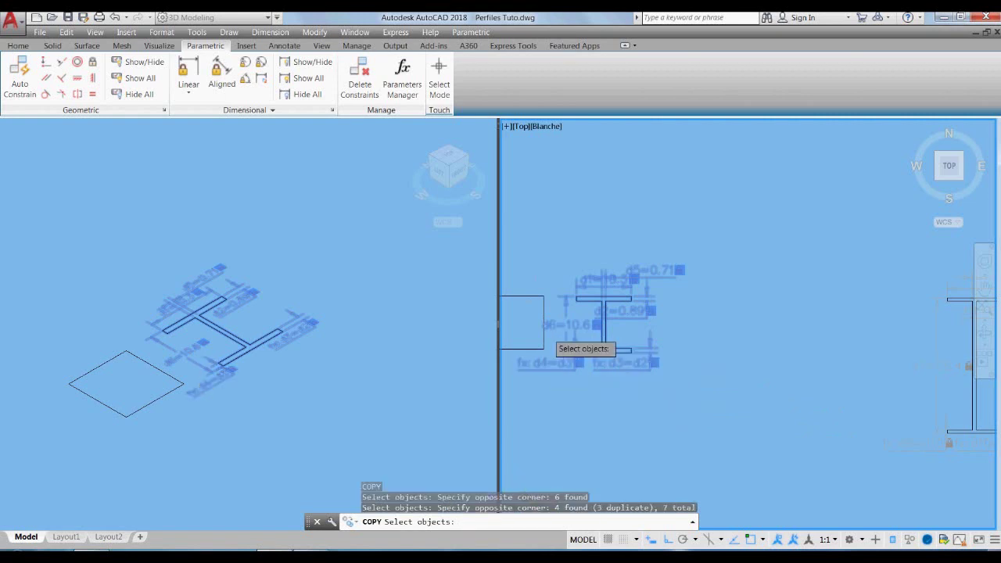
pyautogui.scroll(-2, 574, 338)
pyautogui.scroll(-2, 574, 338)
pyautogui.press('Return')
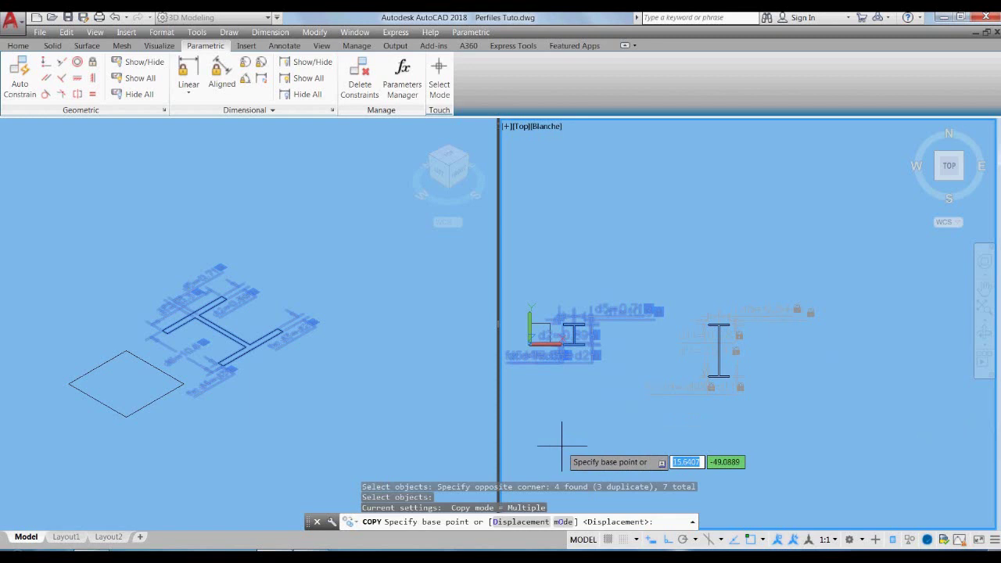
pyautogui.click(561, 446)
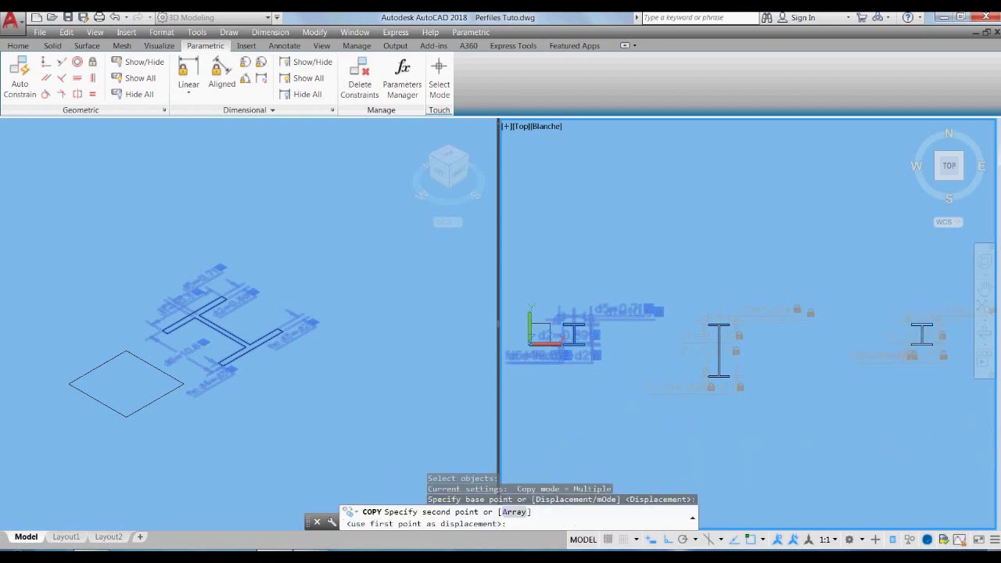
pyautogui.click(917, 439)
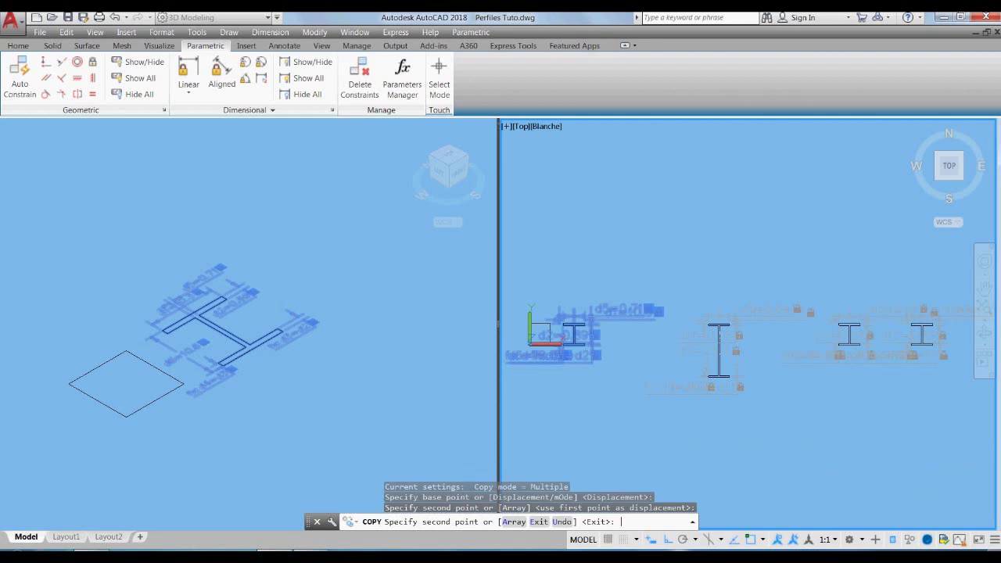
pyautogui.press('Return')
pyautogui.moveTo(904, 415)
pyautogui.mouseDown()
pyautogui.moveTo(675, 435)
pyautogui.moveTo(664, 407)
pyautogui.moveTo(708, 395)
pyautogui.mouseUp()
pyautogui.press('Escape')
pyautogui.press('Return')
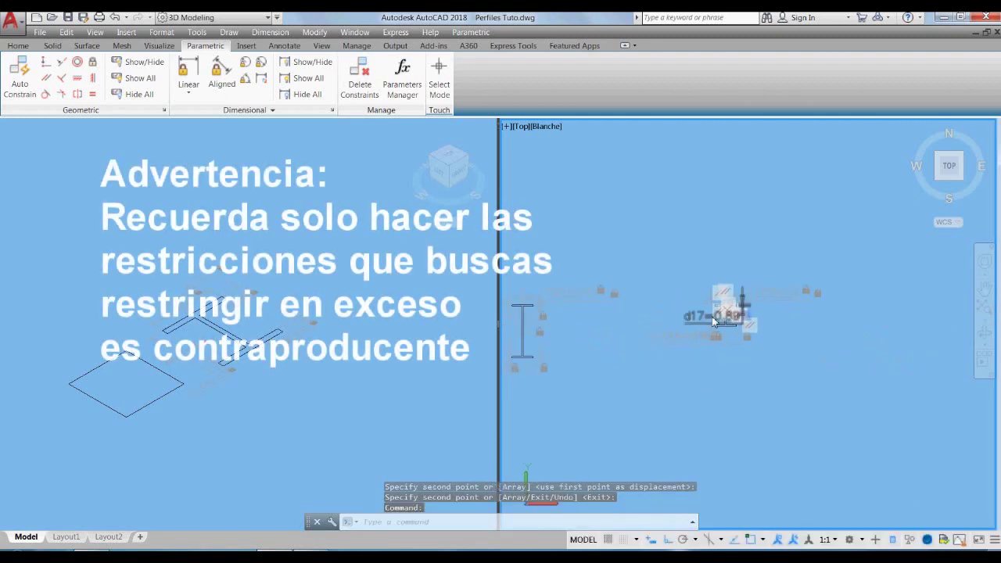
# Step: Change the copied profile's d13 dimension constraint to a new value
pyautogui.scroll(3, 712, 313)
pyautogui.scroll(2, 710, 313)
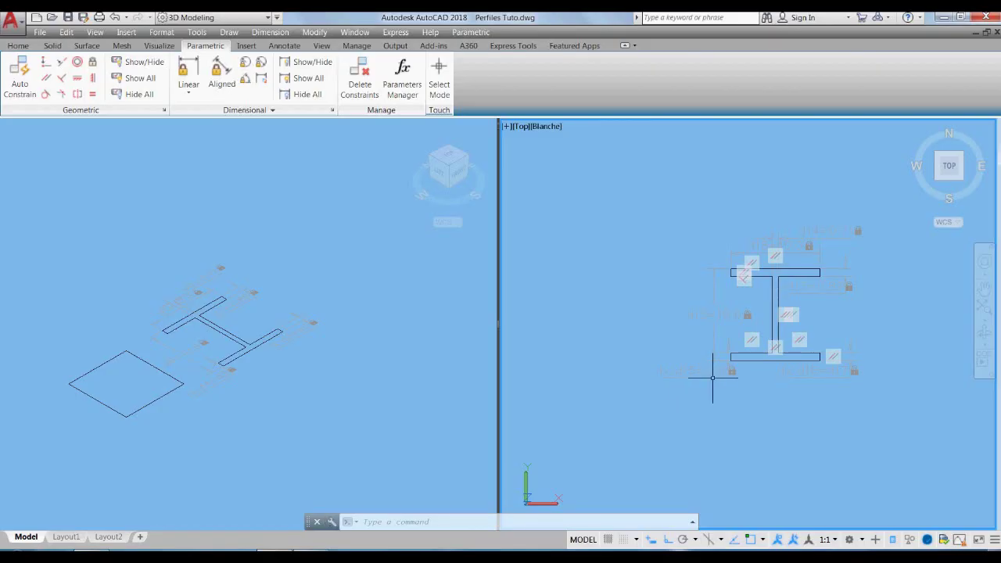
pyautogui.scroll(2, 721, 315)
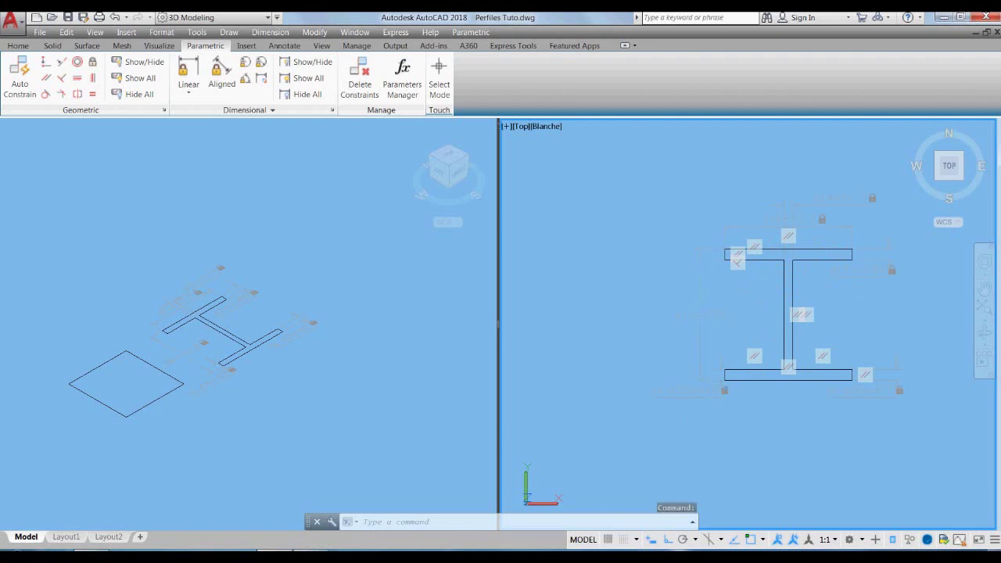
pyautogui.doubleClick(728, 324)
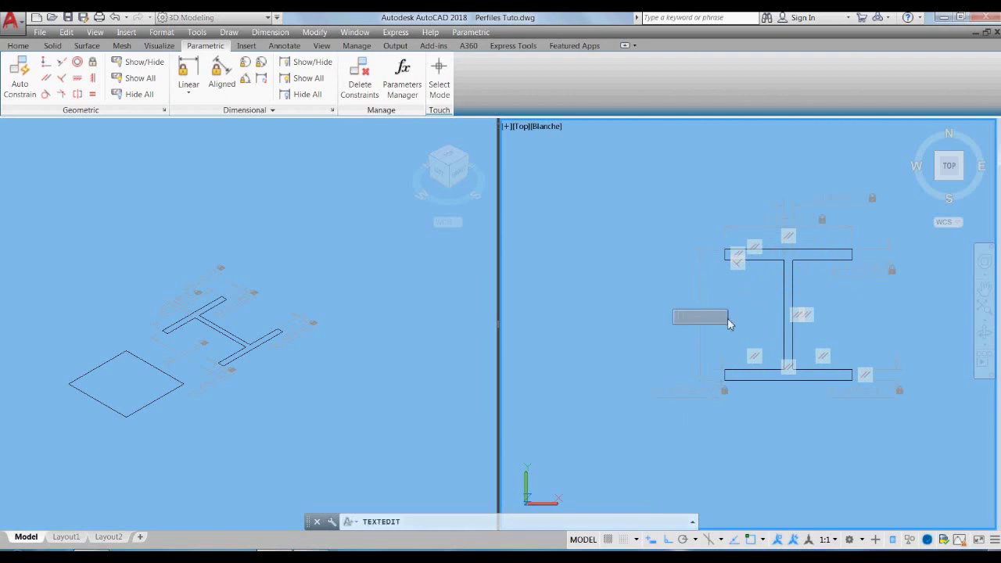
pyautogui.press('BackSpace')
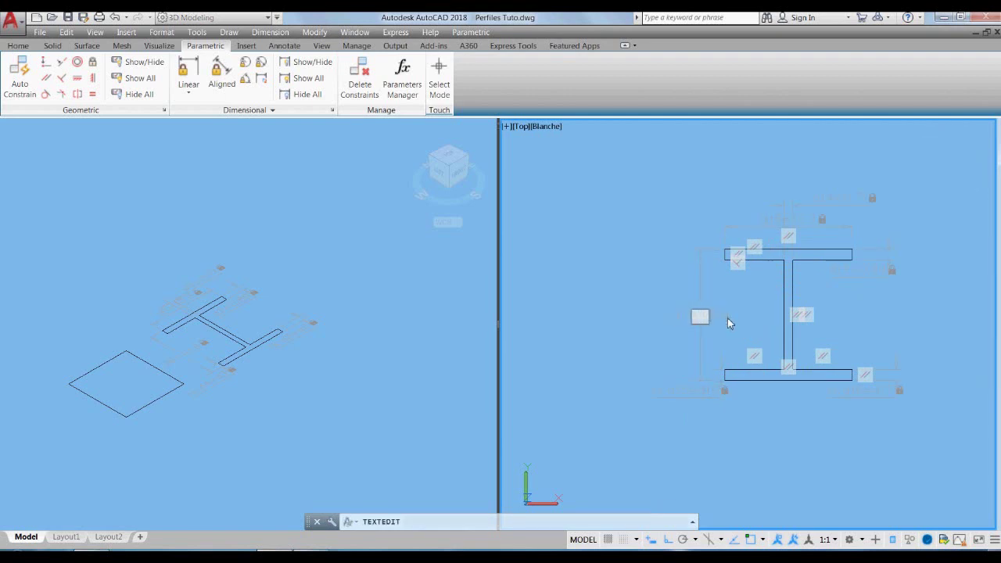
pyautogui.press('Return')
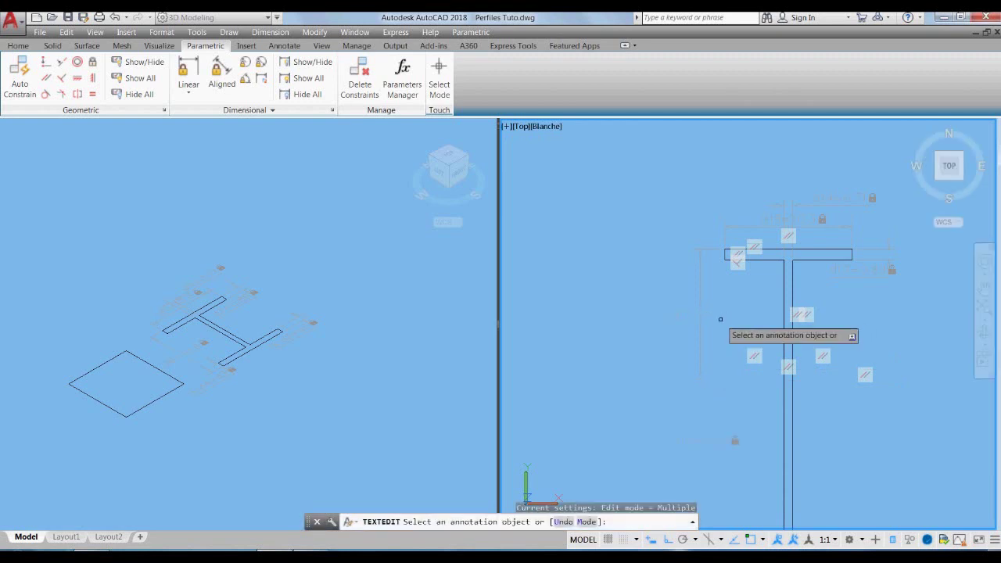
pyautogui.press('Return')
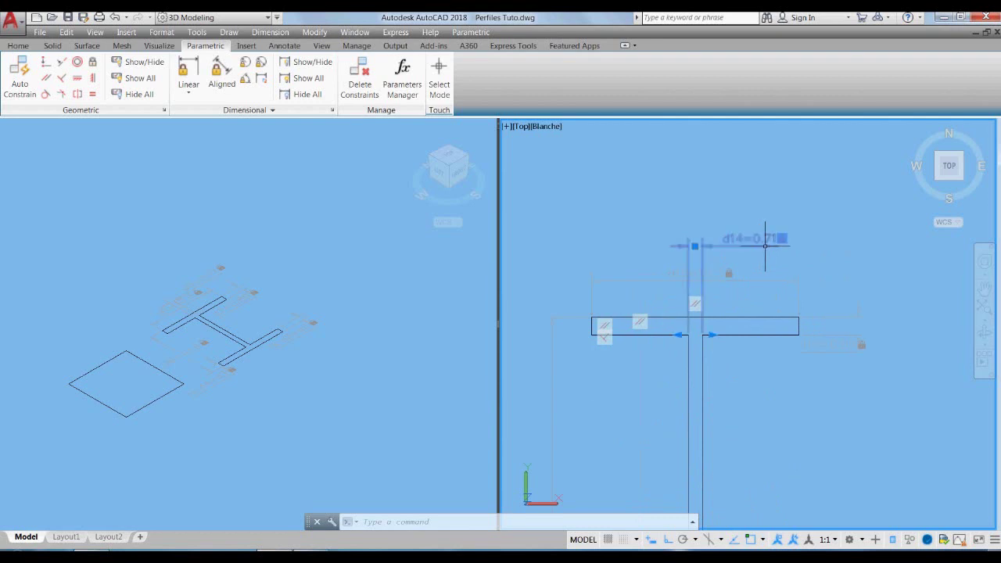
# Step: Change the d14 dimension constraint to its new value
pyautogui.click(767, 246)
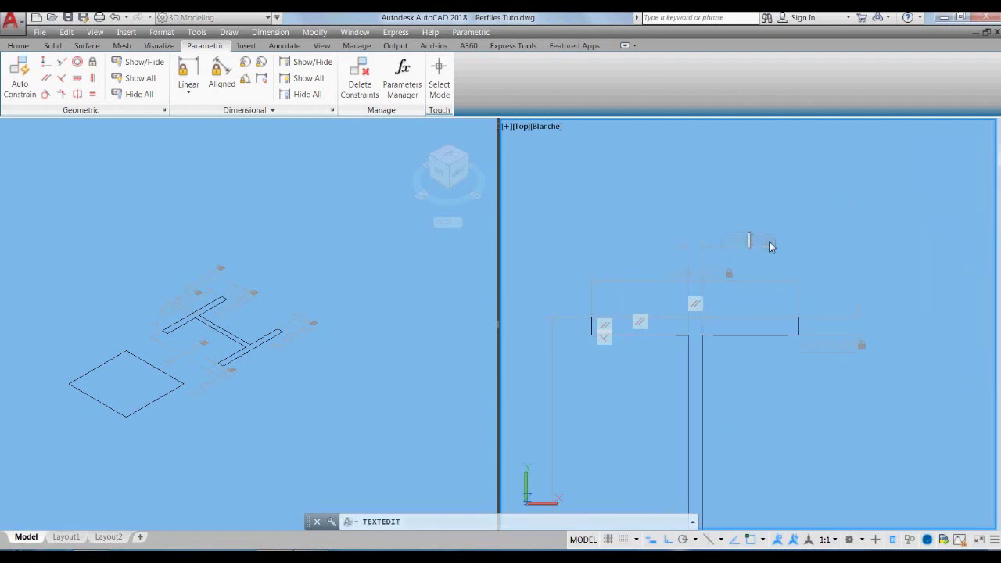
pyautogui.press('Return')
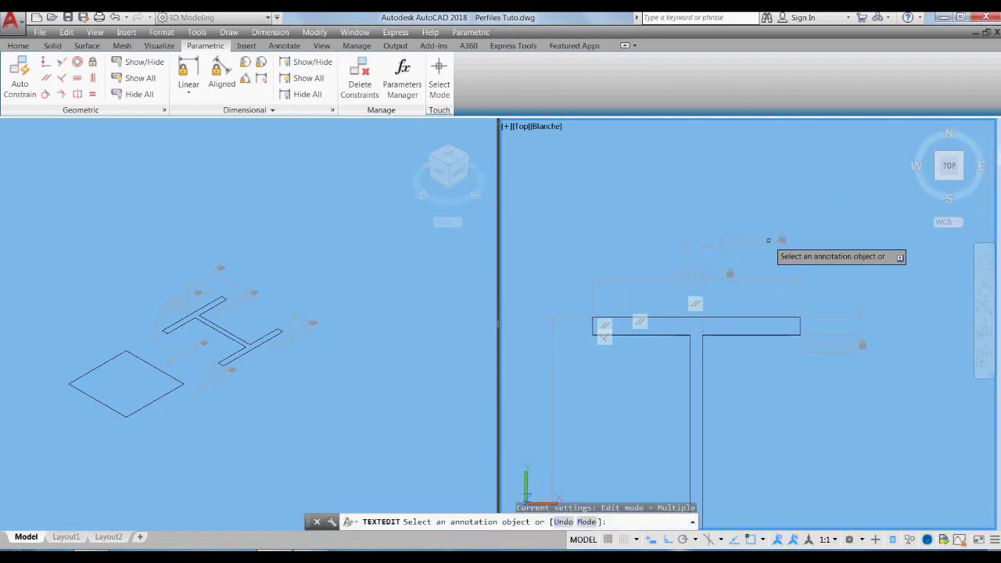
pyautogui.press('Return')
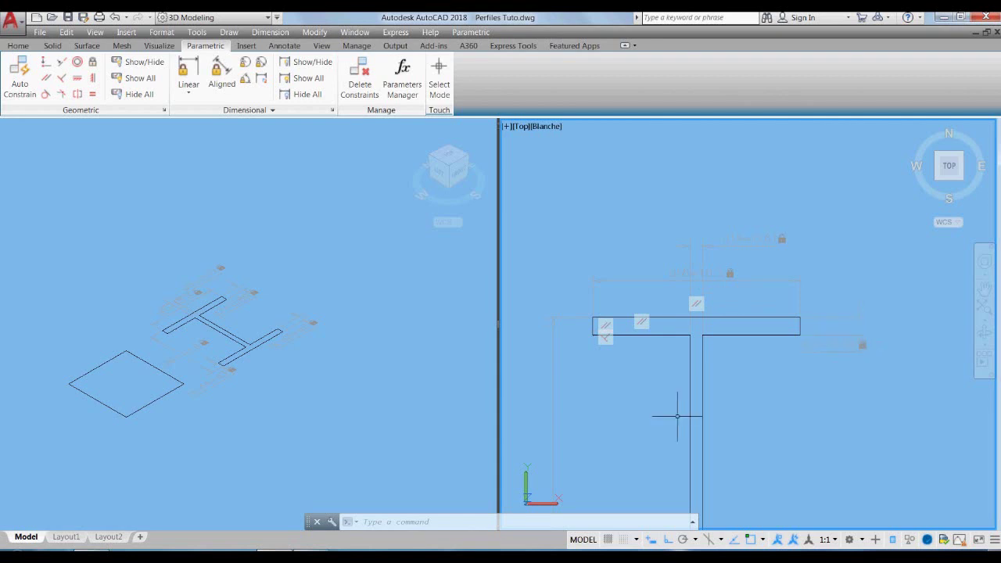
pyautogui.scroll(-5, 751, 352)
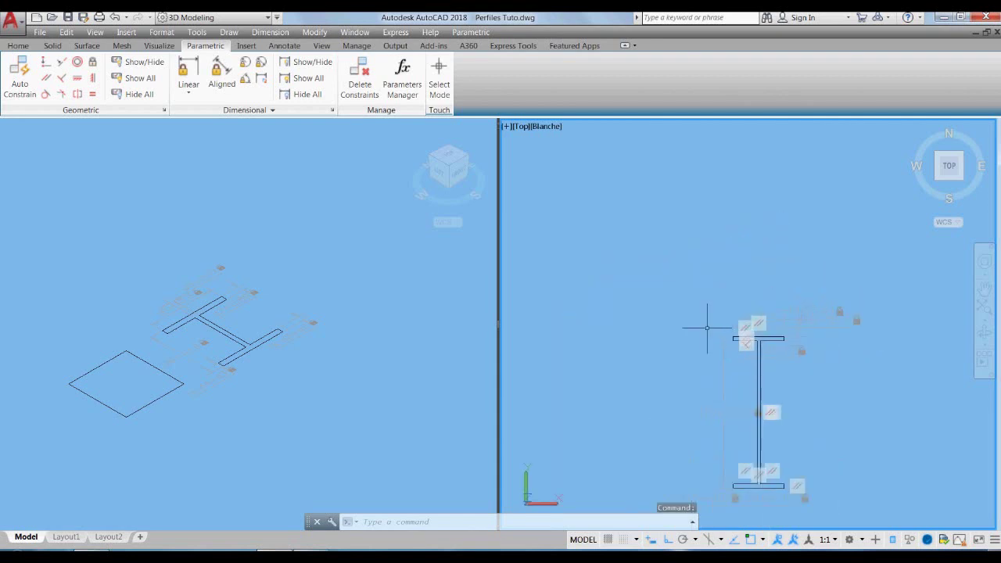
pyautogui.scroll(-2, 702, 378)
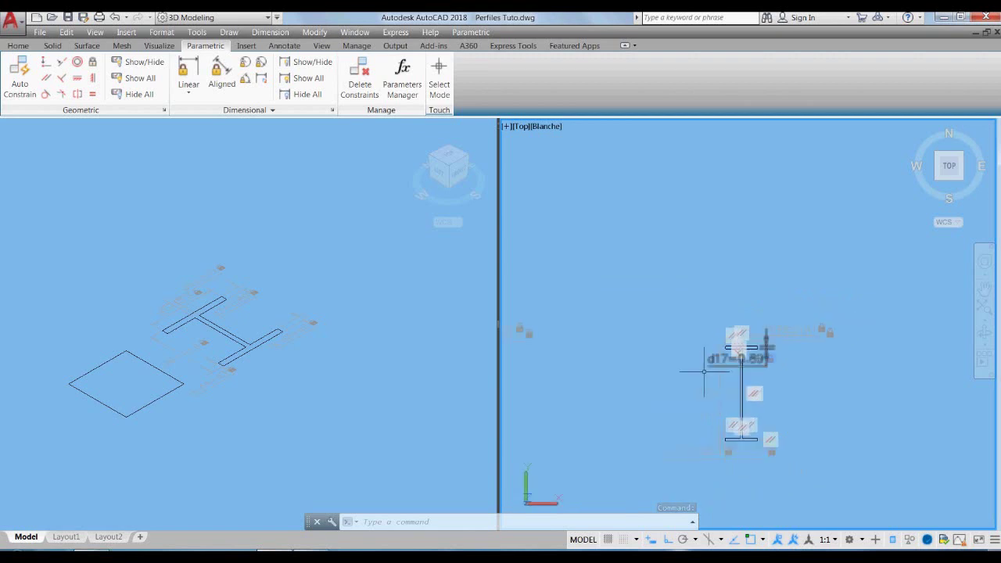
pyautogui.moveTo(593, 435)
pyautogui.mouseDown(button='middle')
pyautogui.moveTo(711, 383)
pyautogui.moveTo(752, 347)
pyautogui.mouseUp(button='middle')
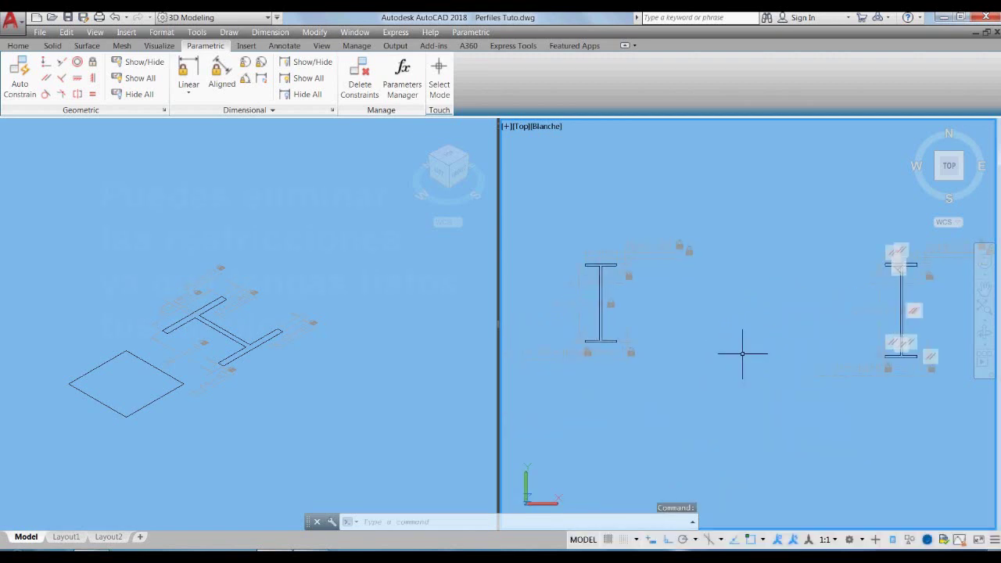
# Step: Delete all constraints from the right and middle I-beam profiles
pyautogui.scroll(-2, 726, 356)
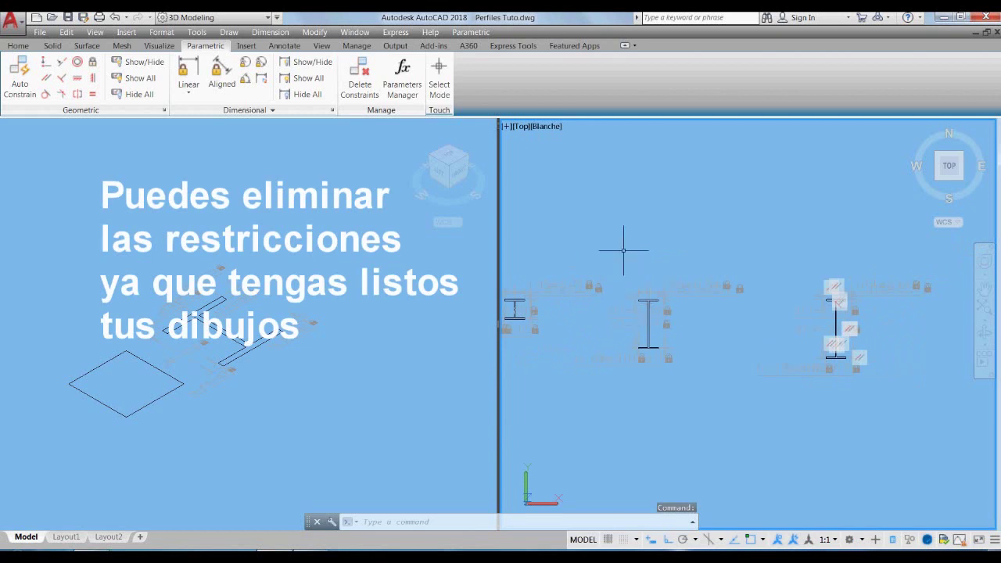
pyautogui.click(765, 246)
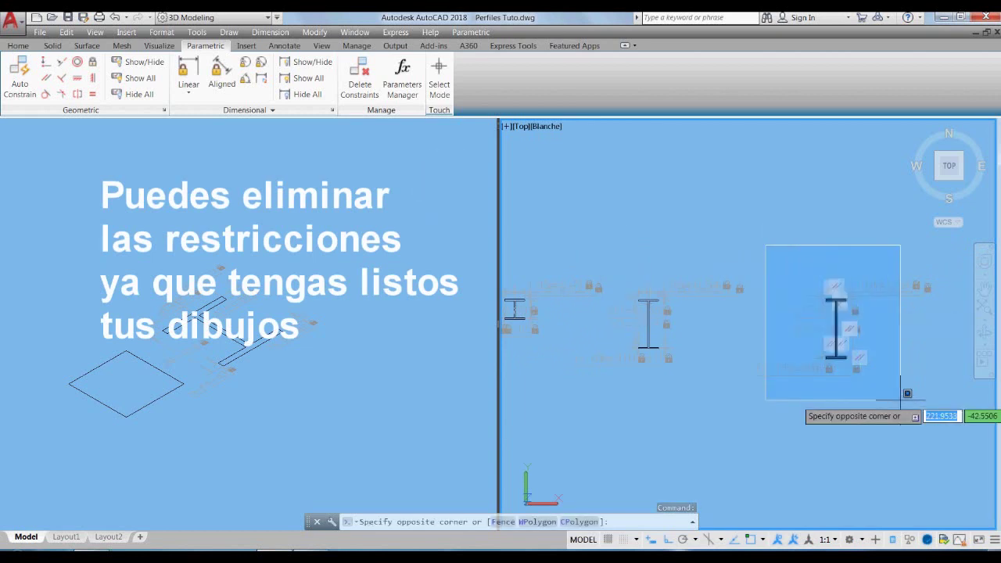
pyautogui.click(943, 407)
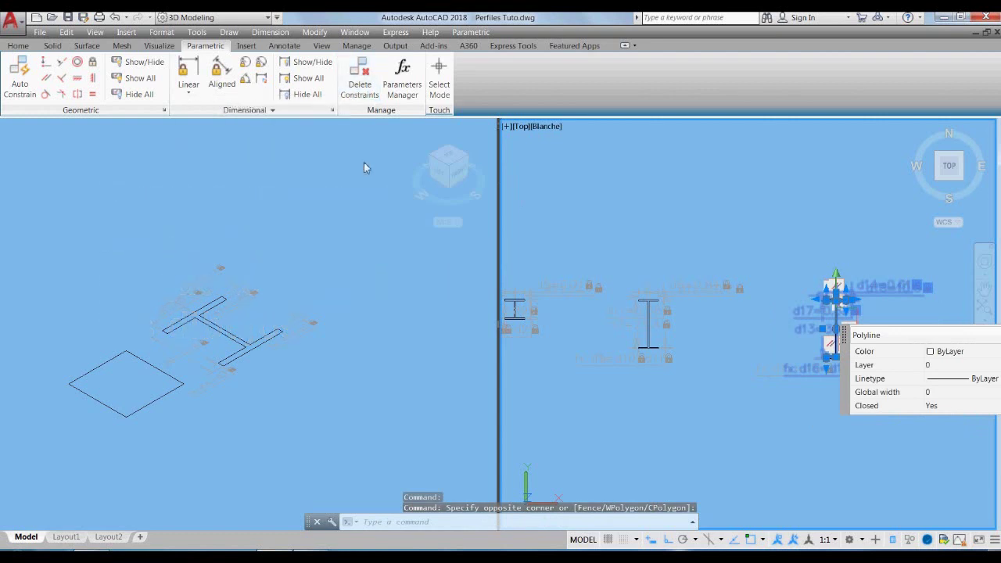
pyautogui.click(361, 93)
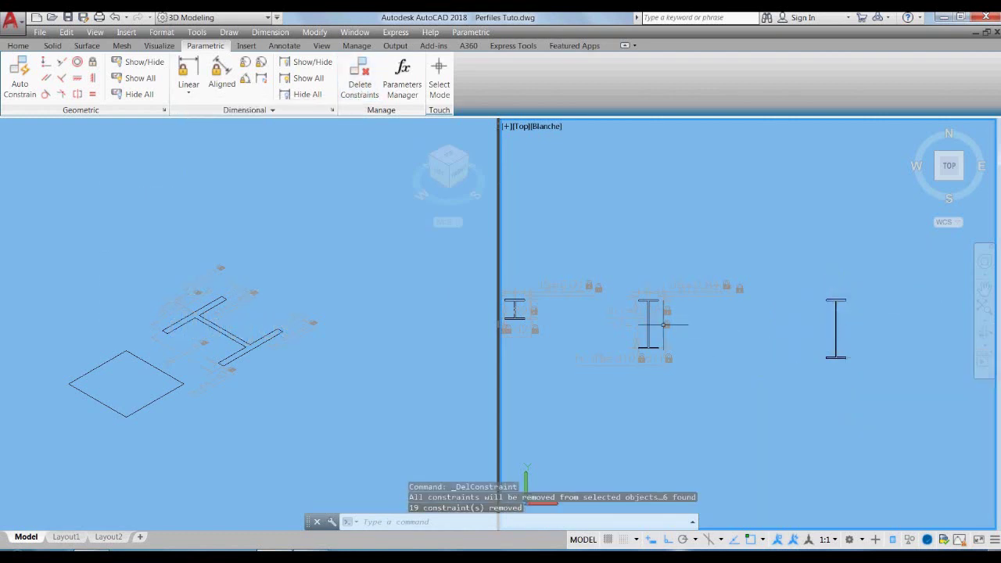
pyautogui.click(621, 262)
pyautogui.click(749, 380)
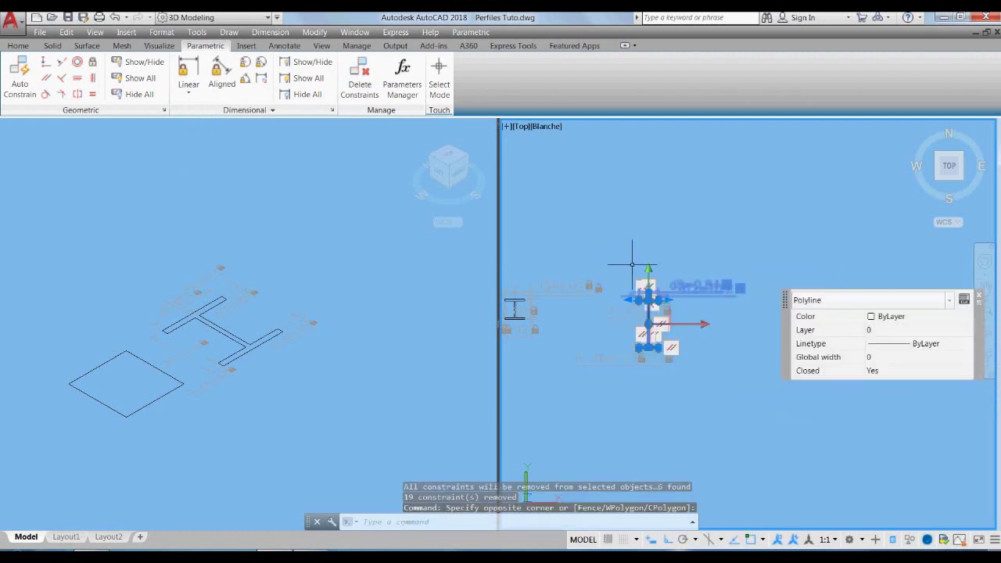
pyautogui.click(360, 78)
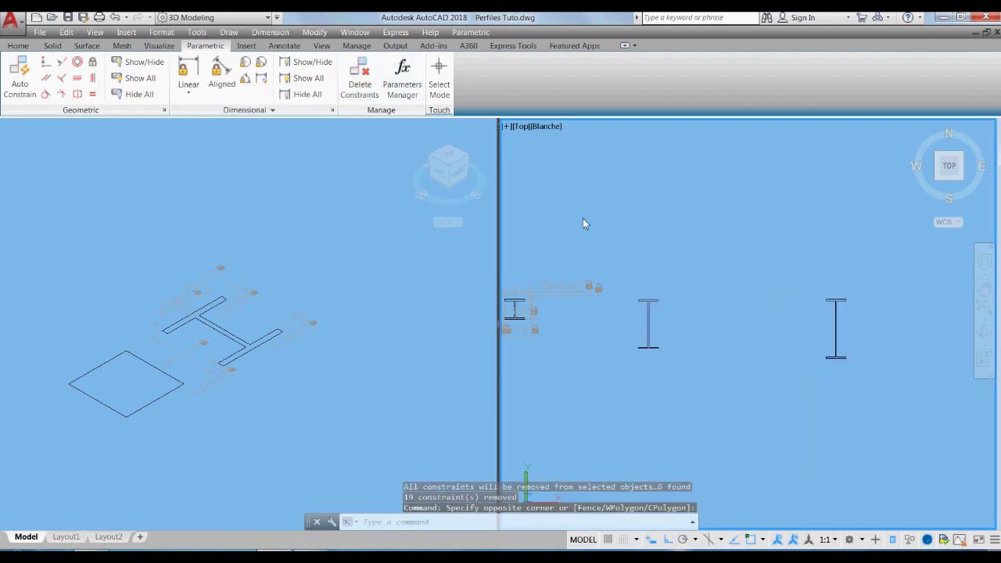
pyautogui.moveTo(689, 357); pyautogui.dragTo(760, 375, button='middle')
pyautogui.scroll(2, 580, 343)
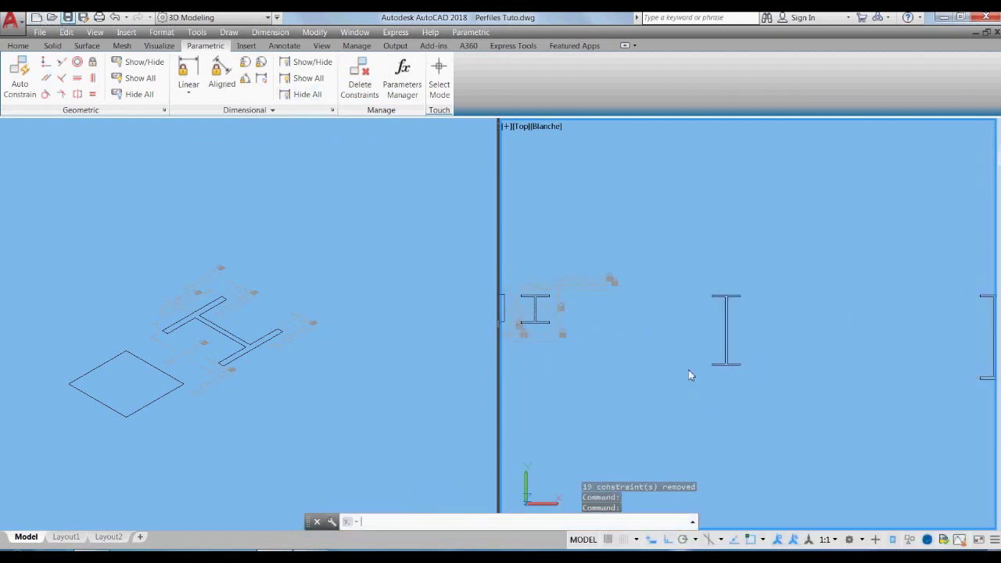
# Step: Save the drawing and frame the profiles in the SW Isometric viewport
pyautogui.hotkey('ctrl', 's')
pyautogui.moveTo(820, 447); pyautogui.dragTo(638, 375, button='middle')
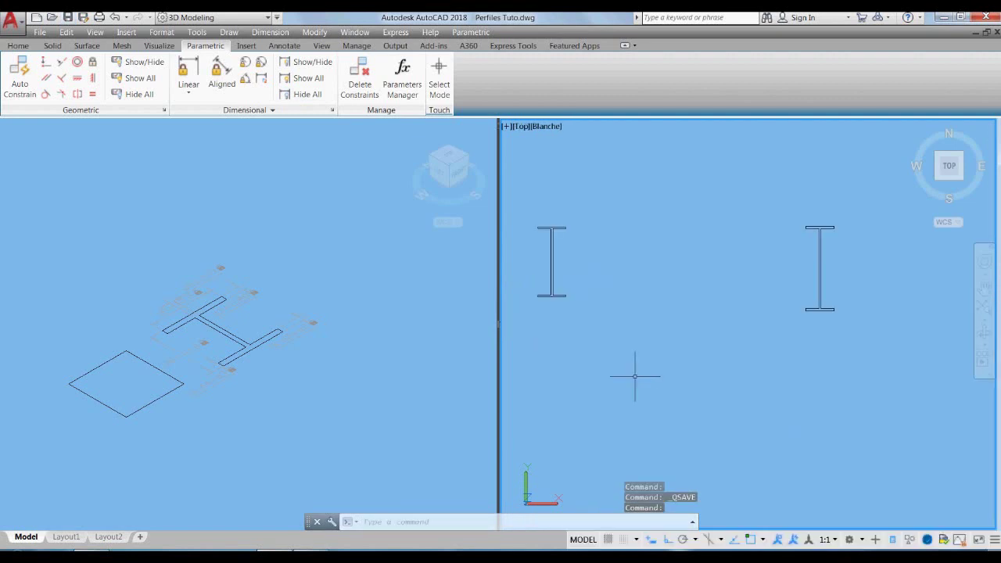
pyautogui.click(438, 353)
pyautogui.scroll(-5, 426, 353)
pyautogui.moveTo(398, 356)
pyautogui.mouseDown(button='middle')
pyautogui.moveTo(372, 374)
pyautogui.moveTo(203, 393)
pyautogui.mouseUp(button='middle')
pyautogui.moveTo(369, 306); pyautogui.dragTo(273, 344, button='middle')
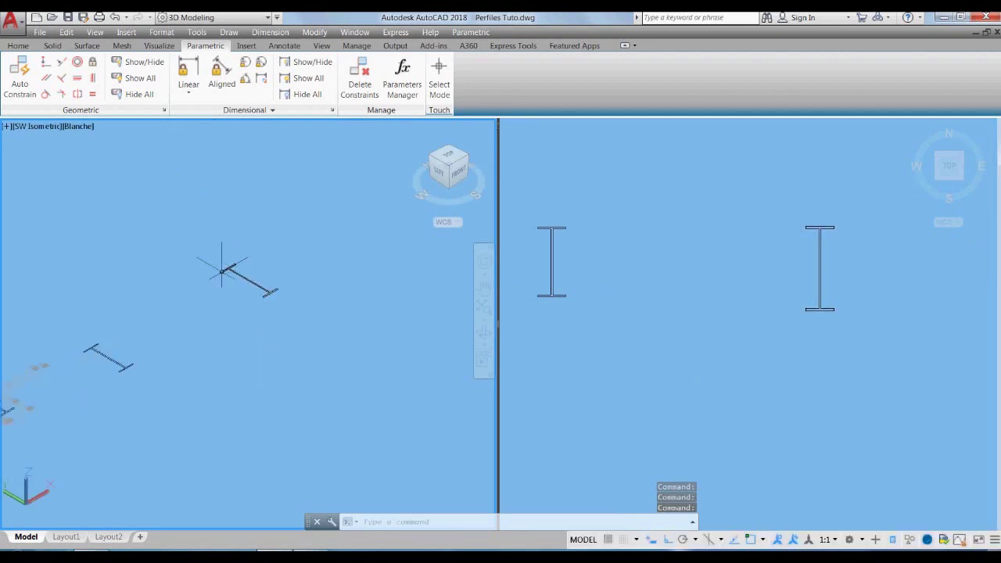
# Step: Rotate the first flat I-beam profile 90° with 3DROTATE so it stands upright
pyautogui.write('3R')
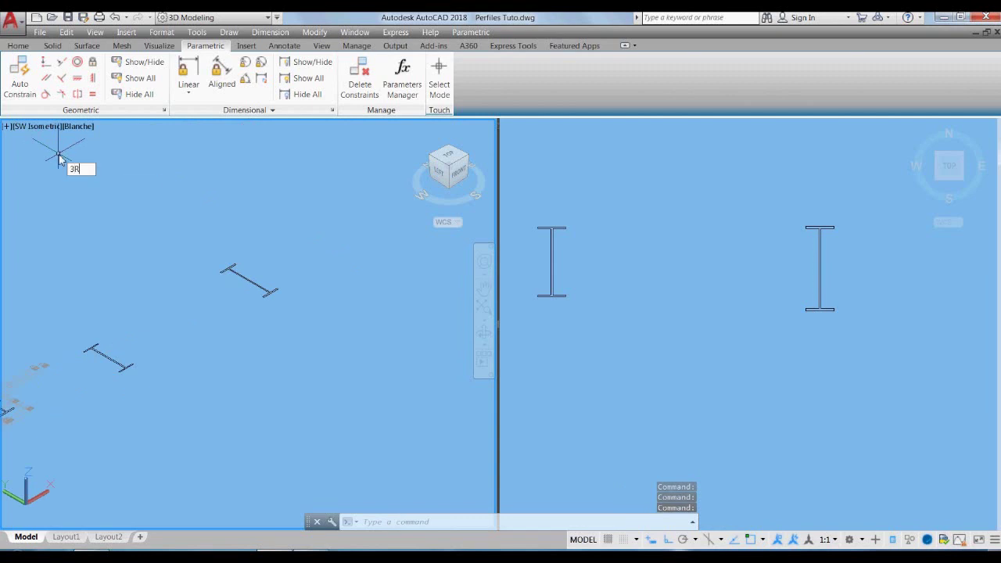
pyautogui.press('Return')
pyautogui.click(316, 336)
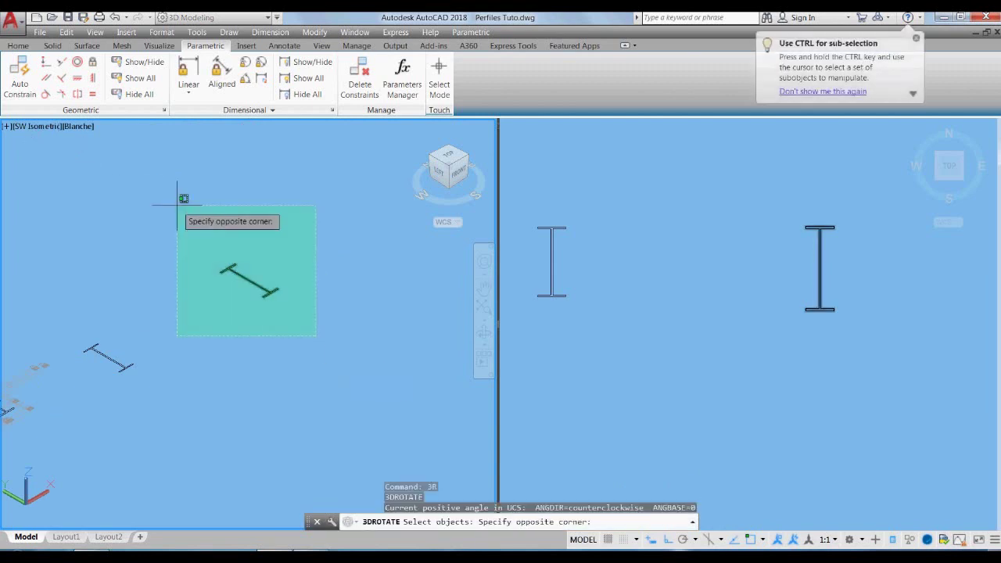
pyautogui.click(178, 206)
pyautogui.press('Return')
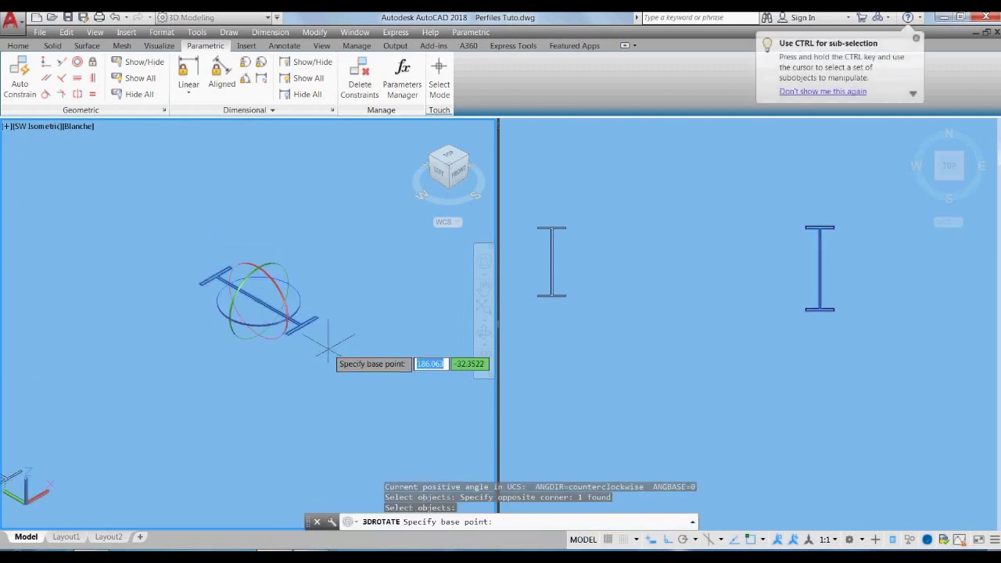
pyautogui.click(284, 301)
pyautogui.write('90')
pyautogui.press('Return')
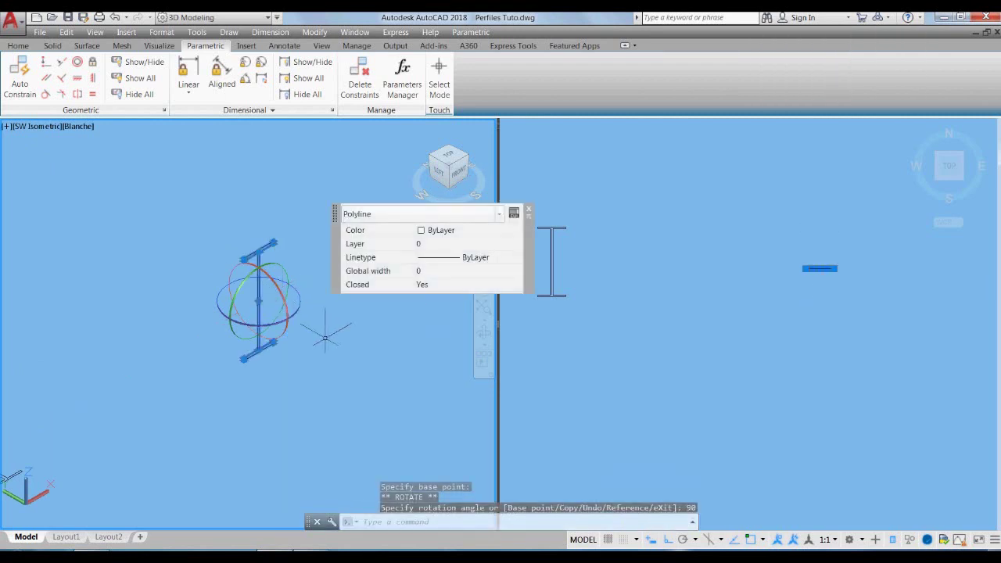
pyautogui.press('Escape')
# Step: Start EXTRUDE and begin window-selecting the upright profile
pyautogui.write('EX')
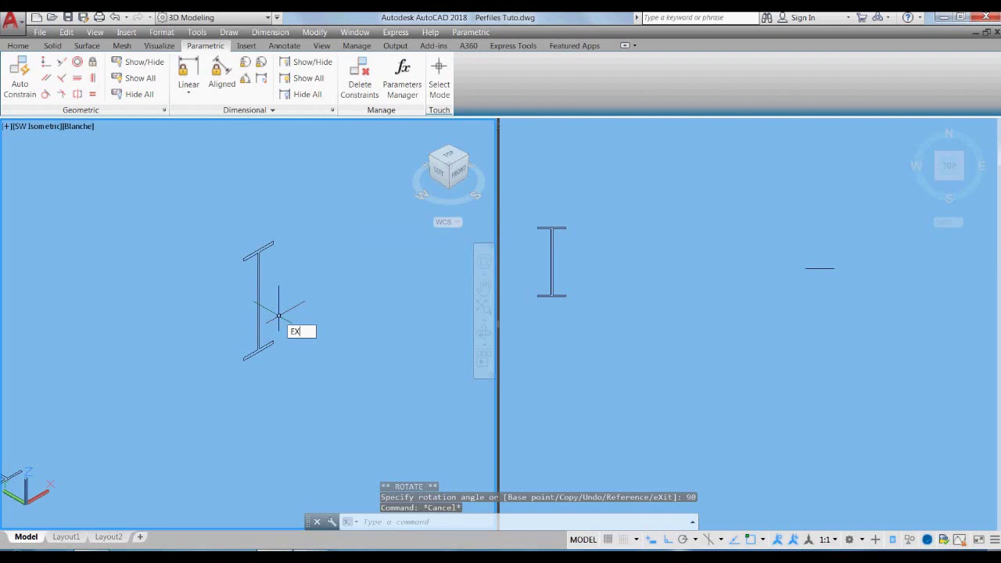
pyautogui.press('Return')
pyautogui.click(284, 324)
# Step: Extrude the selected upright I-profile 200 units into a solid beam
pyautogui.click(195, 270)
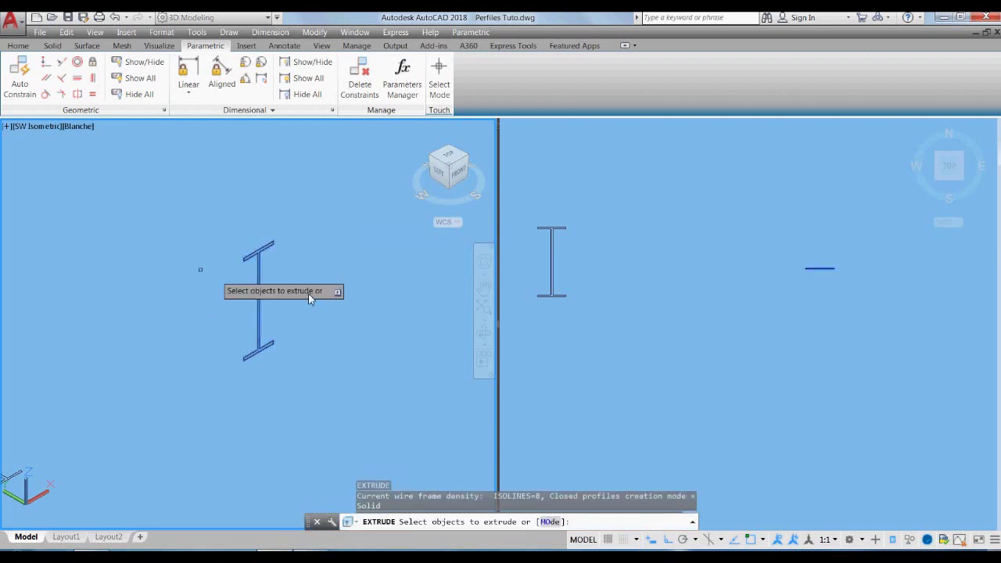
pyautogui.scroll(-3, 309, 270)
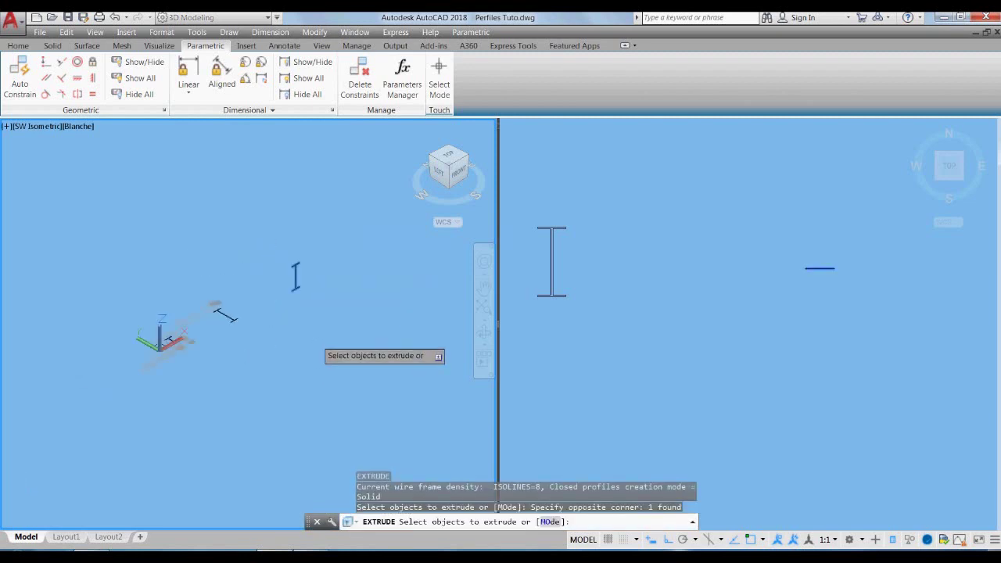
pyautogui.keyDown('shift'); pyautogui.moveTo(317, 344); pyautogui.dragTo(323, 339, button='middle'); pyautogui.keyUp('shift')
pyautogui.press('Return')
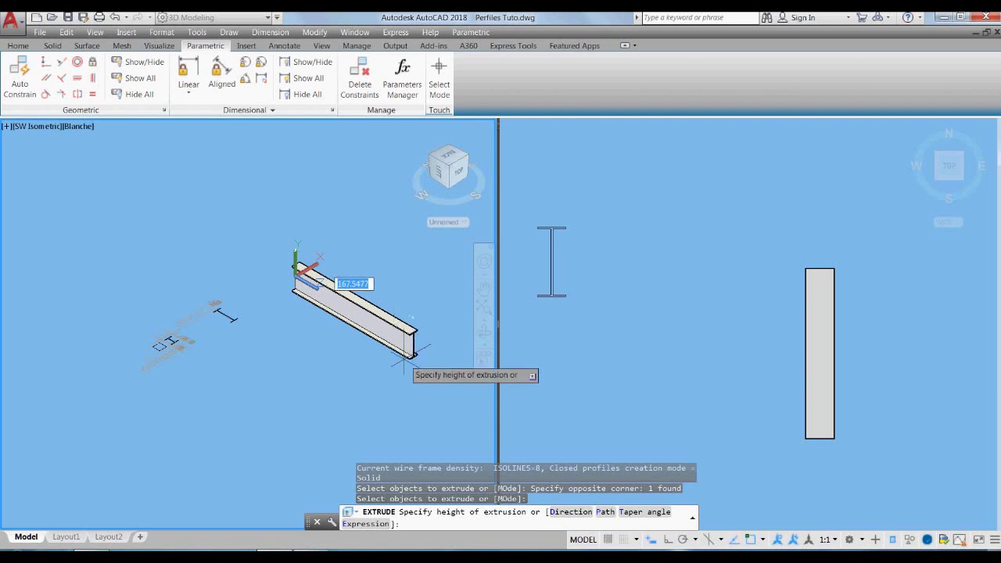
pyautogui.write('200')
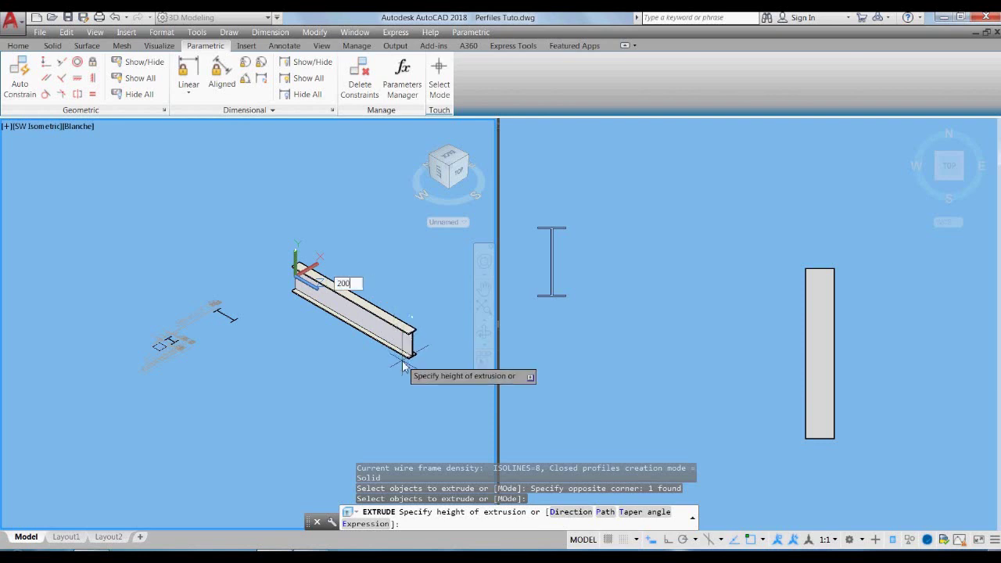
pyautogui.press('Return')
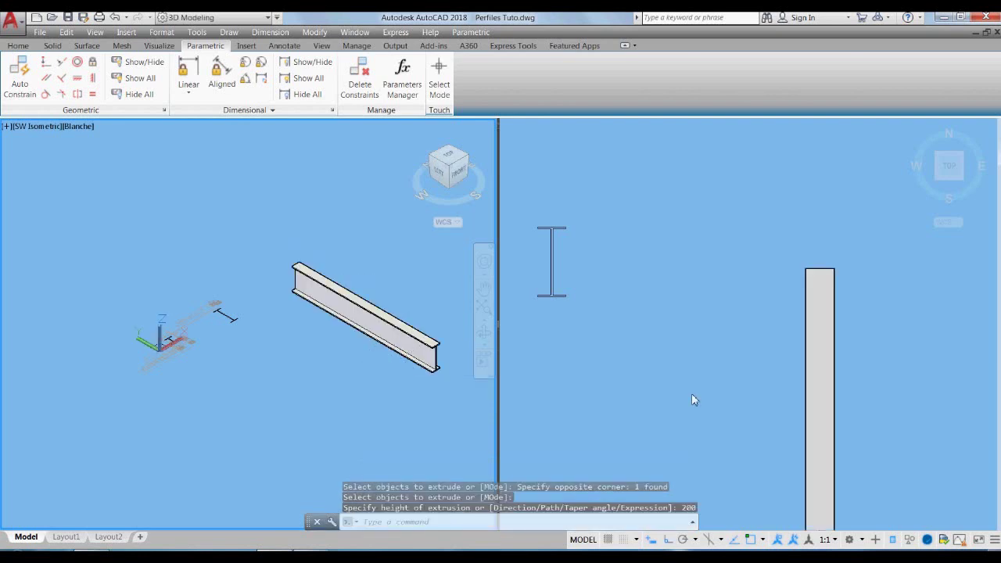
# Step: Reframe the plan and 3D views and begin entering the next 3D command
pyautogui.scroll(-3, 688, 397)
pyautogui.moveTo(710, 399)
pyautogui.mouseDown(button='middle')
pyautogui.moveTo(708, 412)
pyautogui.moveTo(743, 347)
pyautogui.mouseUp(button='middle')
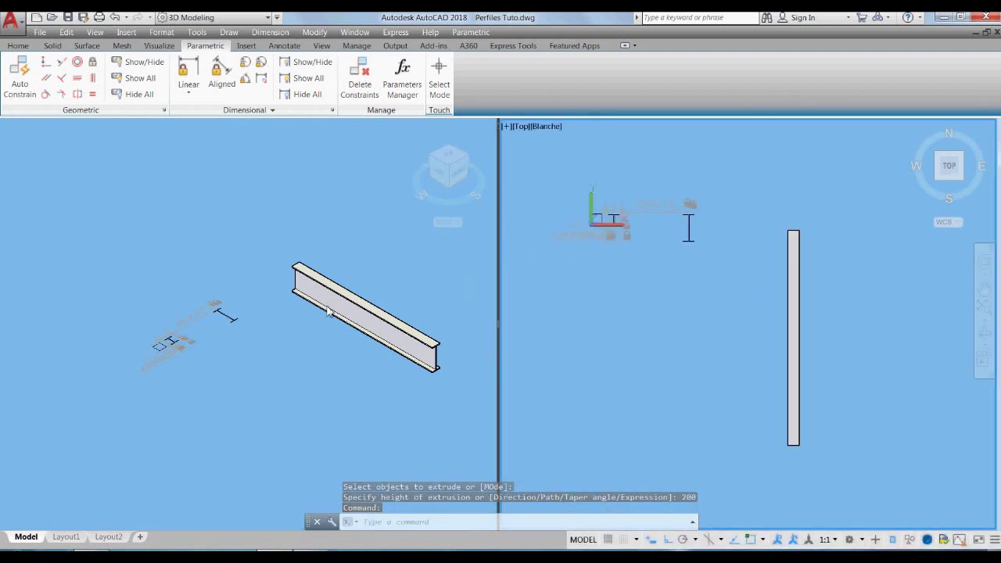
pyautogui.click(315, 430)
pyautogui.scroll(1, 235, 391)
pyautogui.scroll(1, 277, 391)
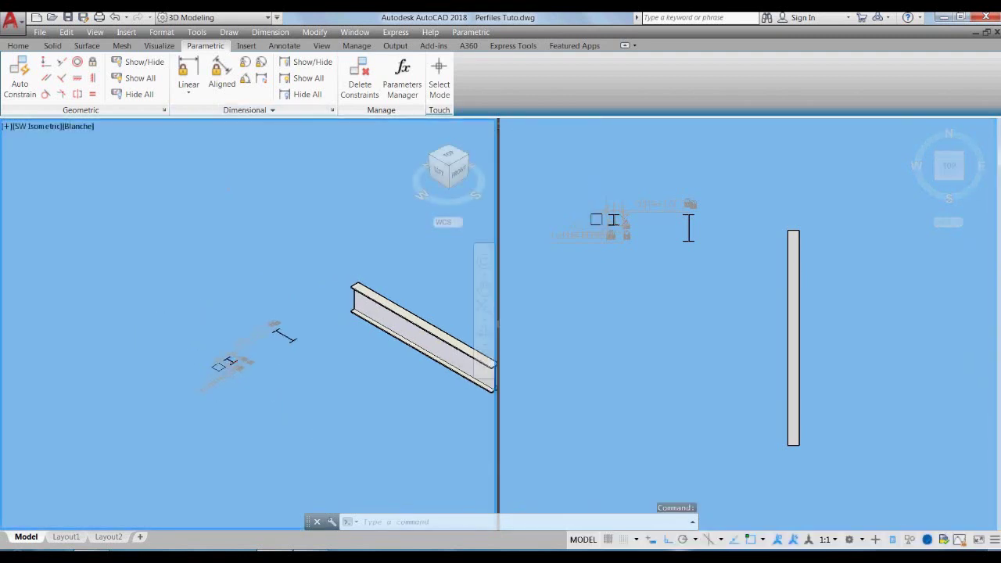
pyautogui.scroll(1, 298, 368)
pyautogui.scroll(1, 334, 374)
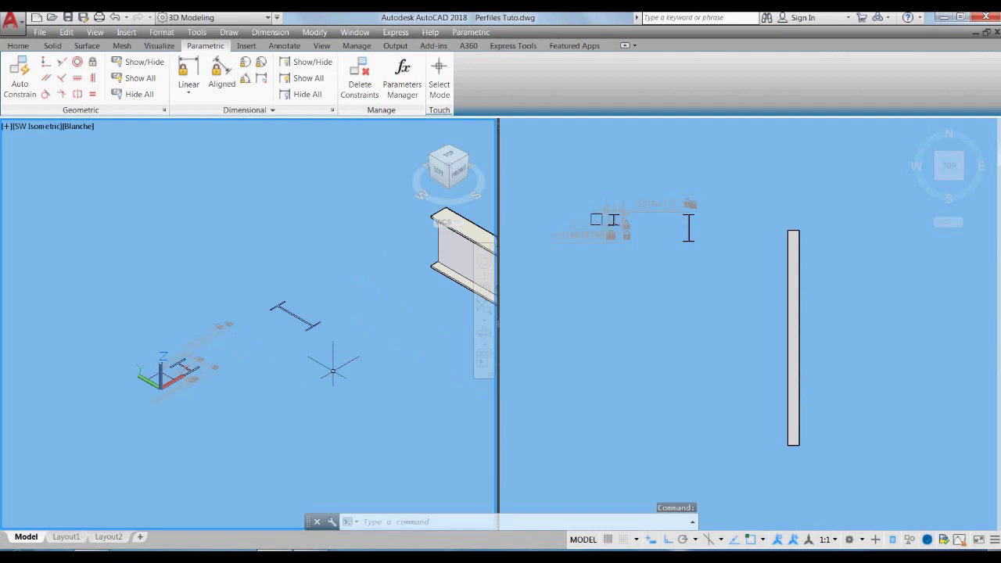
pyautogui.write('3d')
pyautogui.press('BackSpace')
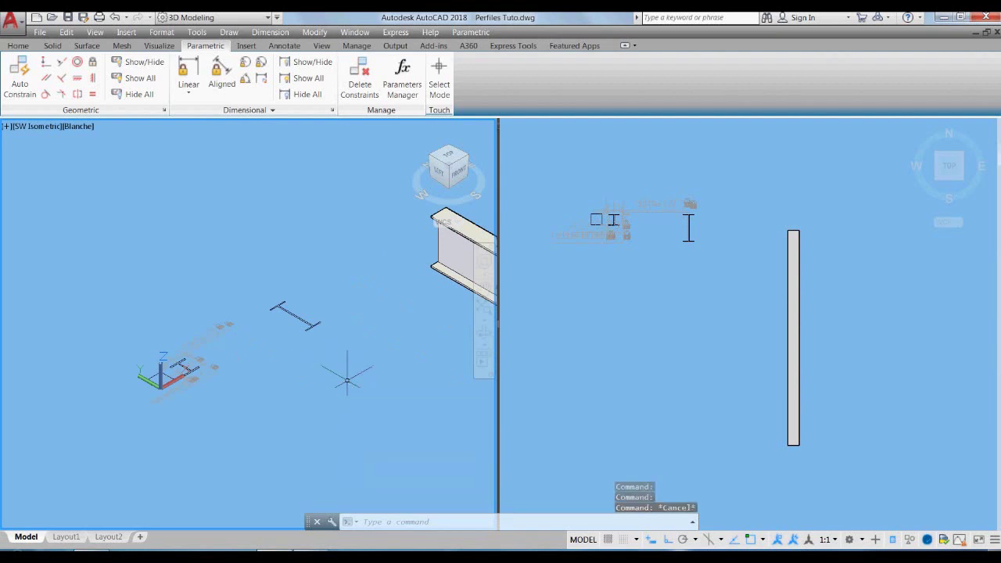
# Step: Rotate the second I-profile 90° upright with 3DROTATE
pyautogui.write('r')
pyautogui.press('Return')
pyautogui.click(345, 354)
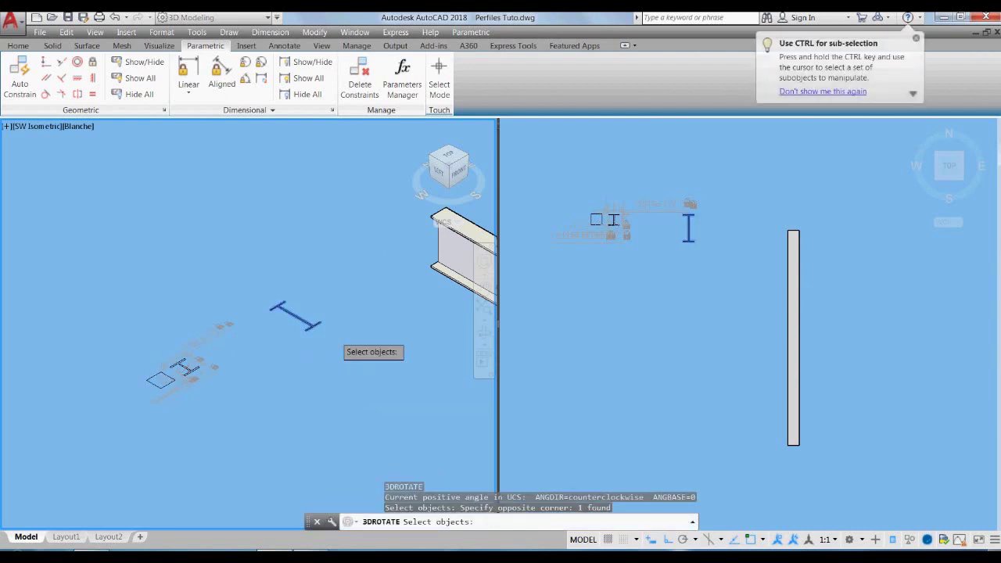
pyautogui.scroll(3, 336, 340)
pyautogui.scroll(2, 313, 333)
pyautogui.press('Return')
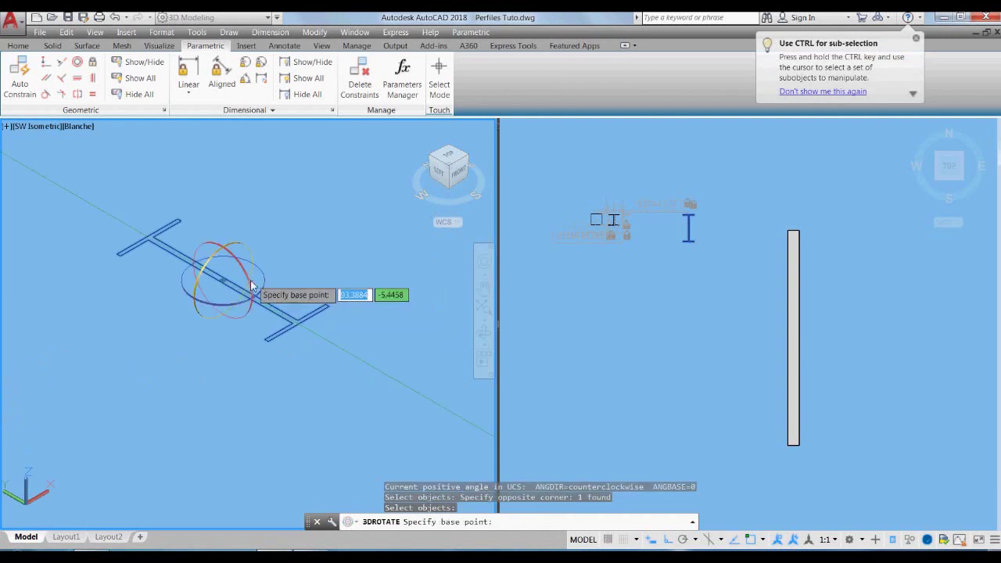
pyautogui.click(252, 283)
pyautogui.write('90')
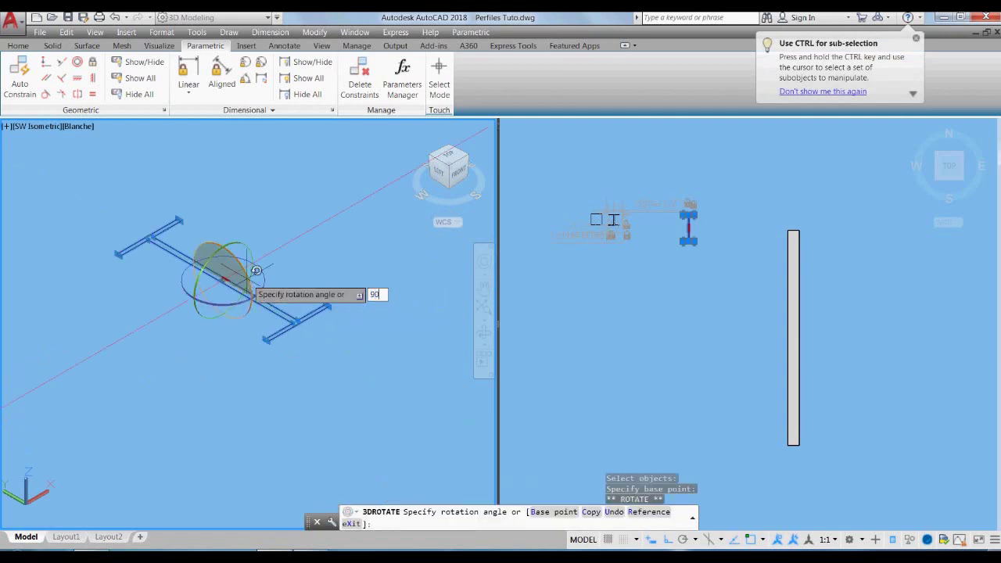
pyautogui.press('Return')
pyautogui.press('Escape')
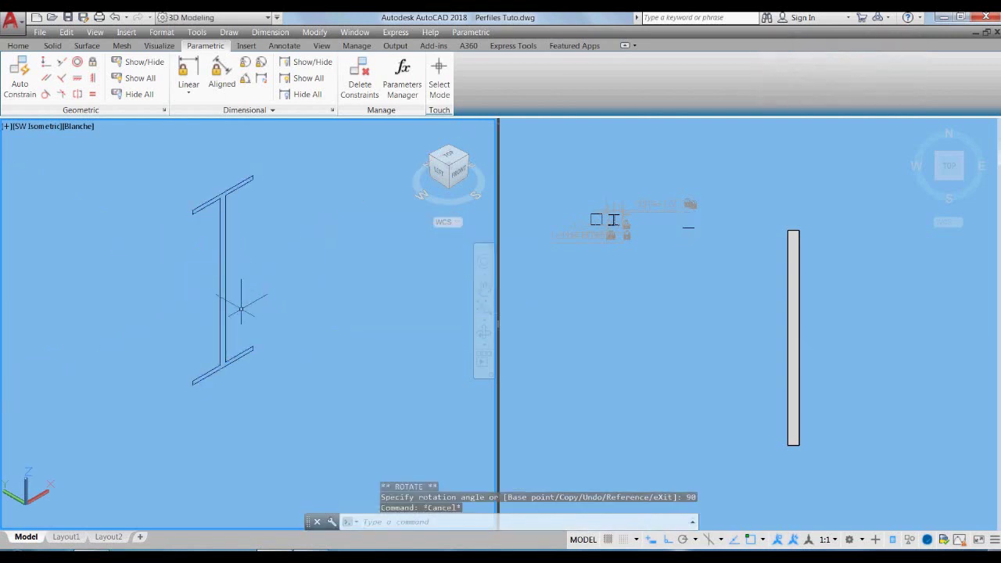
# Step: Extrude the second upright profile 100 units and frame both beams in the 3D view
pyautogui.write('ext')
pyautogui.press('Return')
pyautogui.click(250, 292)
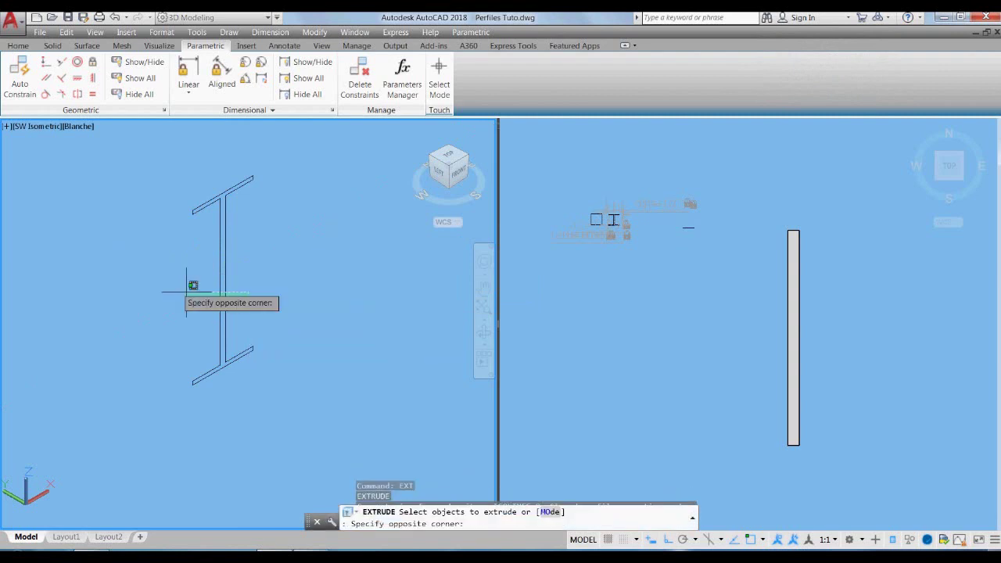
pyautogui.click(188, 292)
pyautogui.scroll(-3, 231, 265)
pyautogui.press('Return')
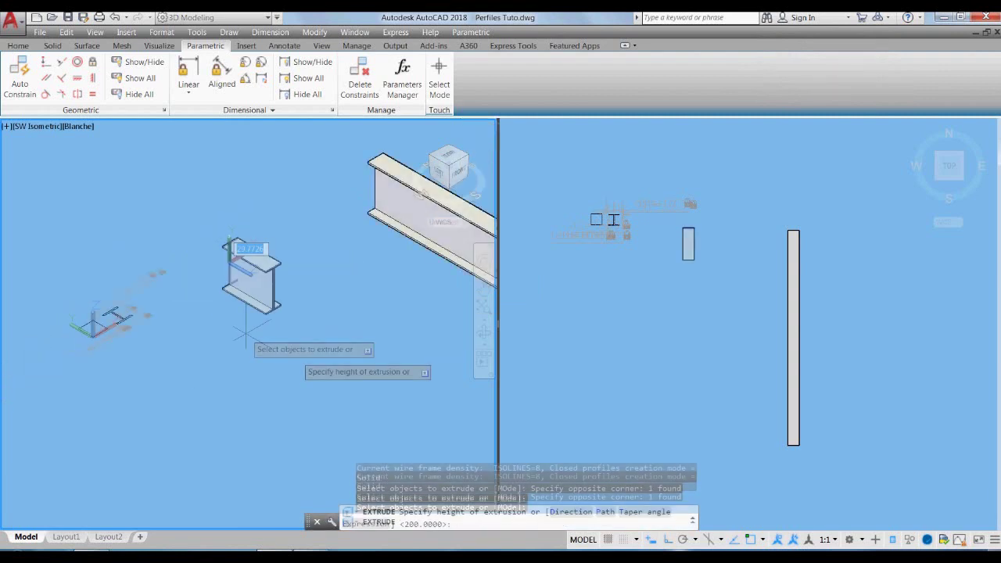
pyautogui.write('100')
pyautogui.press('Return')
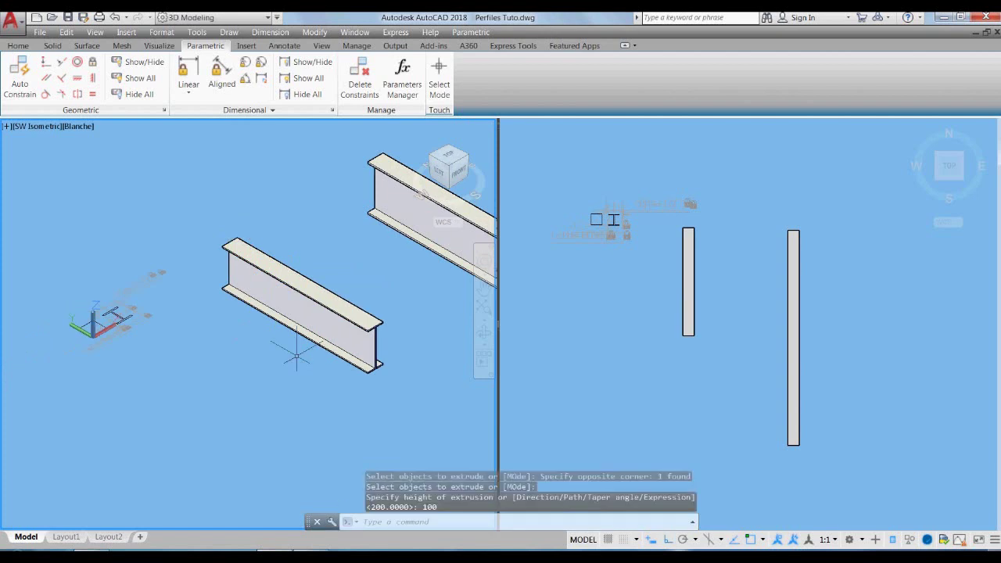
pyautogui.press('Escape')
pyautogui.moveTo(336, 384); pyautogui.dragTo(224, 335, button='middle')
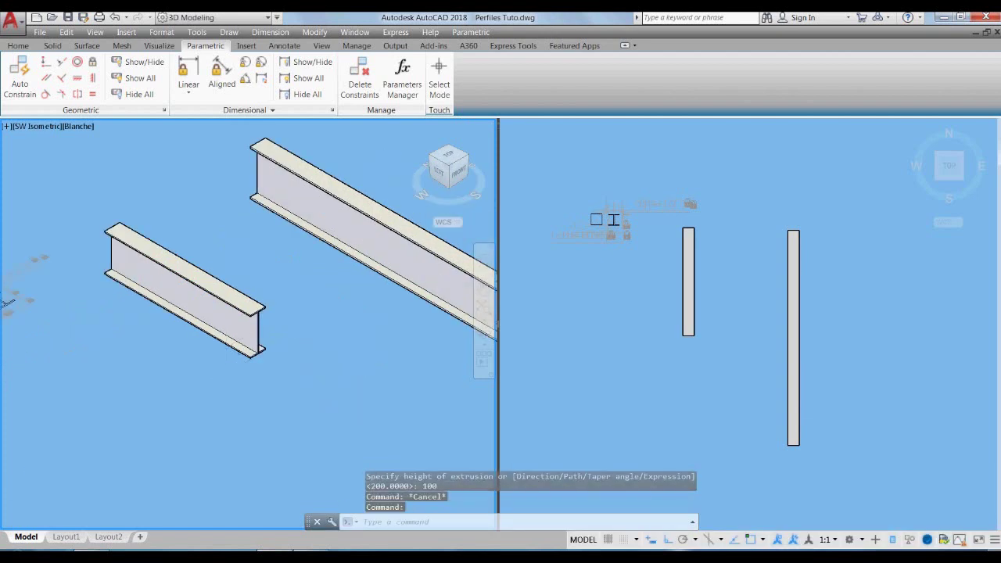
pyautogui.scroll(-3, 227, 349)
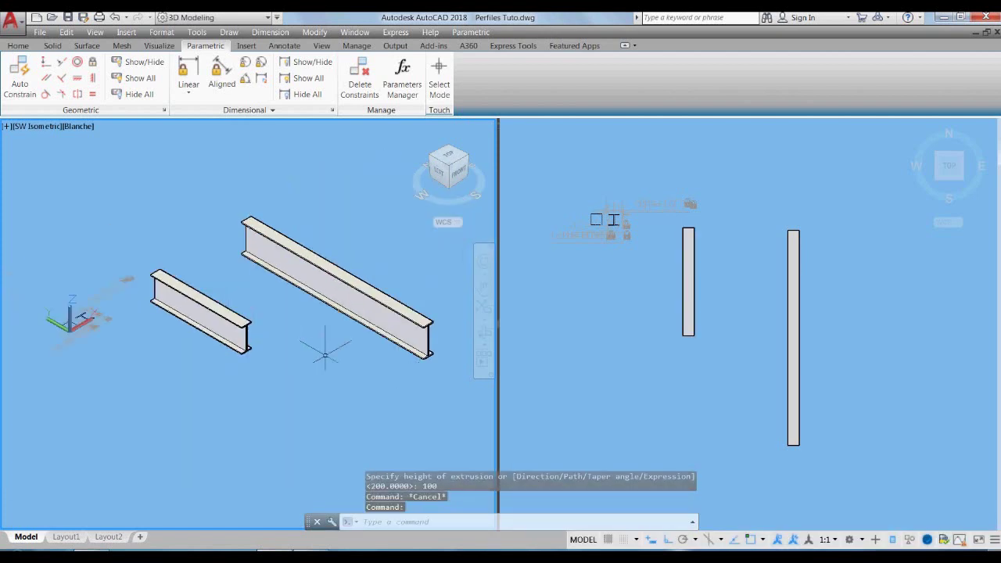
# Step: Centre both beams in the isometric view, then frame the plan I-profile and square in Top
pyautogui.moveTo(287, 421); pyautogui.dragTo(399, 396, button='middle')
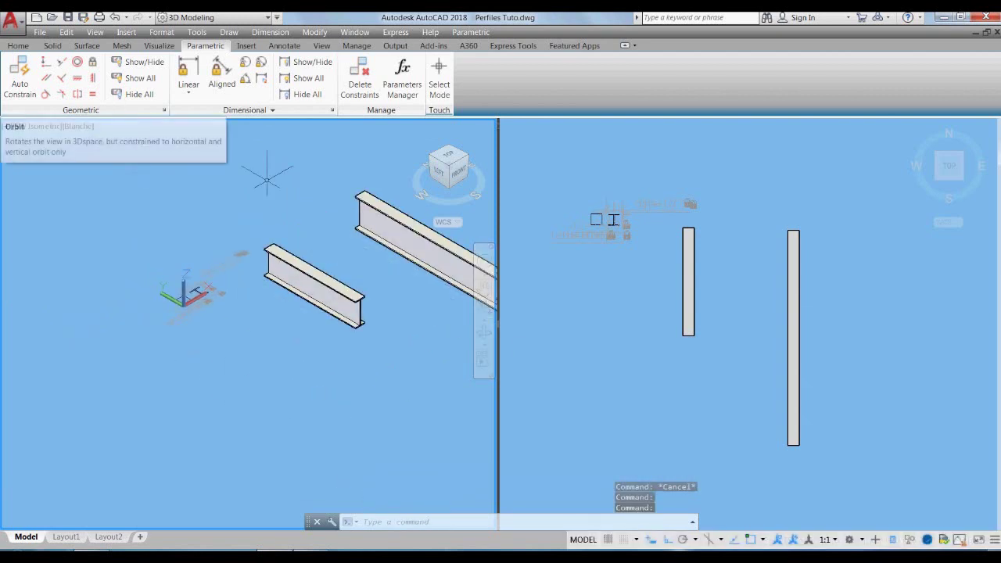
pyautogui.click(649, 338)
pyautogui.moveTo(622, 331); pyautogui.dragTo(769, 393, button='middle')
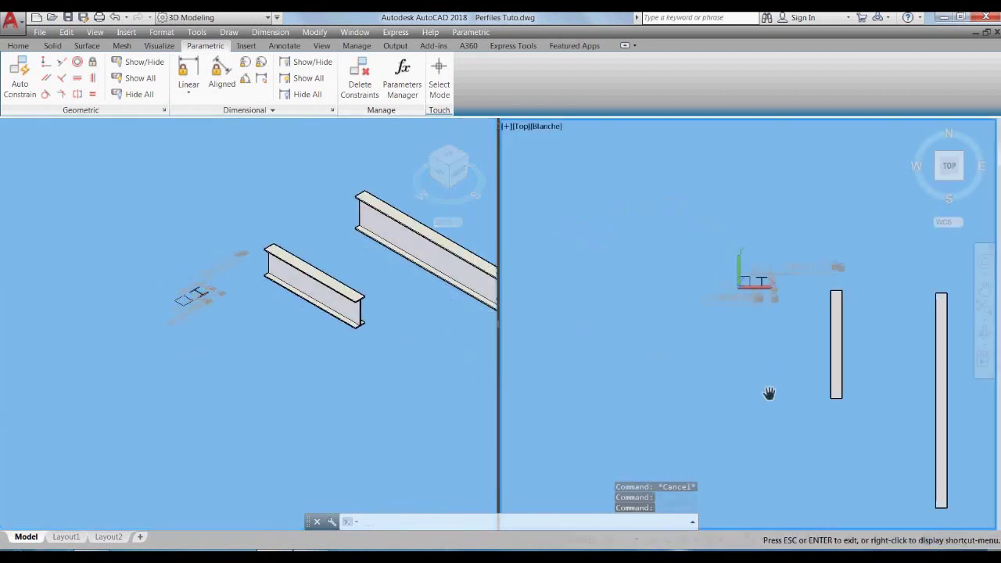
pyautogui.scroll(5, 759, 277)
pyautogui.moveTo(738, 391); pyautogui.dragTo(832, 392, button='middle')
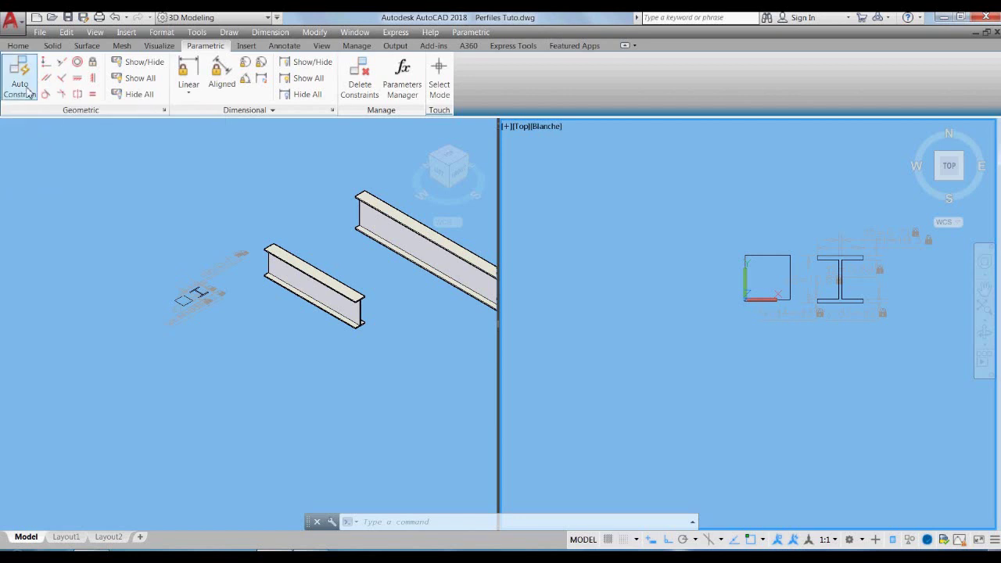
pyautogui.click(163, 111)
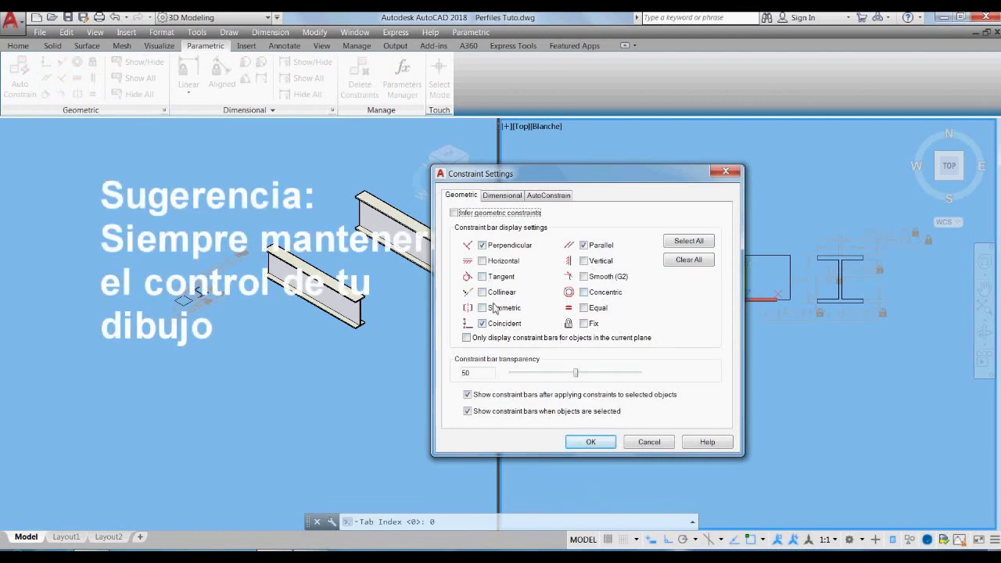
pyautogui.click(726, 171)
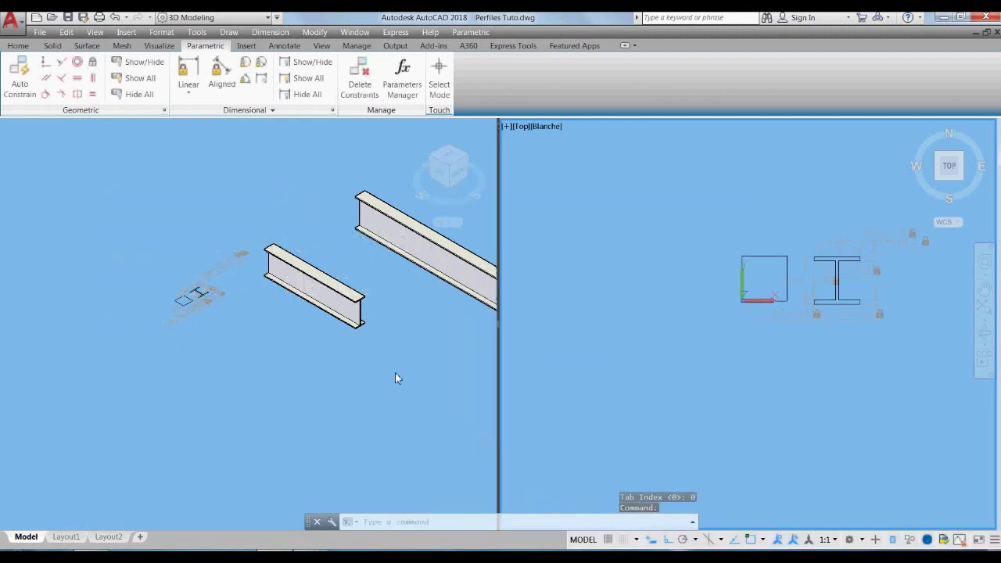
# Step: Pan the plan drawing and briefly look at the linear dimensional constraint options
pyautogui.moveTo(808, 366); pyautogui.dragTo(706, 367, button='middle')
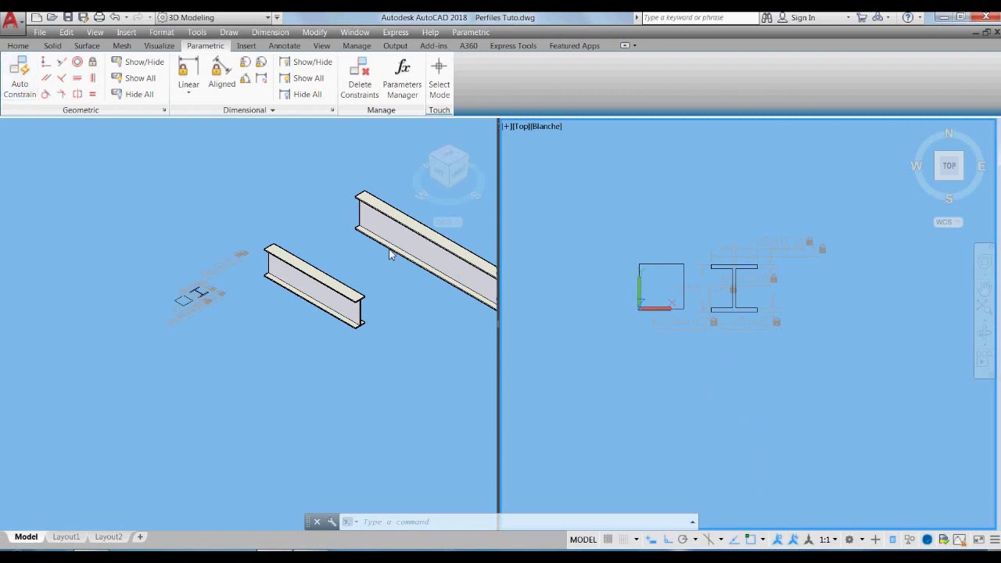
pyautogui.moveTo(757, 372); pyautogui.dragTo(757, 375, button='middle')
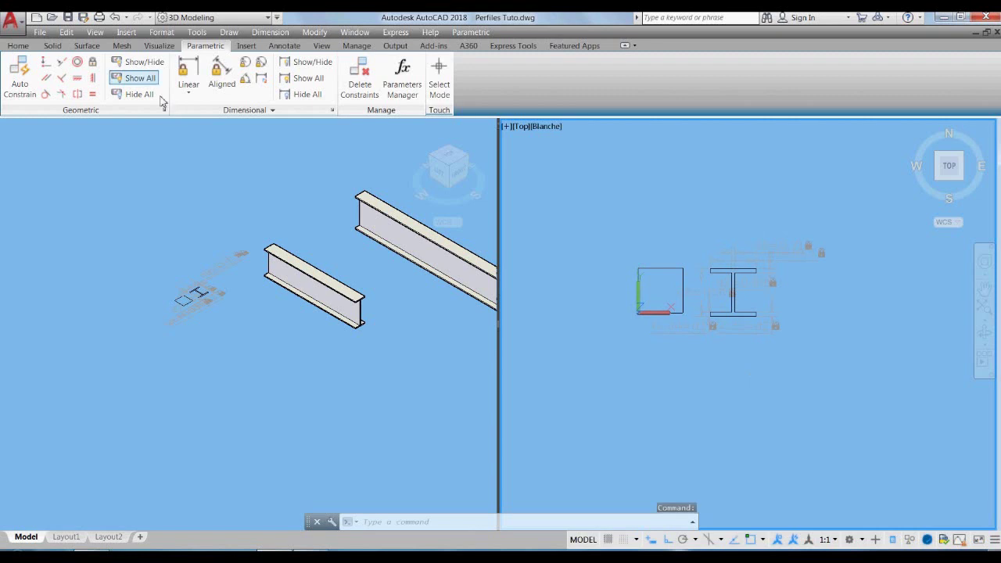
pyautogui.click(189, 91)
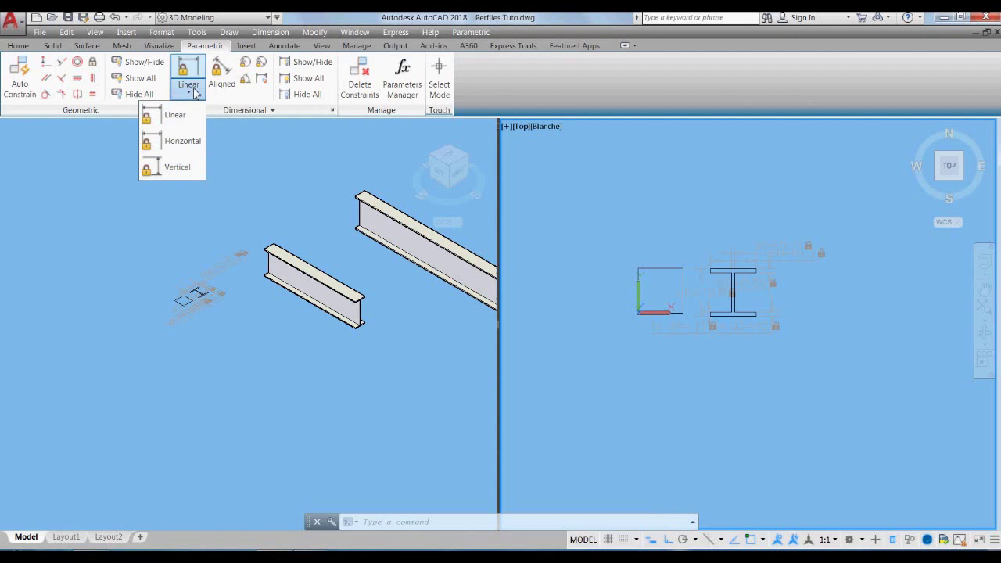
pyautogui.click(194, 92)
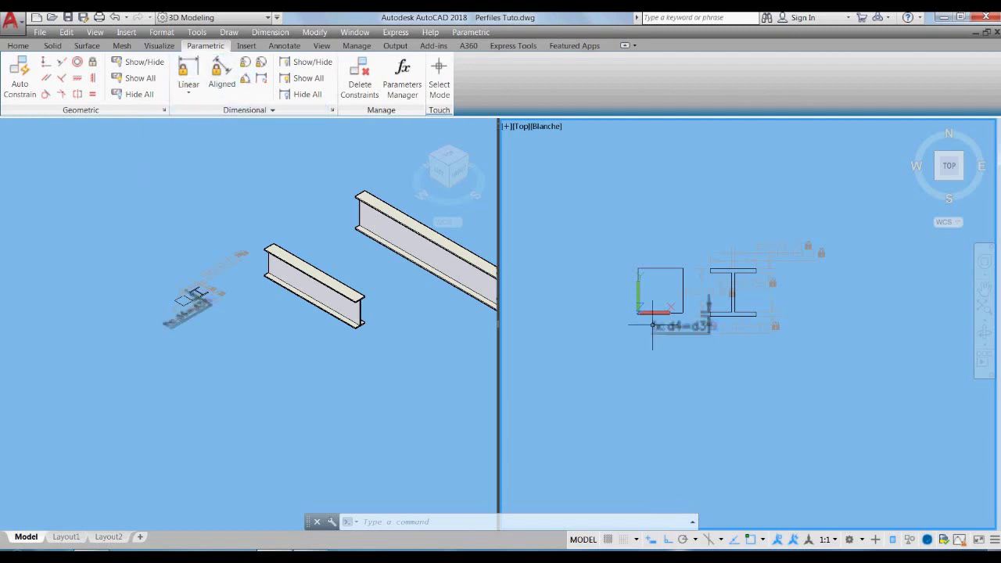
# Step: Reframe the constrained I-profile in the Top viewport with PAN
pyautogui.write('p')
pyautogui.press('Return')
pyautogui.moveTo(756, 396); pyautogui.dragTo(660, 384)
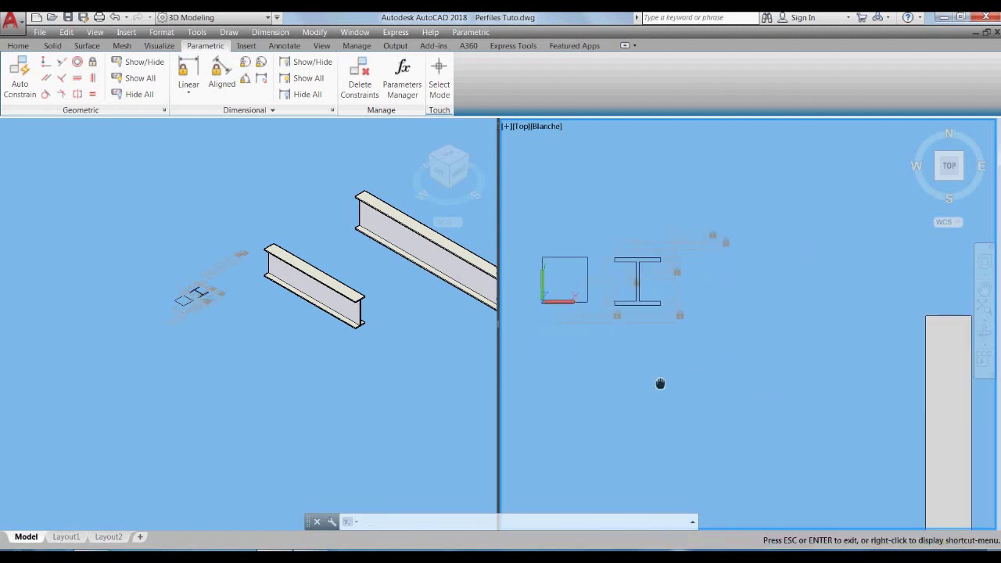
pyautogui.press('Escape')
pyautogui.press('Return')
pyautogui.moveTo(711, 431)
pyautogui.mouseDown()
pyautogui.moveTo(753, 389)
pyautogui.moveTo(733, 405)
pyautogui.moveTo(709, 388)
pyautogui.mouseUp()
pyautogui.press('Escape')
pyautogui.press('Return')
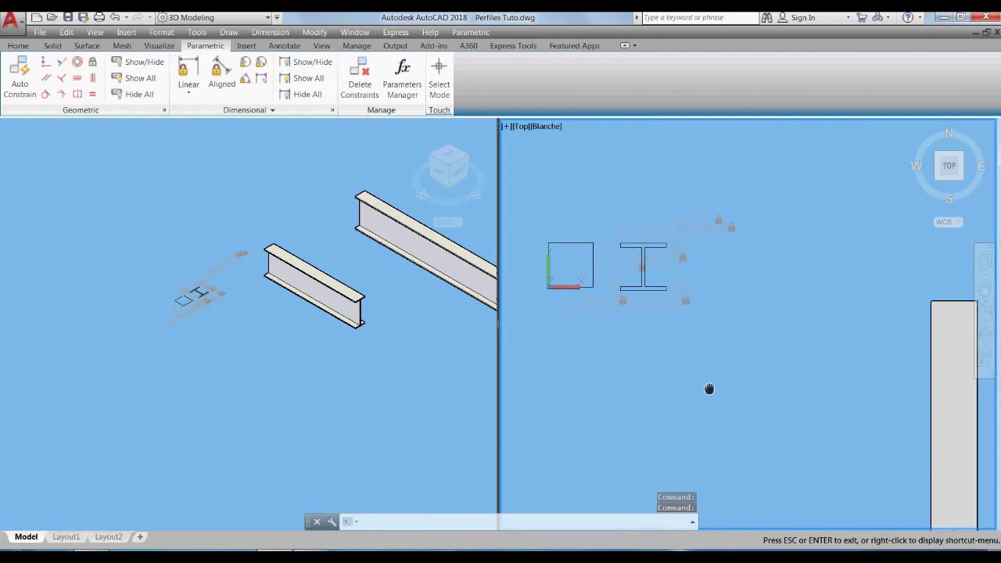
pyautogui.press('Escape')
# Step: Pan the SW Isometric viewport to recenter the two extruded beams
pyautogui.click(438, 407)
pyautogui.press('Return')
pyautogui.moveTo(424, 405)
pyautogui.mouseDown()
pyautogui.moveTo(365, 398)
pyautogui.moveTo(313, 353)
pyautogui.moveTo(301, 384)
pyautogui.mouseUp()
pyautogui.press('Escape')
pyautogui.press('Return')
pyautogui.press('Escape')
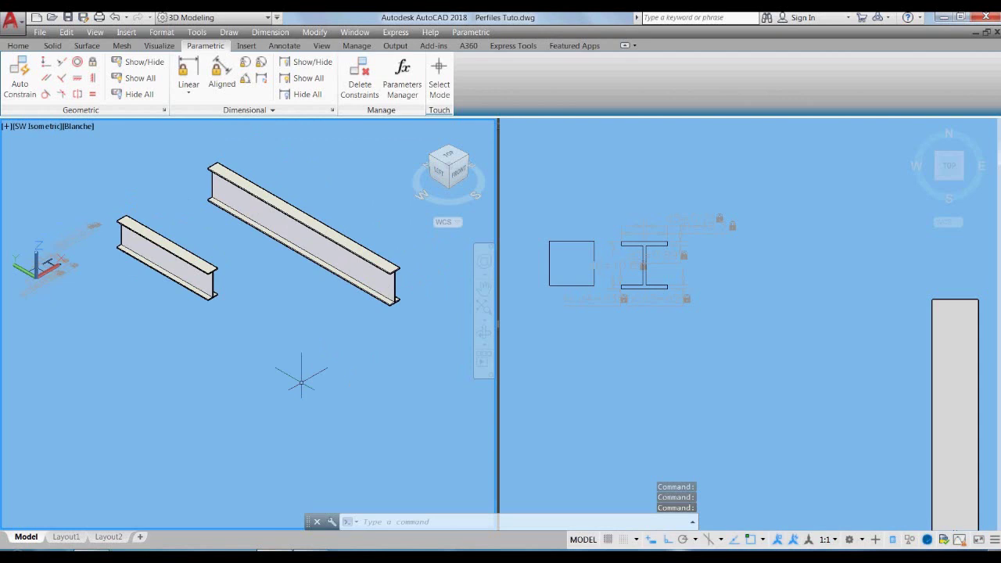
pyautogui.press('Return')
pyautogui.moveTo(281, 393)
pyautogui.mouseDown()
pyautogui.moveTo(337, 393)
pyautogui.moveTo(318, 375)
pyautogui.moveTo(333, 360)
pyautogui.mouseUp()
pyautogui.press('Escape')
pyautogui.press('Return')
pyautogui.press('Escape')
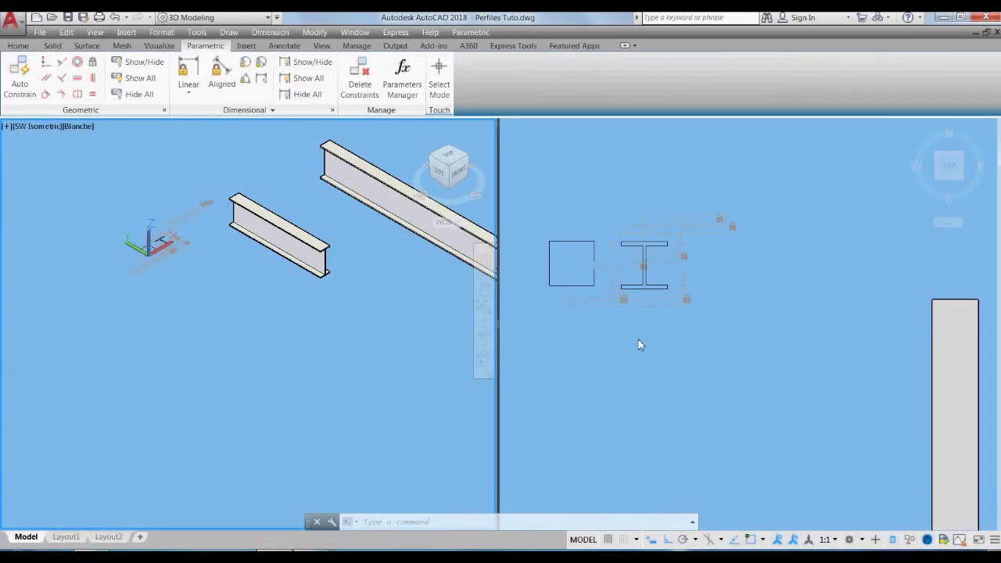
# Step: Copy Excel range A21:V42 (I-beam table and diagram) and return to AutoCAD
pyautogui.click(330, 550)
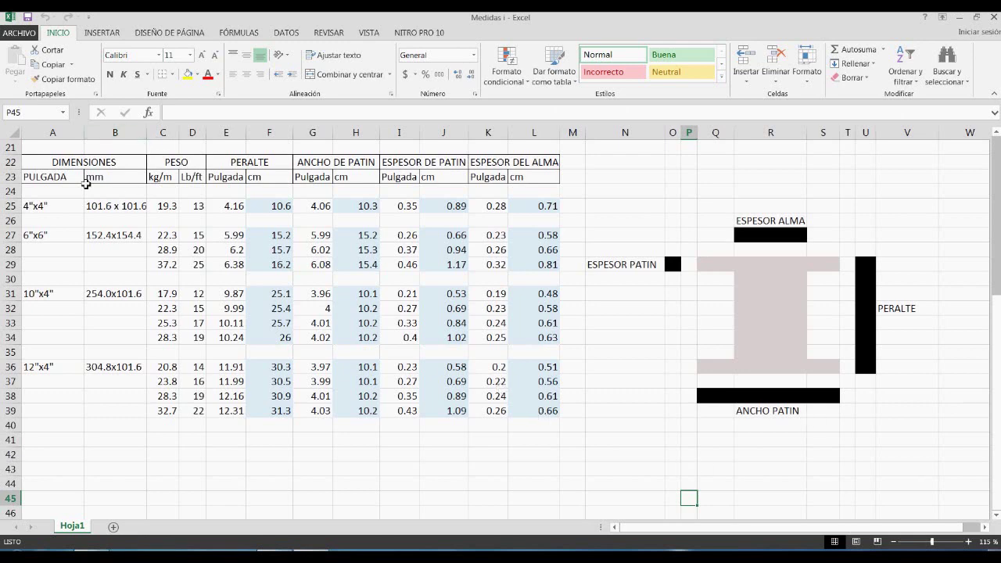
pyautogui.moveTo(47, 148)
pyautogui.mouseDown()
pyautogui.moveTo(104, 432)
pyautogui.moveTo(458, 454)
pyautogui.moveTo(915, 458)
pyautogui.mouseUp()
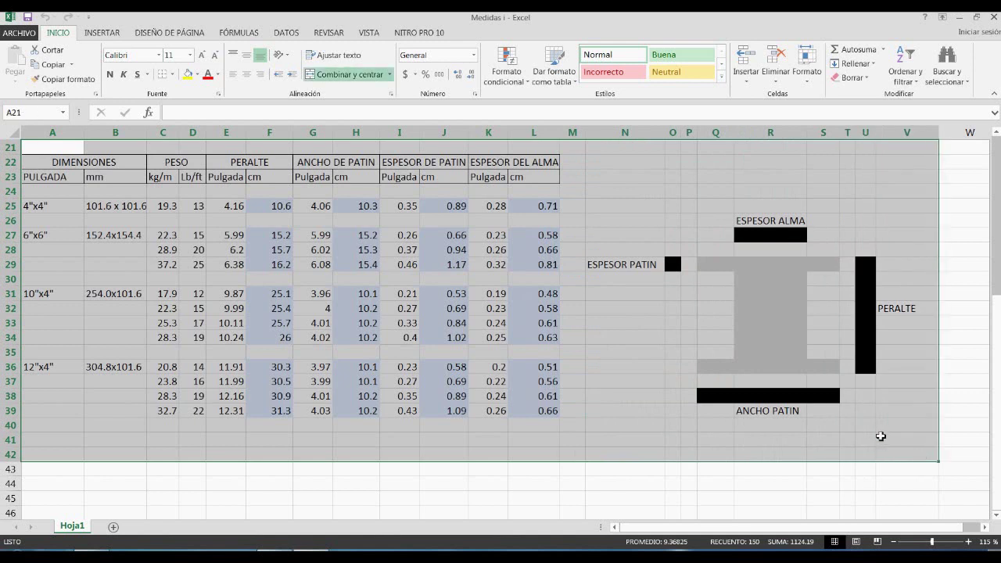
pyautogui.rightClick(882, 405)
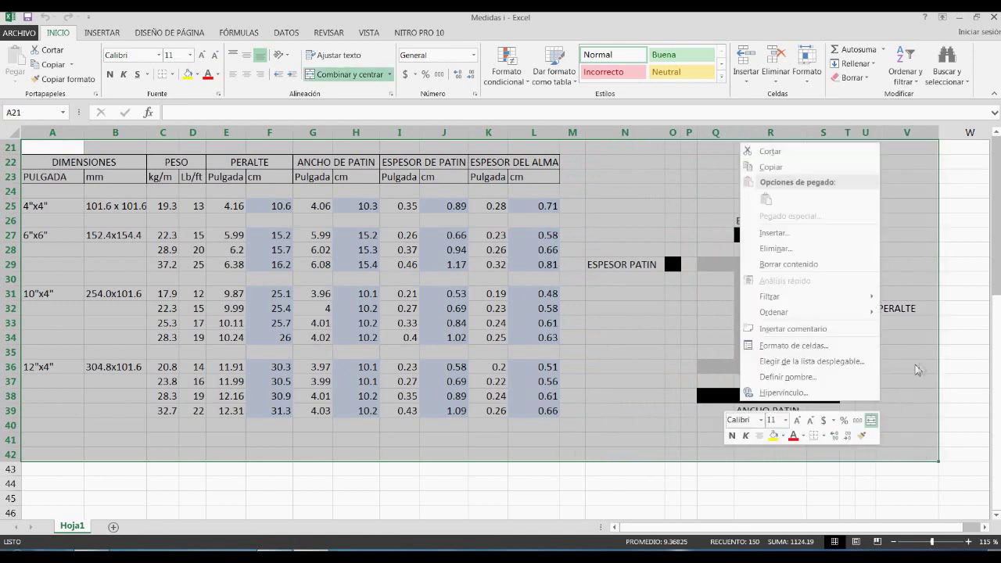
pyautogui.click(782, 167)
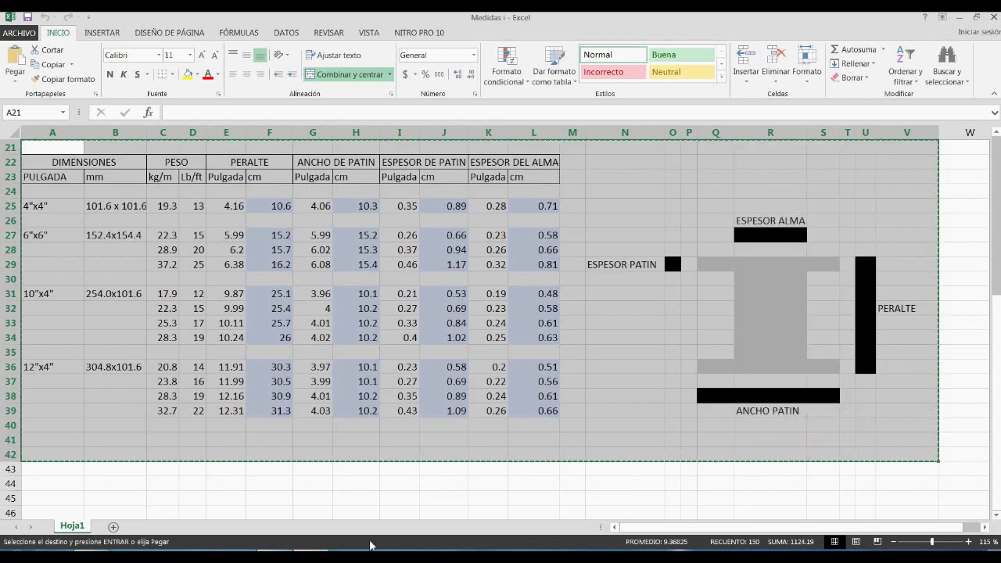
pyautogui.hotkey('alt', 'Tab')
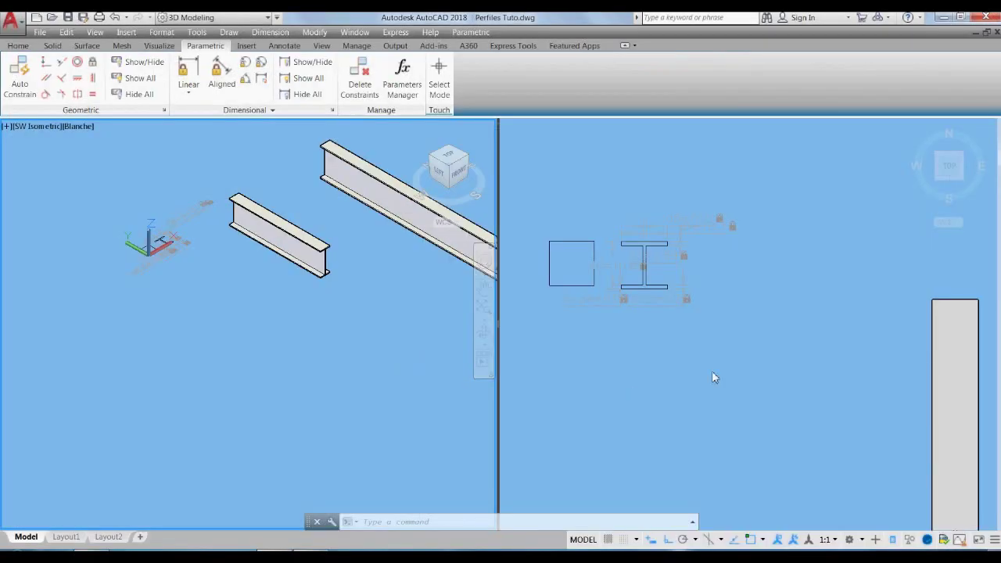
# Step: Paste Special the Excel table as AutoCAD Entities and place it in the top view
pyautogui.scroll(-5, 696, 382)
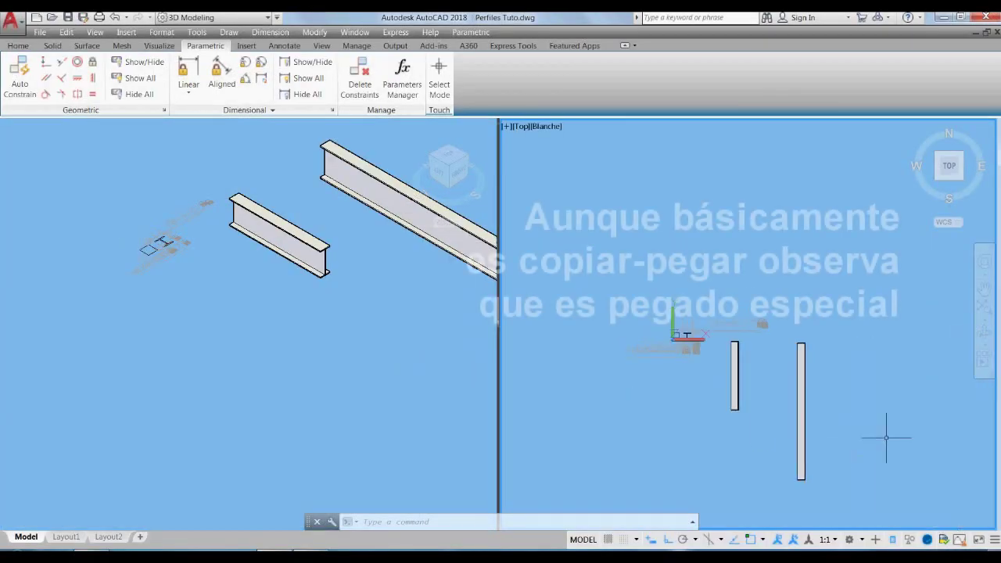
pyautogui.moveTo(884, 437); pyautogui.dragTo(648, 320, button='middle')
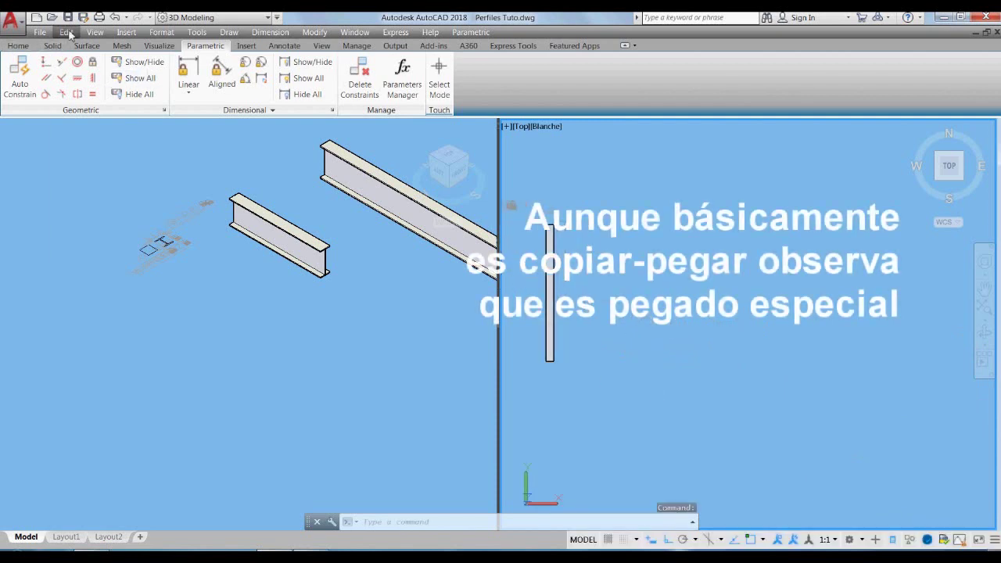
pyautogui.click(67, 33)
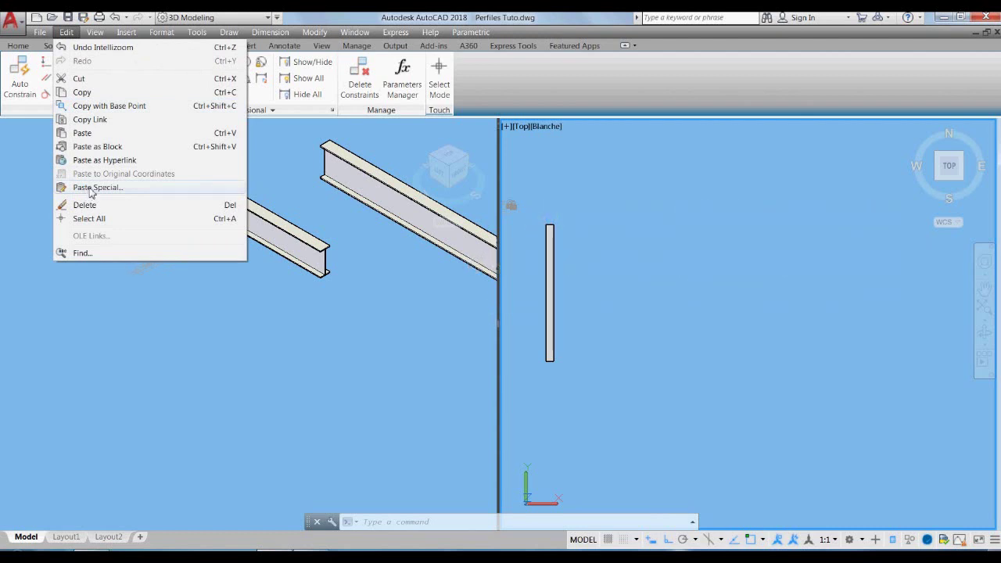
pyautogui.click(93, 188)
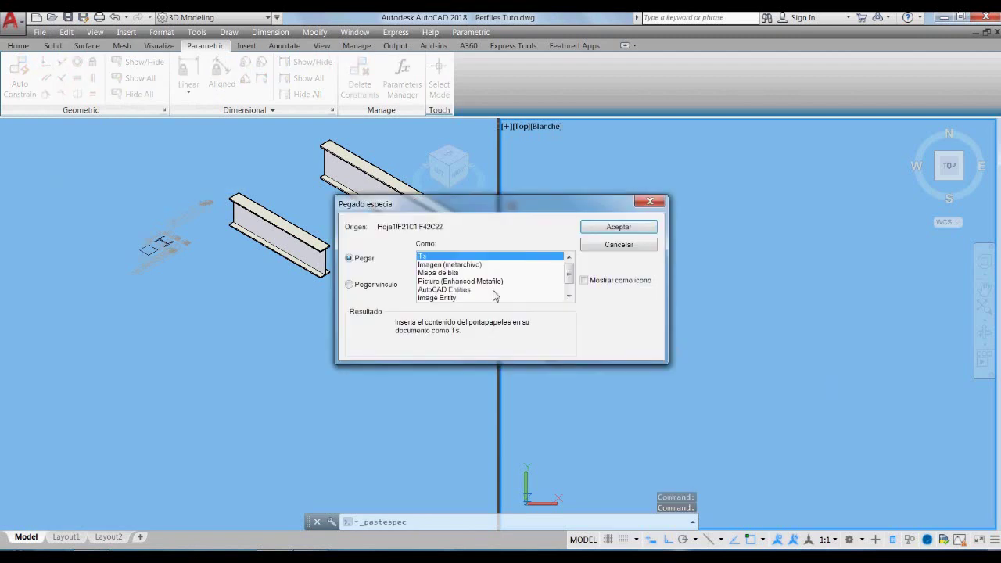
pyautogui.click(444, 290)
pyautogui.click(618, 227)
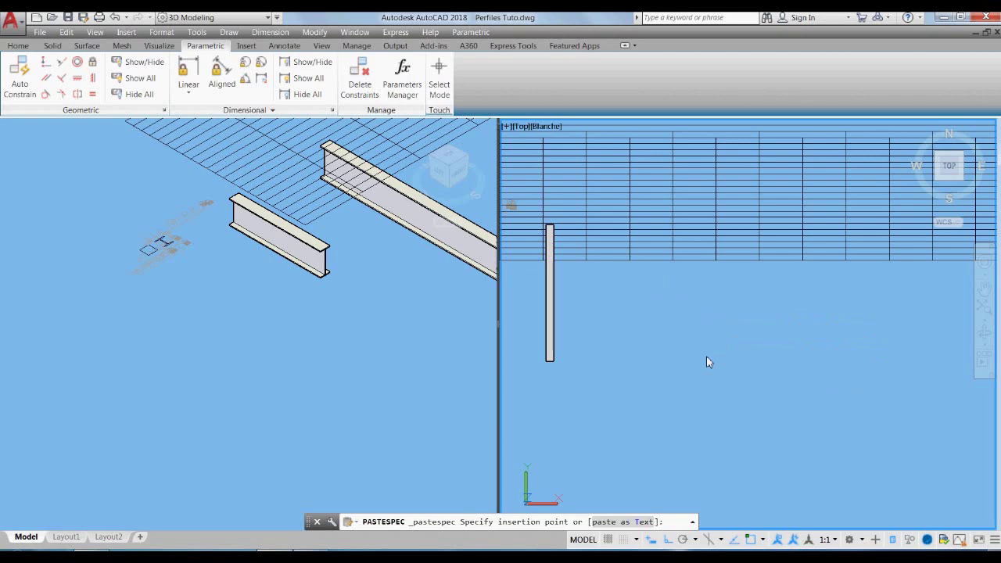
pyautogui.click(706, 357)
# Step: Pan the Top view to find the pasted table and its right-hand columns
pyautogui.scroll(-2, 675, 260)
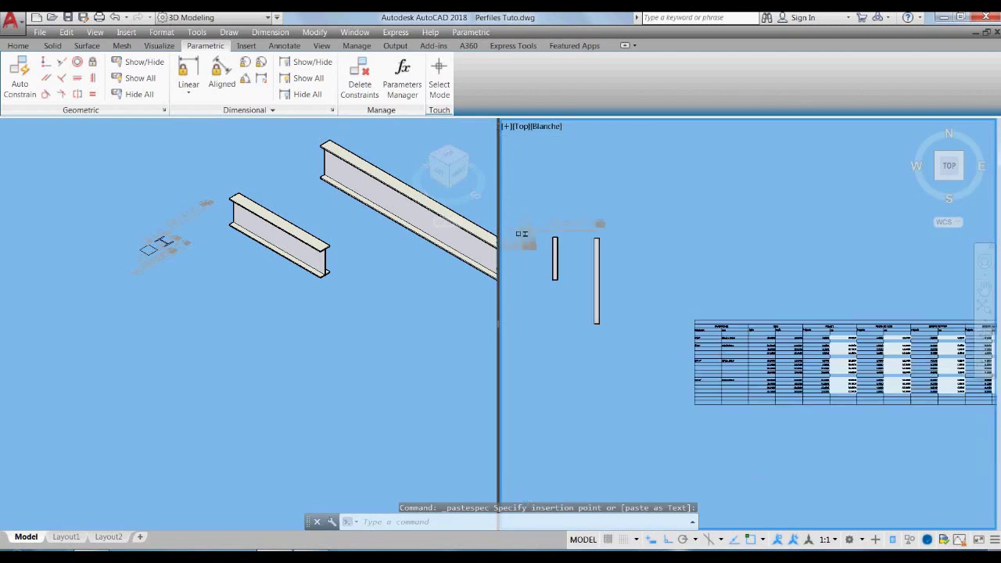
pyautogui.moveTo(838, 436)
pyautogui.mouseDown(button='middle')
pyautogui.moveTo(826, 449)
pyautogui.moveTo(588, 400)
pyautogui.mouseUp(button='middle')
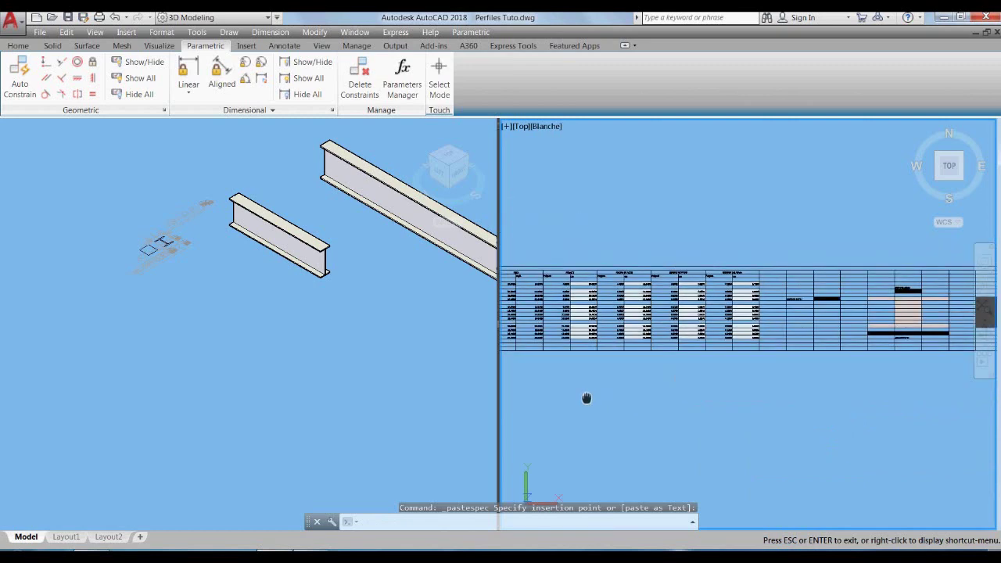
pyautogui.moveTo(883, 387); pyautogui.dragTo(746, 419, button='middle')
pyautogui.press('Escape')
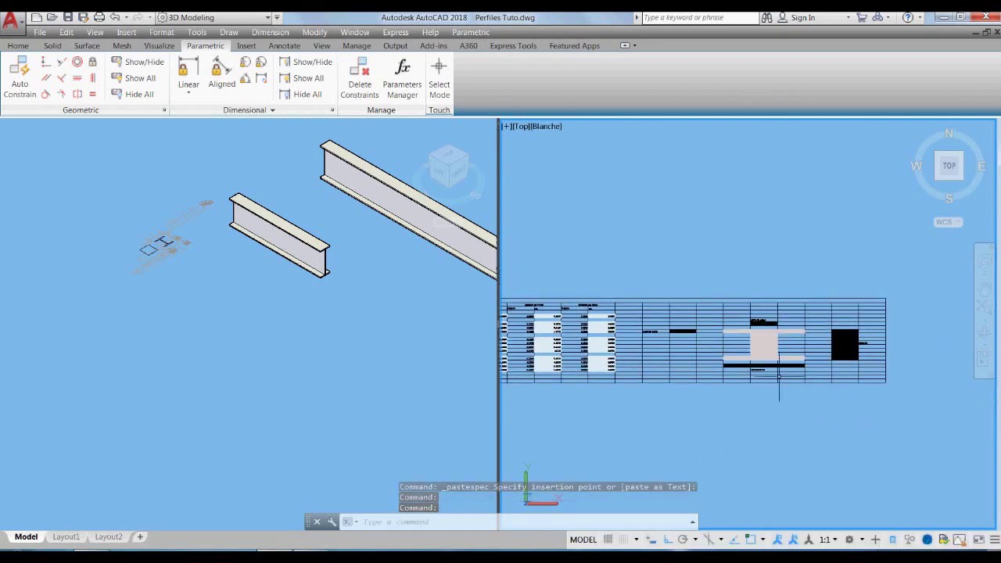
pyautogui.scroll(3, 661, 352)
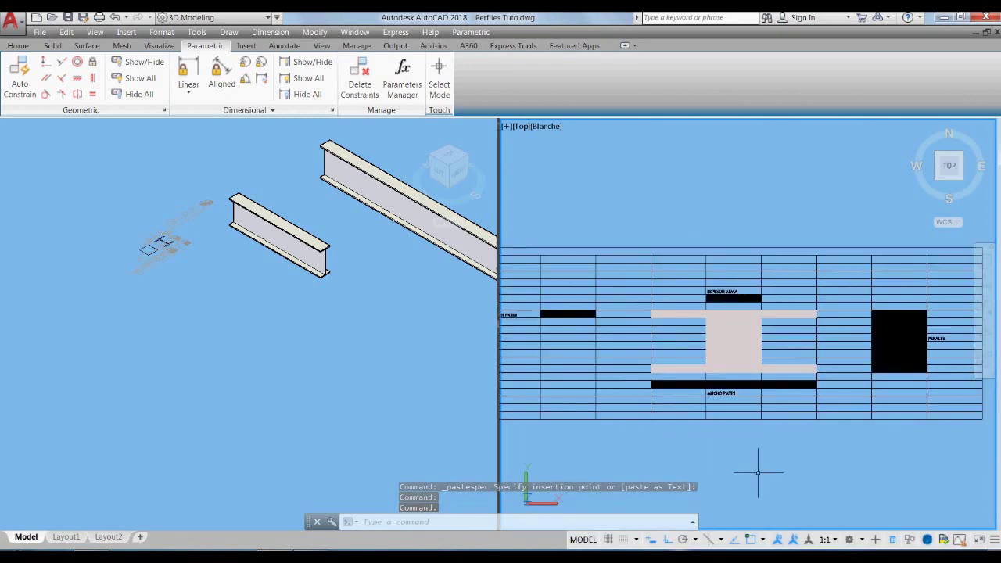
pyautogui.moveTo(759, 469); pyautogui.dragTo(949, 446, button='middle')
pyautogui.press('Escape')
# Step: Zoom in to check the table values, then frame the profiles and table together
pyautogui.scroll(1, 647, 303)
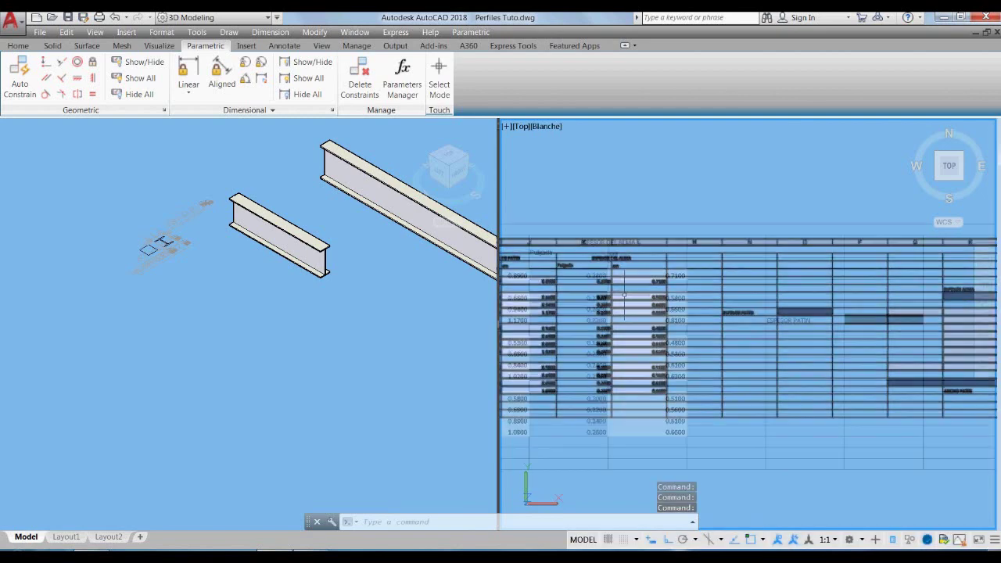
pyautogui.scroll(1, 647, 303)
pyautogui.scroll(2, 649, 298)
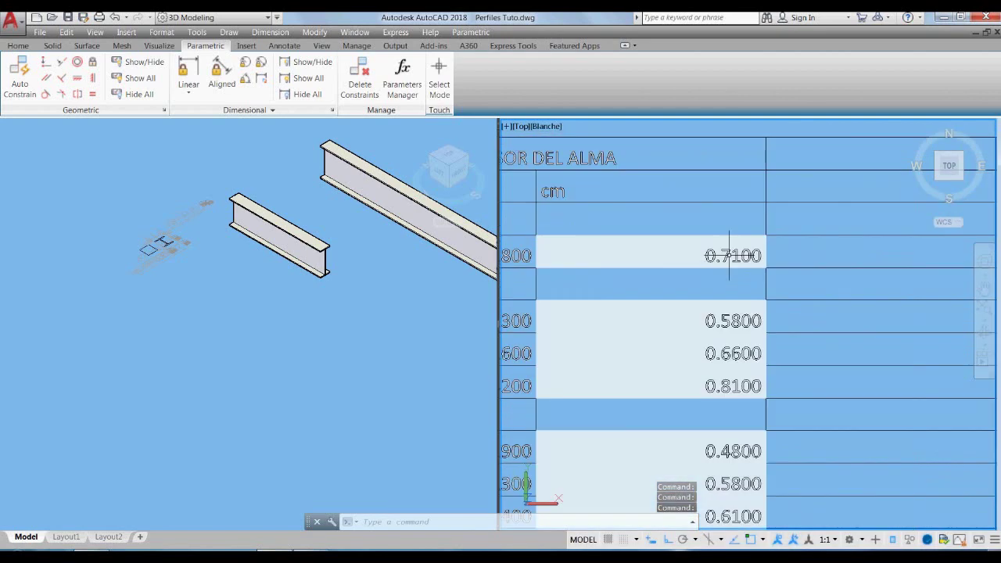
pyautogui.scroll(1, 716, 266)
pyautogui.scroll(2, 712, 262)
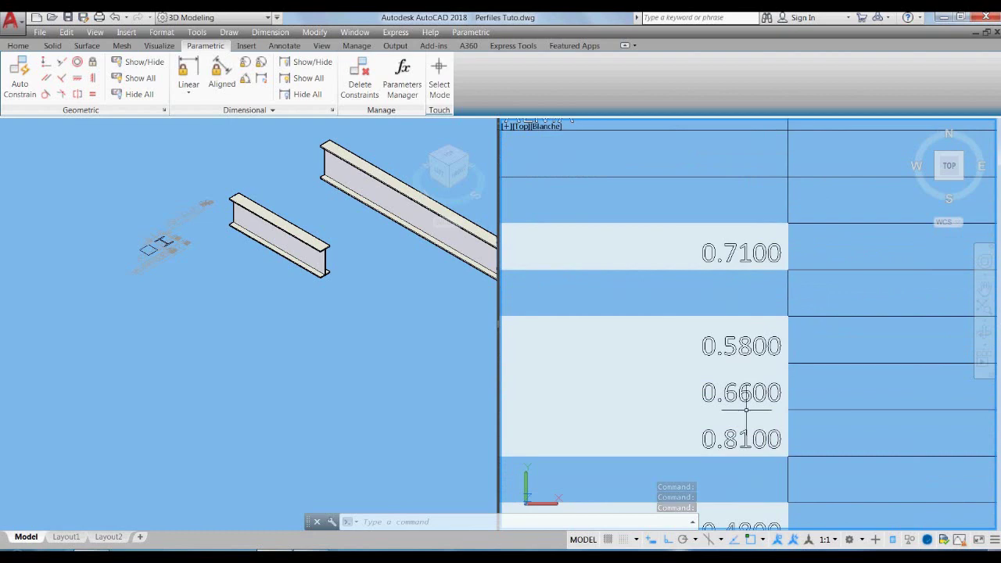
pyautogui.scroll(-1, 822, 339)
pyautogui.scroll(-4, 822, 340)
pyautogui.scroll(-3, 823, 339)
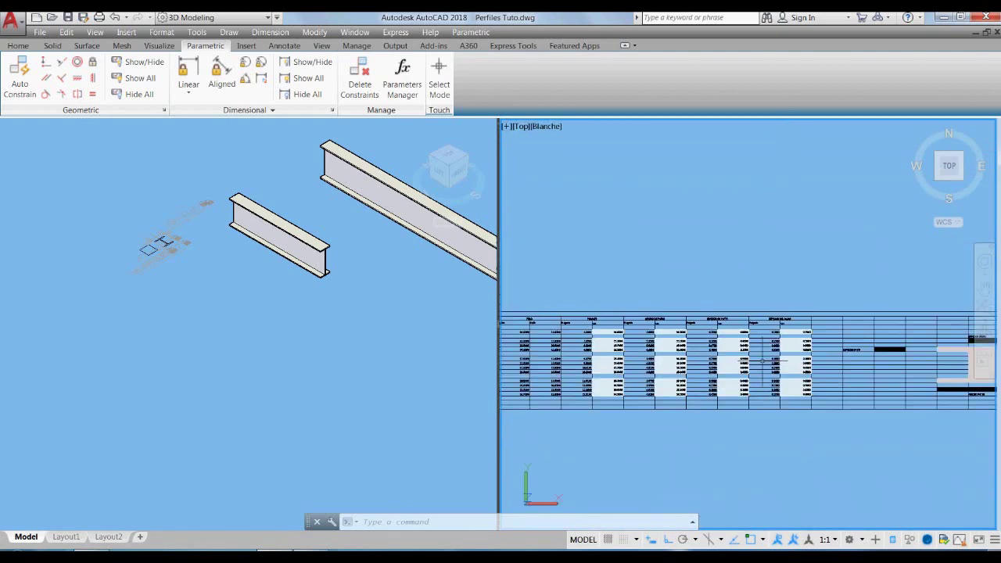
pyautogui.moveTo(731, 454); pyautogui.dragTo(822, 433, button='middle')
pyautogui.scroll(-2, 861, 391)
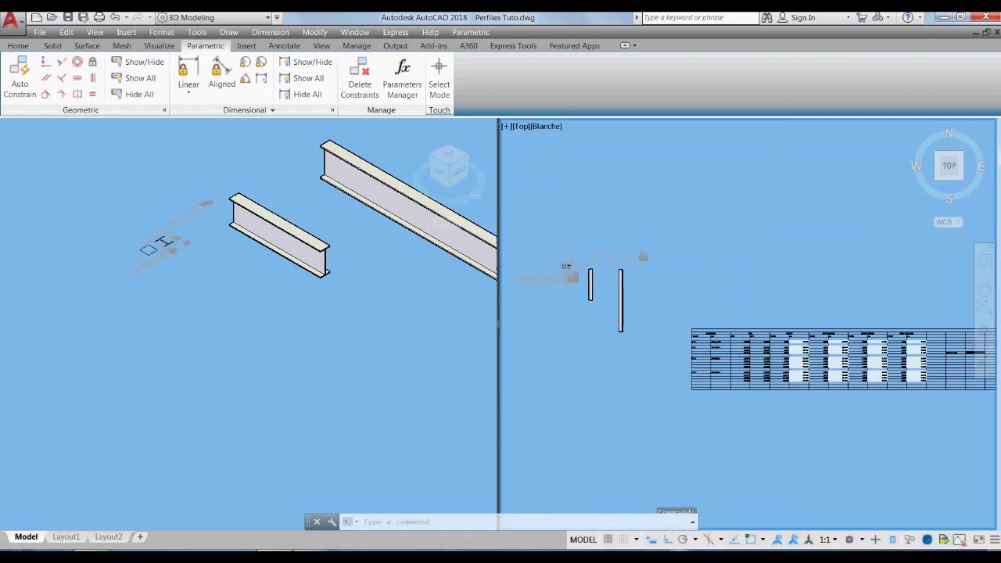
pyautogui.scroll(-2, 782, 367)
pyautogui.scroll(3, 677, 347)
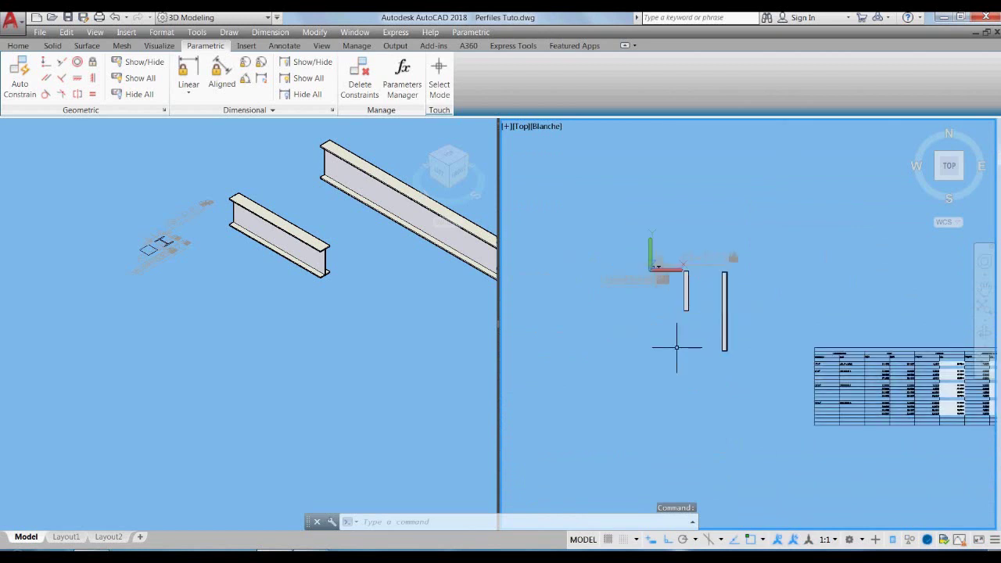
pyautogui.moveTo(663, 368); pyautogui.dragTo(509, 362, button='middle')
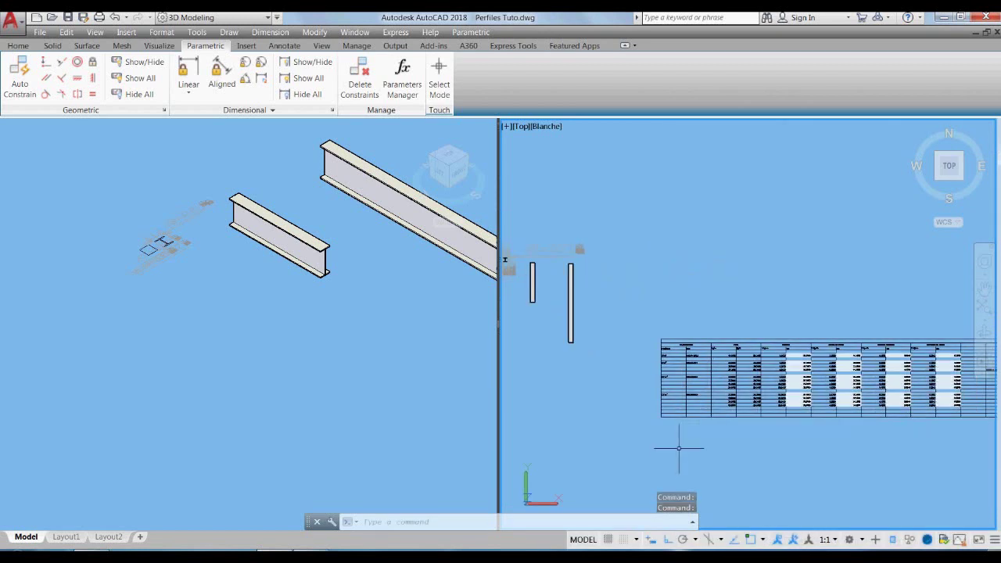
pyautogui.moveTo(679, 448); pyautogui.dragTo(699, 468, button='middle')
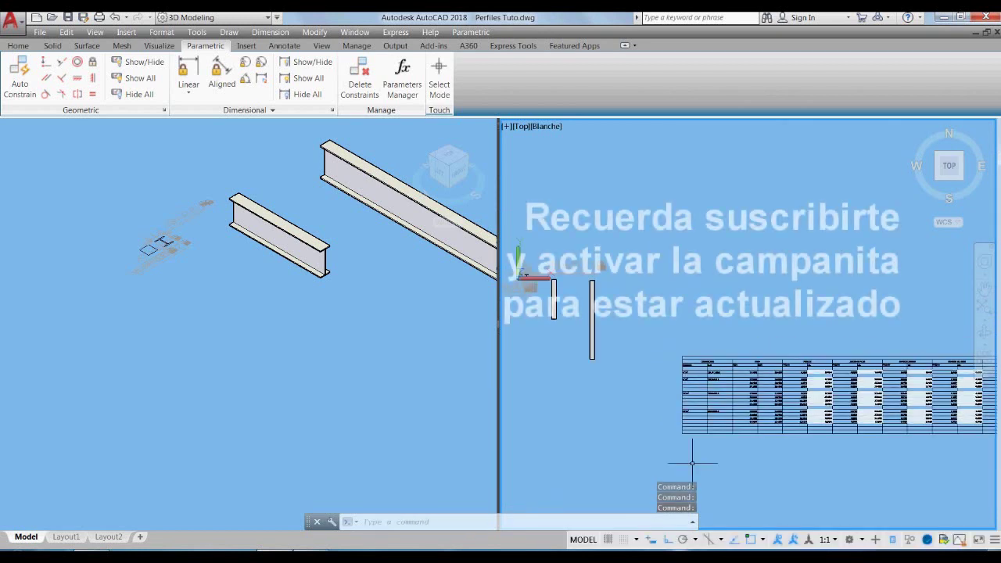